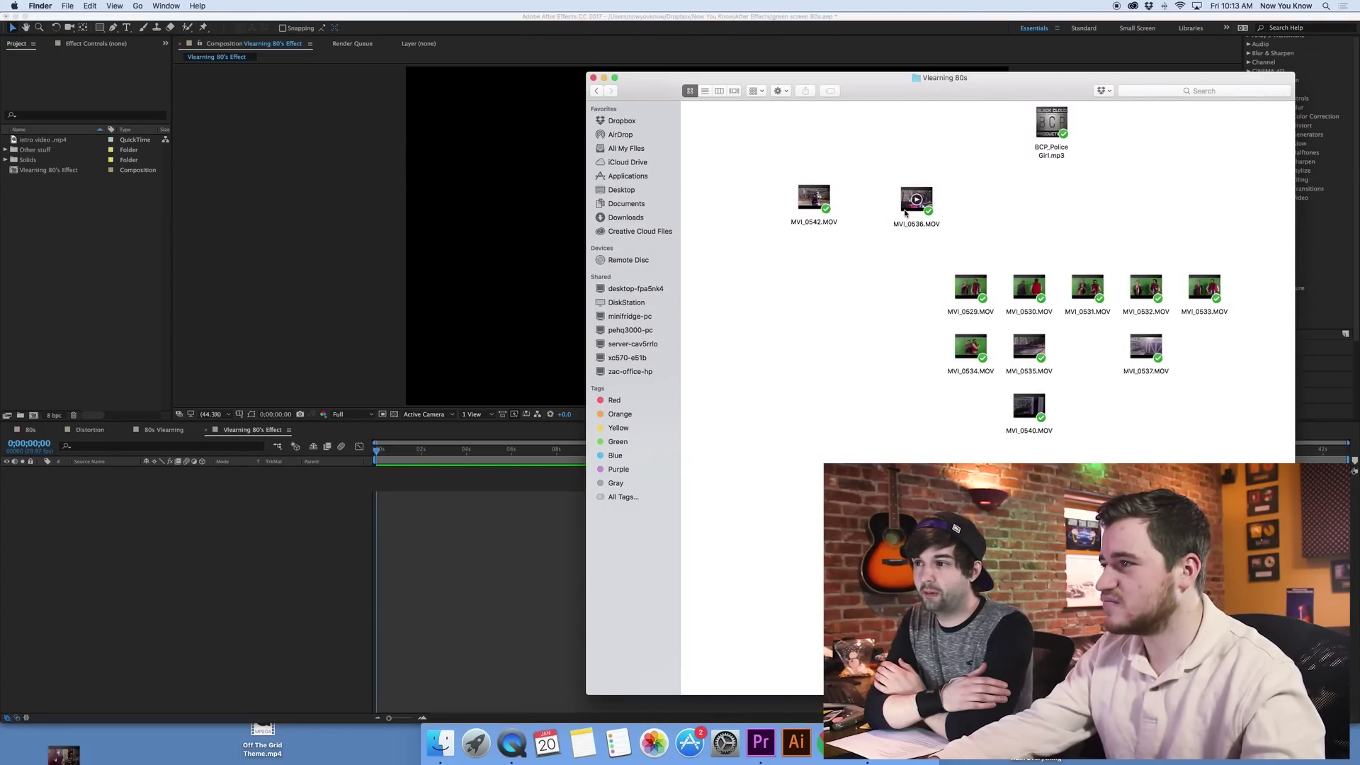
Import MVI_0536.MOV from the Finder footage folder into the Project panel
{"action": "left_click_drag", "start_coordinate": [907, 210], "coordinate": [95, 217]}
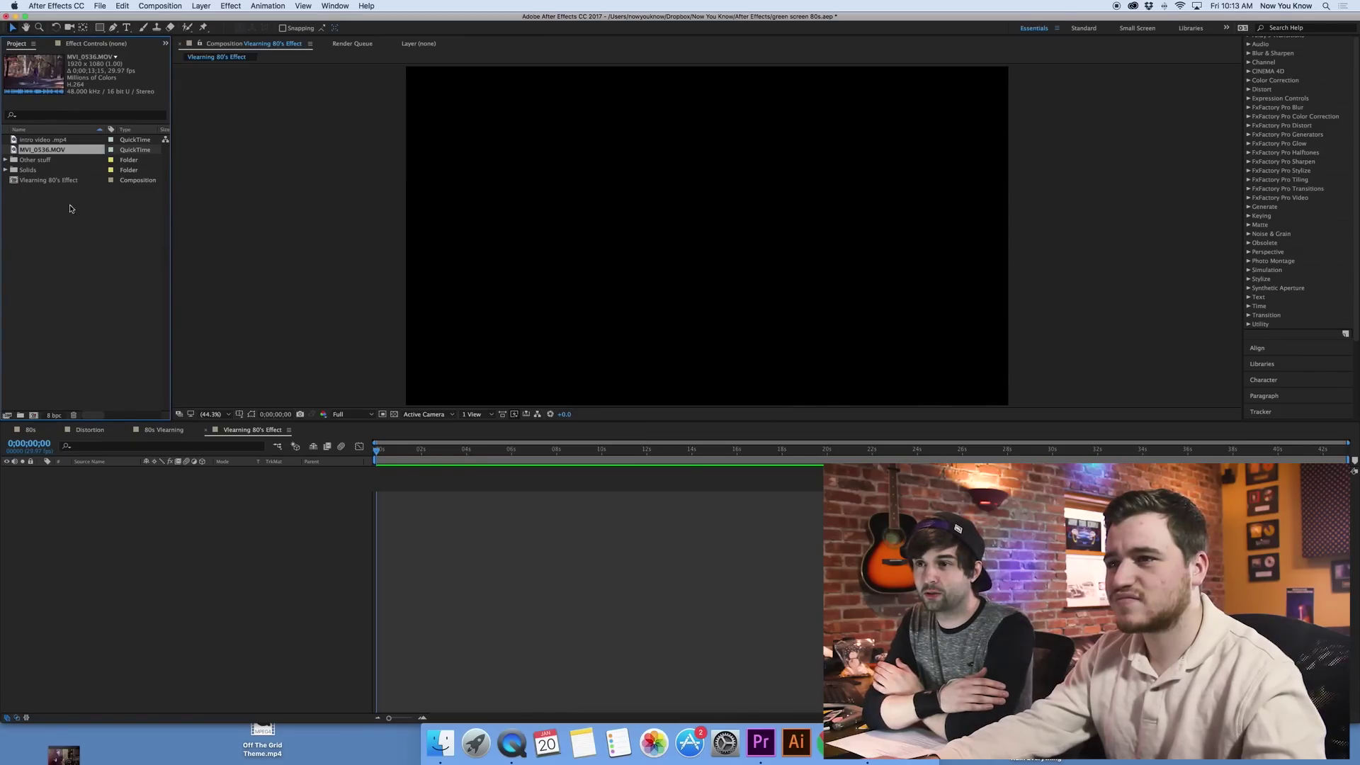
Add MVI_0536.MOV to the composition and scale it to 134% to fill the frame
{"action": "left_click_drag", "start_coordinate": [47, 152], "coordinate": [416, 552]}
{"action": "key", "text": "s"}
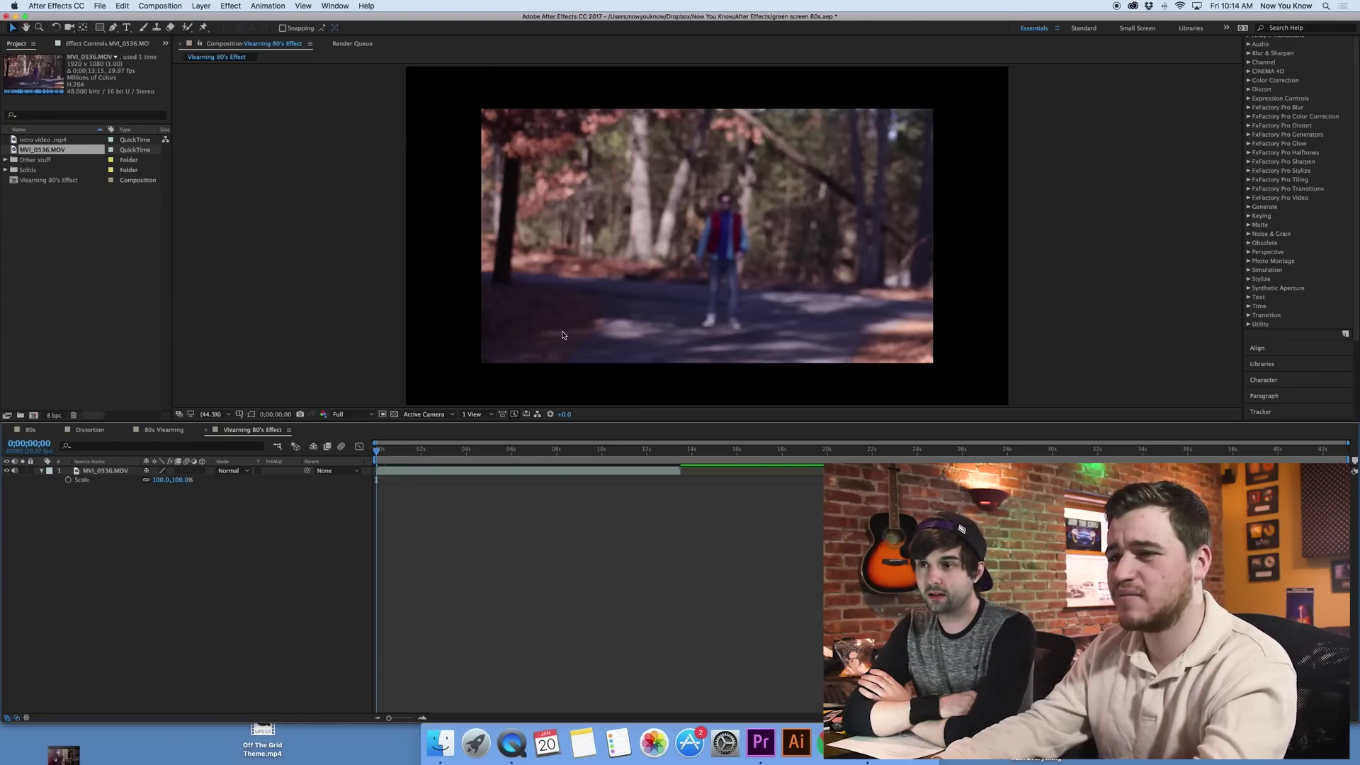
{"action": "left_click", "coordinate": [99, 473]}
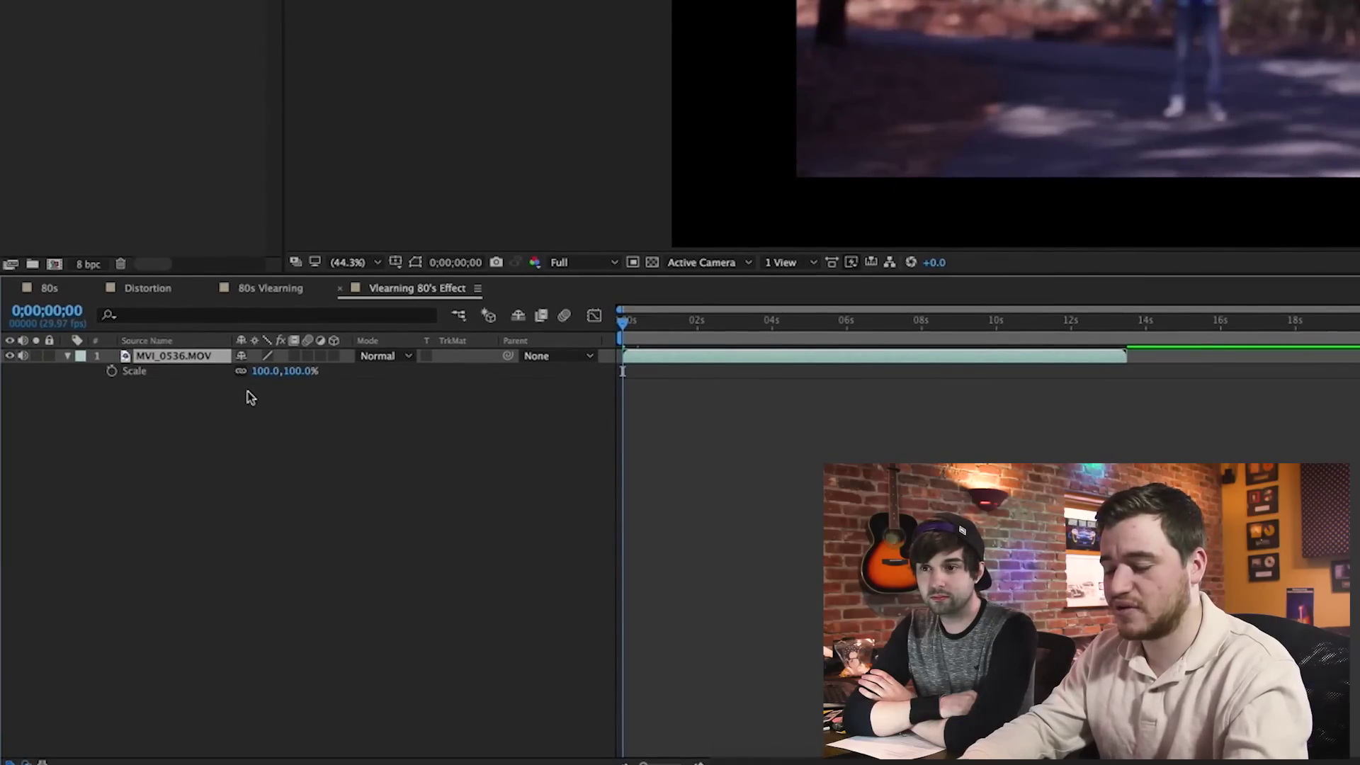
{"action": "key", "text": "s"}
{"action": "key", "text": "s"}
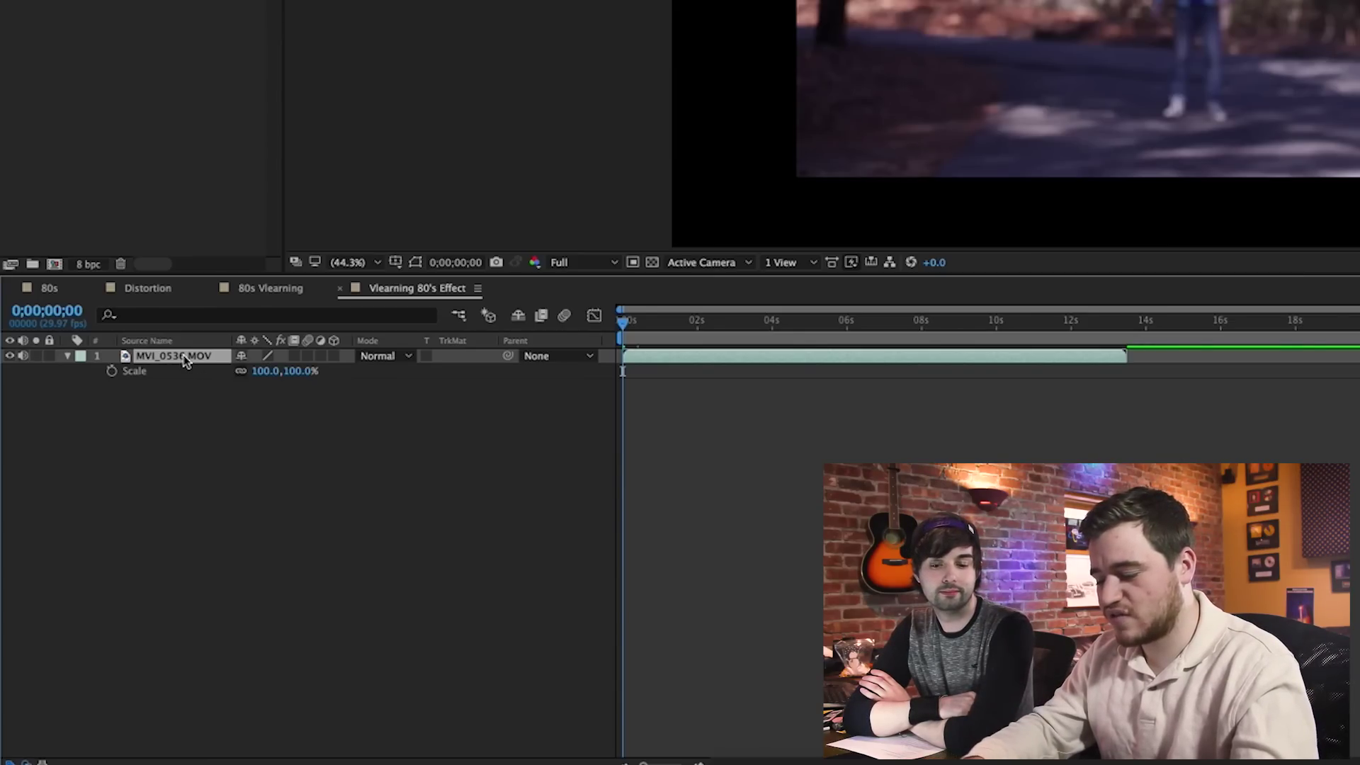
{"action": "key", "text": "p"}
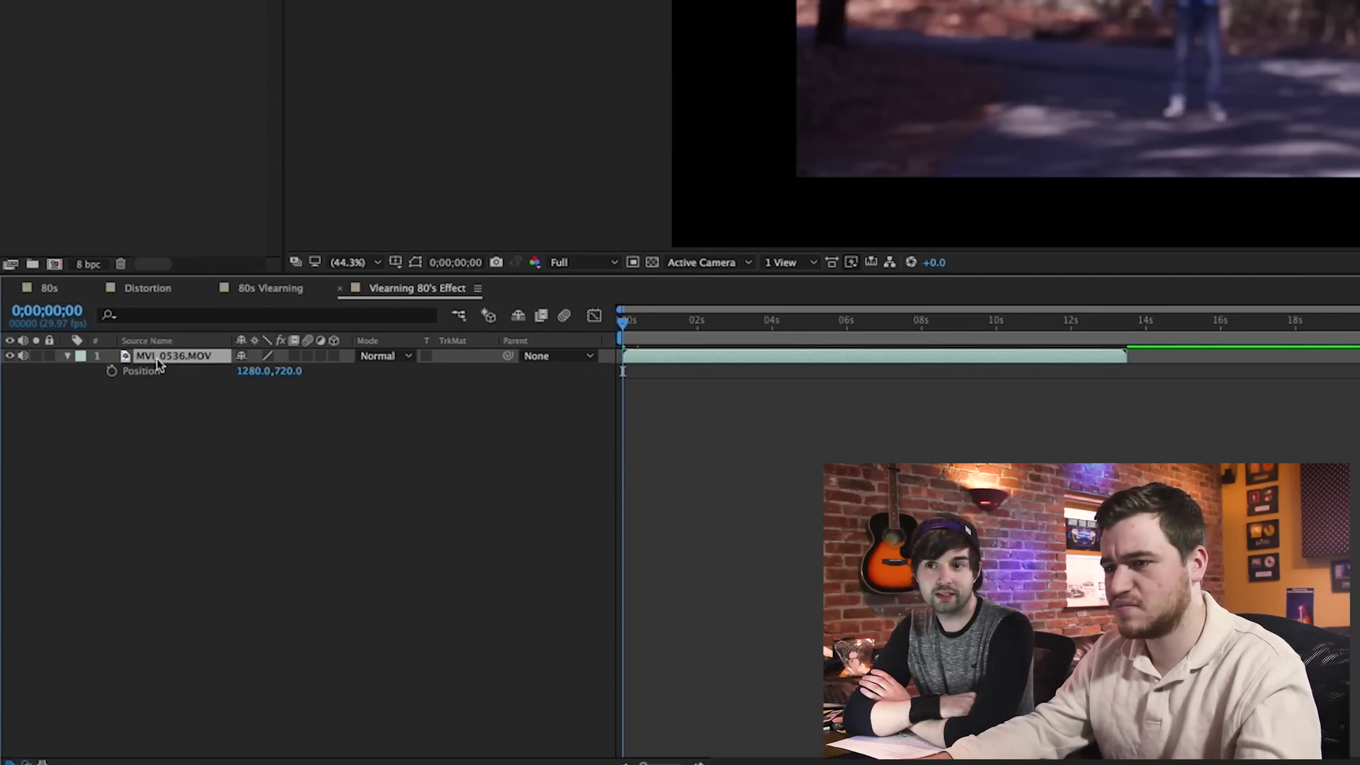
{"action": "key", "text": "s"}
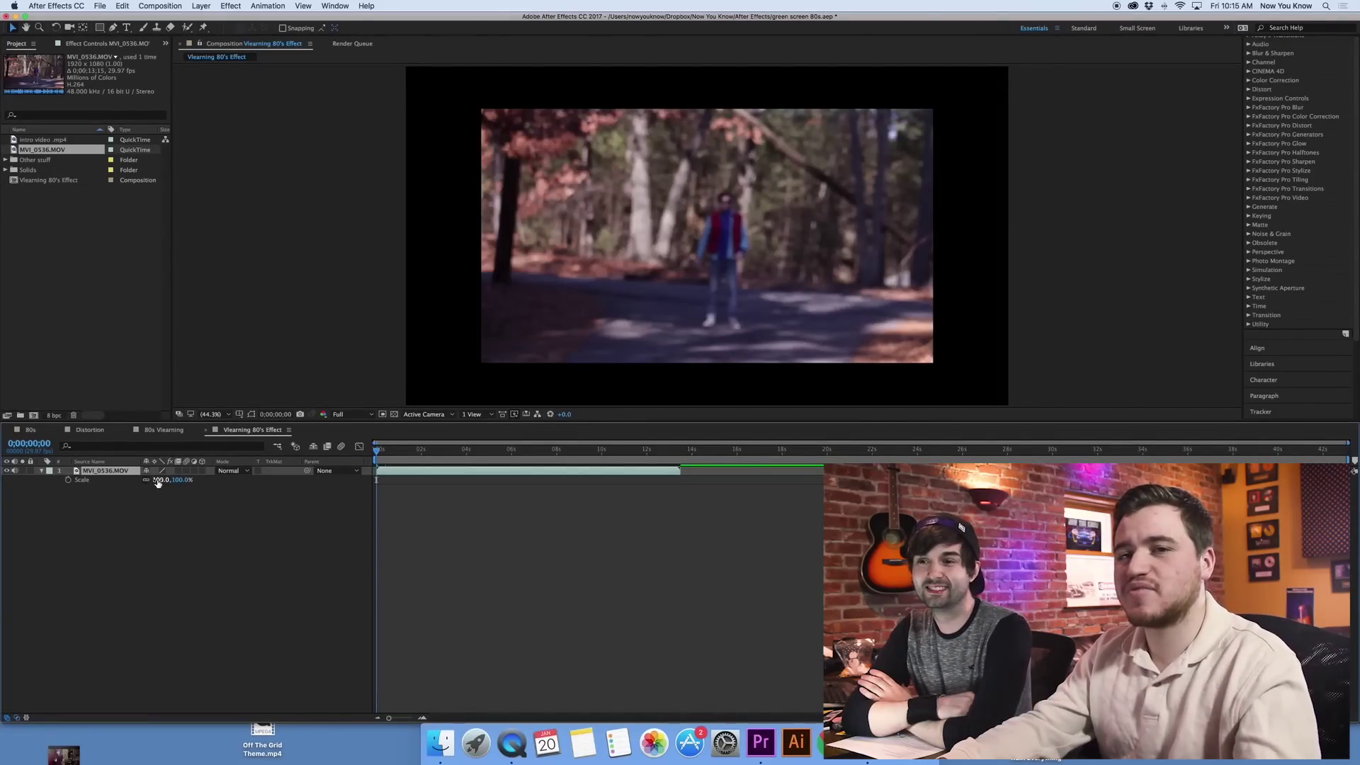
{"action": "left_click_drag", "start_coordinate": [157, 482], "coordinate": [175, 480]}
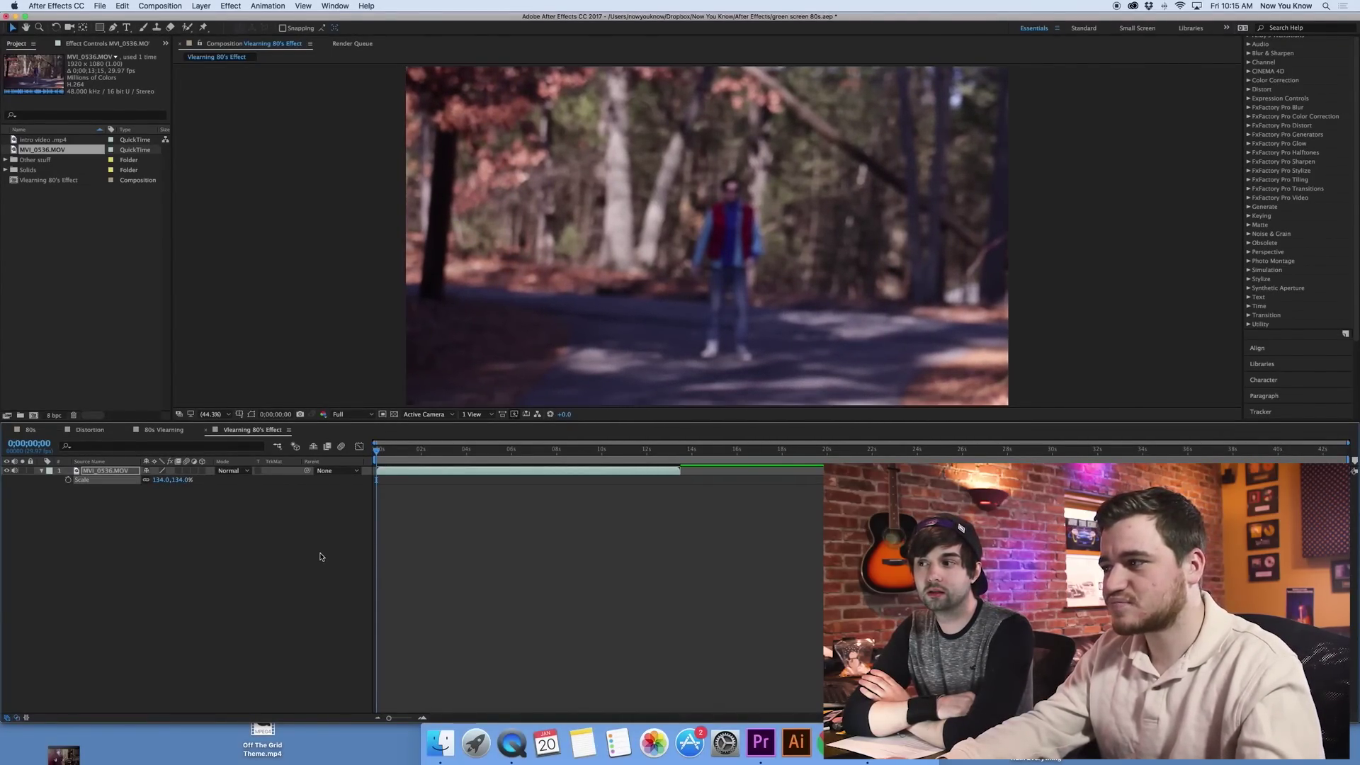
Trim the clip's in-point to where the run begins and slide it to start at 0s
{"action": "left_click_drag", "start_coordinate": [380, 454], "coordinate": [418, 464]}
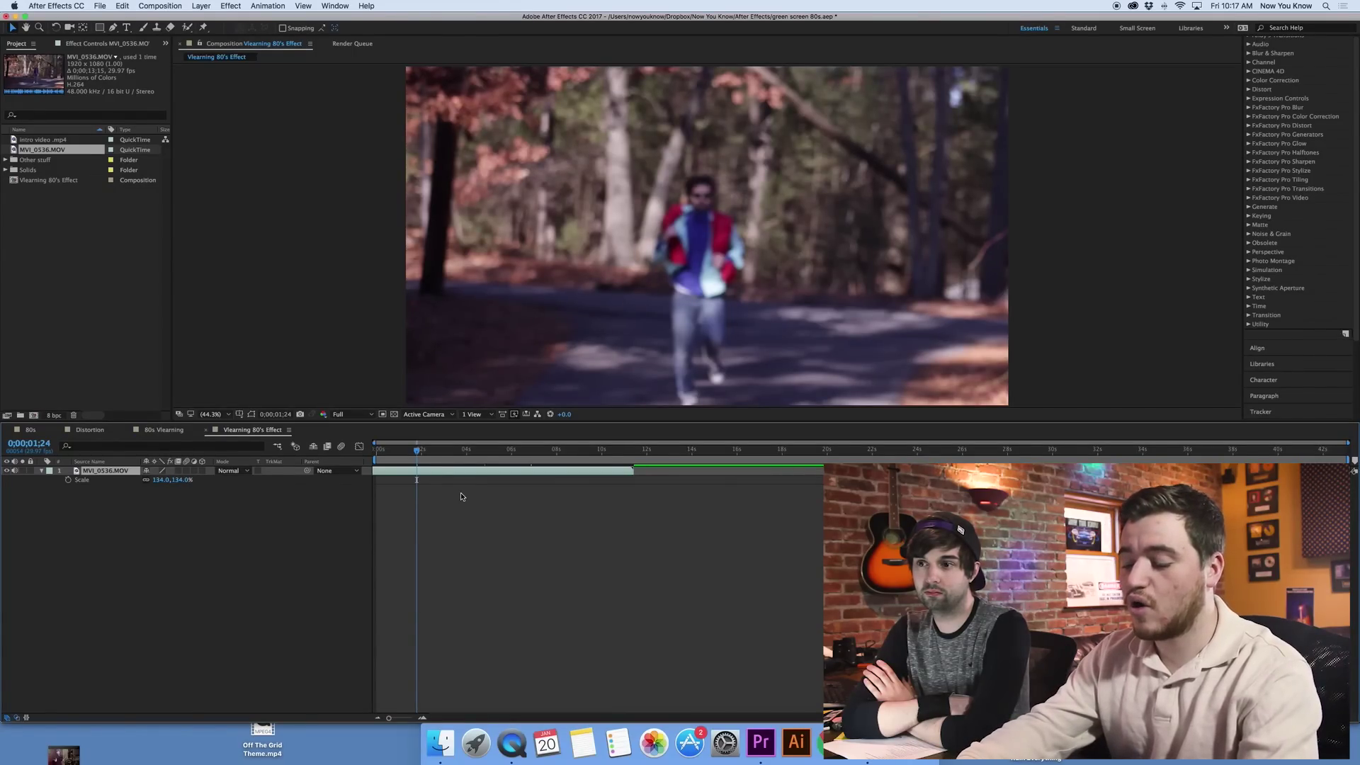
{"action": "key", "text": "alt+bracketleft"}
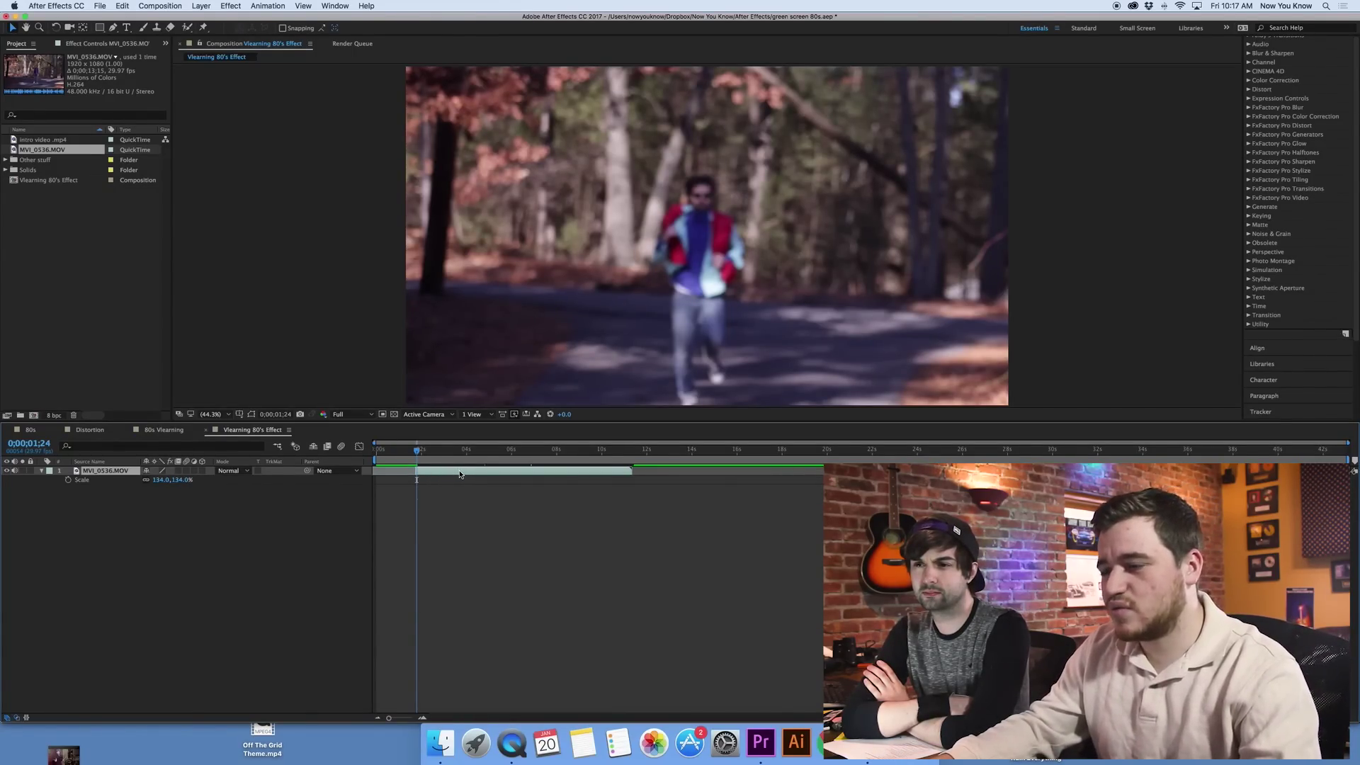
{"action": "left_click_drag", "start_coordinate": [459, 473], "coordinate": [420, 474]}
{"action": "left_click", "coordinate": [389, 451]}
{"action": "left_click", "coordinate": [377, 453]}
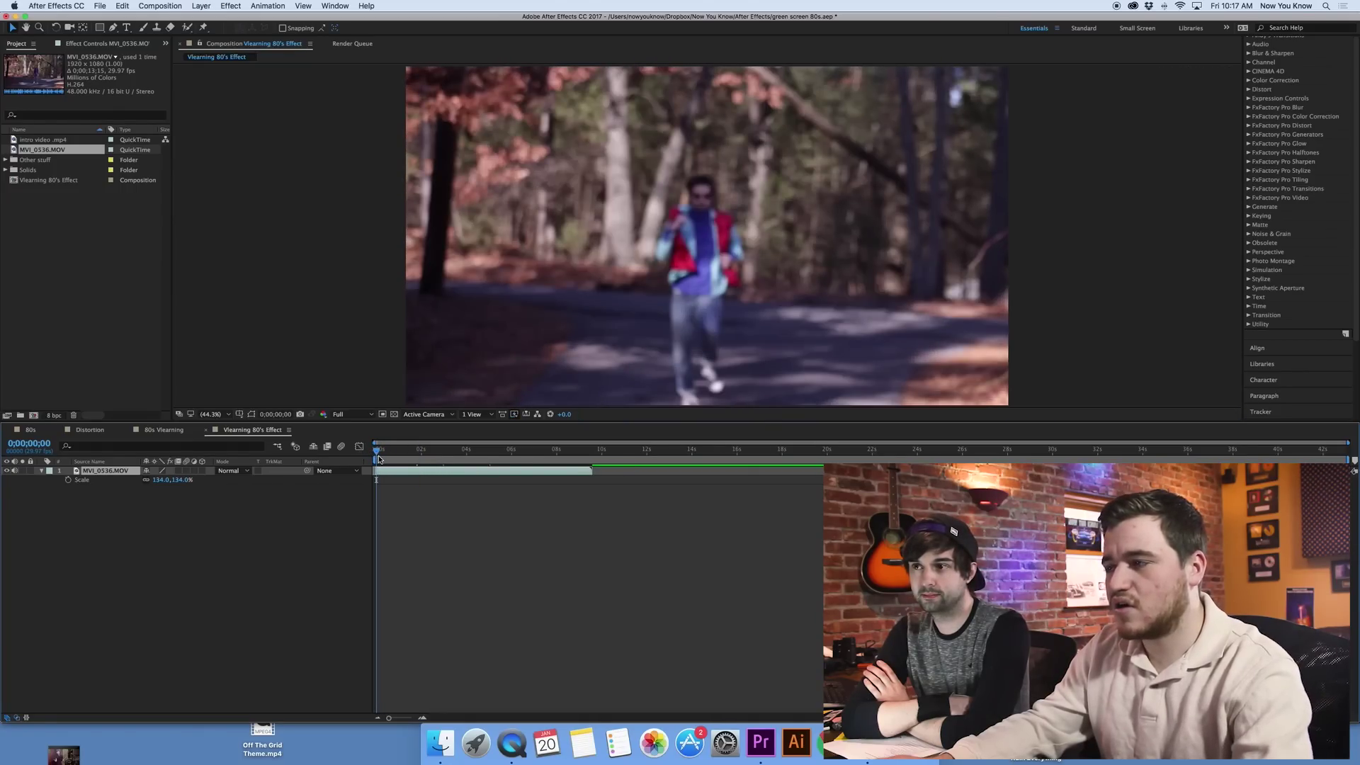
Search Effects & Presets for Box Blur and apply it to the clip layer
{"action": "key", "text": "space"}
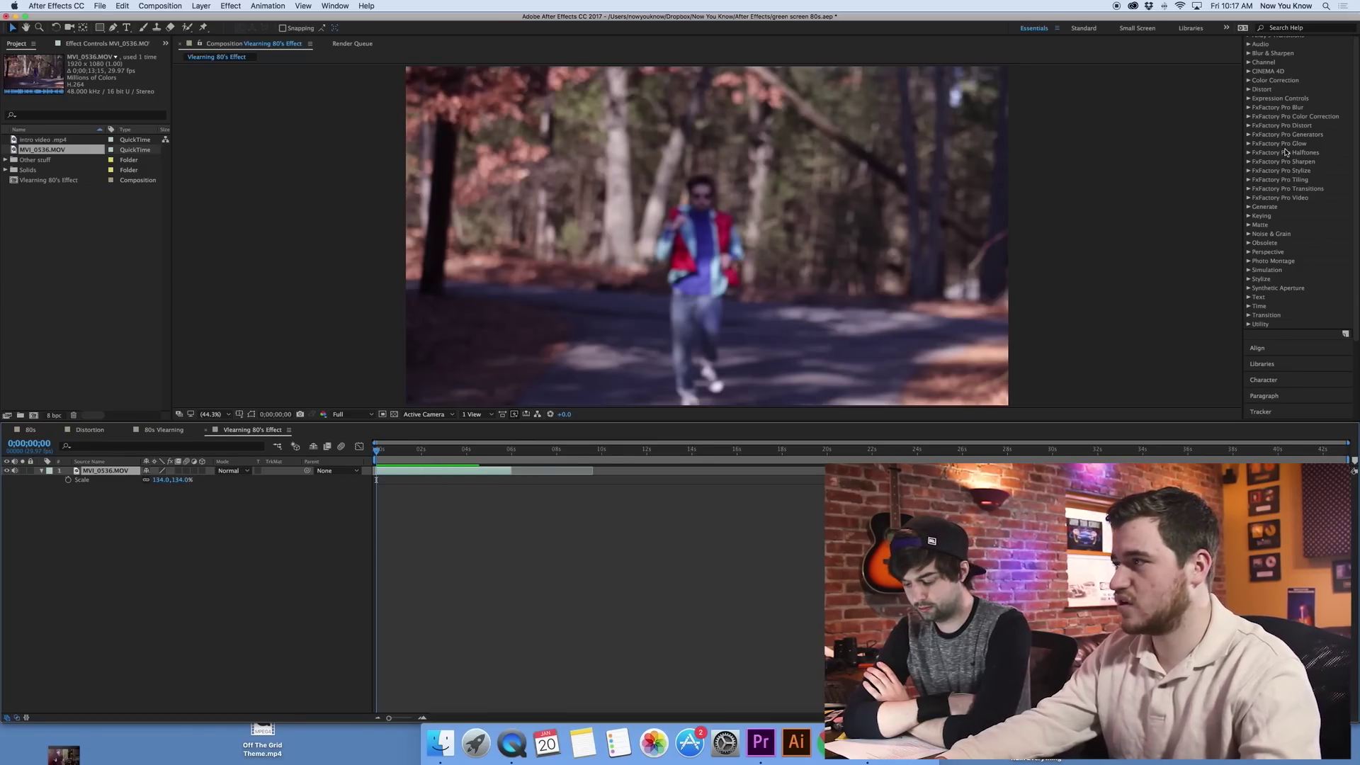
{"action": "scroll", "coordinate": [1287, 151], "scroll_direction": "up", "scroll_amount": 3}
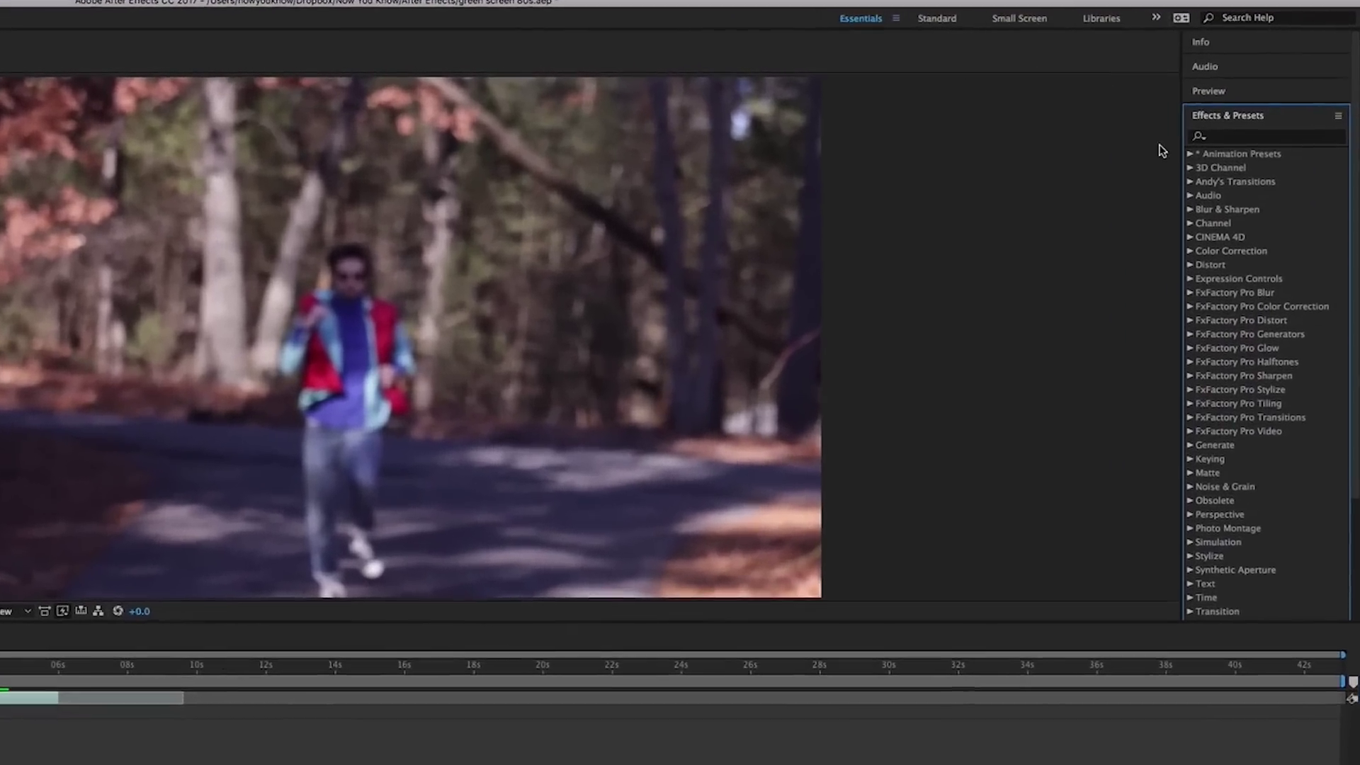
{"action": "left_click", "coordinate": [1220, 138]}
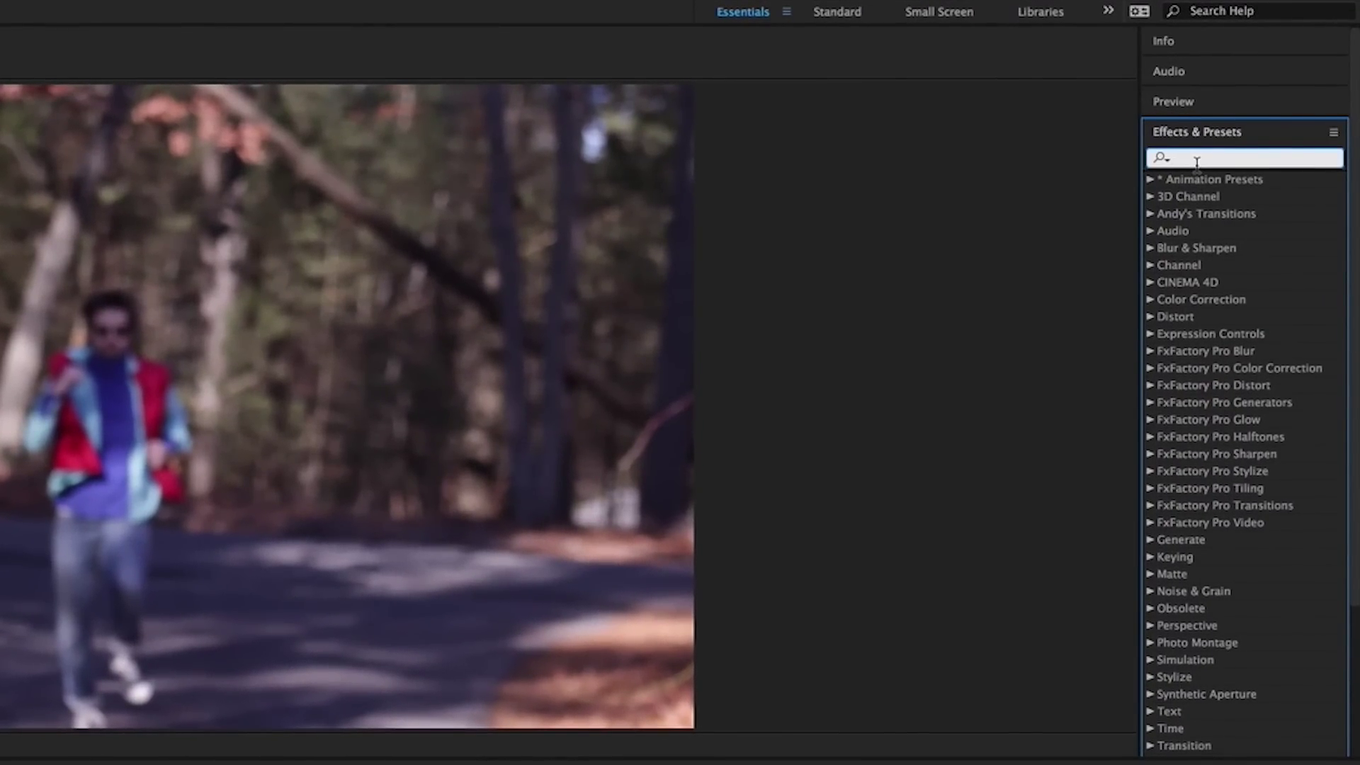
{"action": "type", "text": "box blu"}
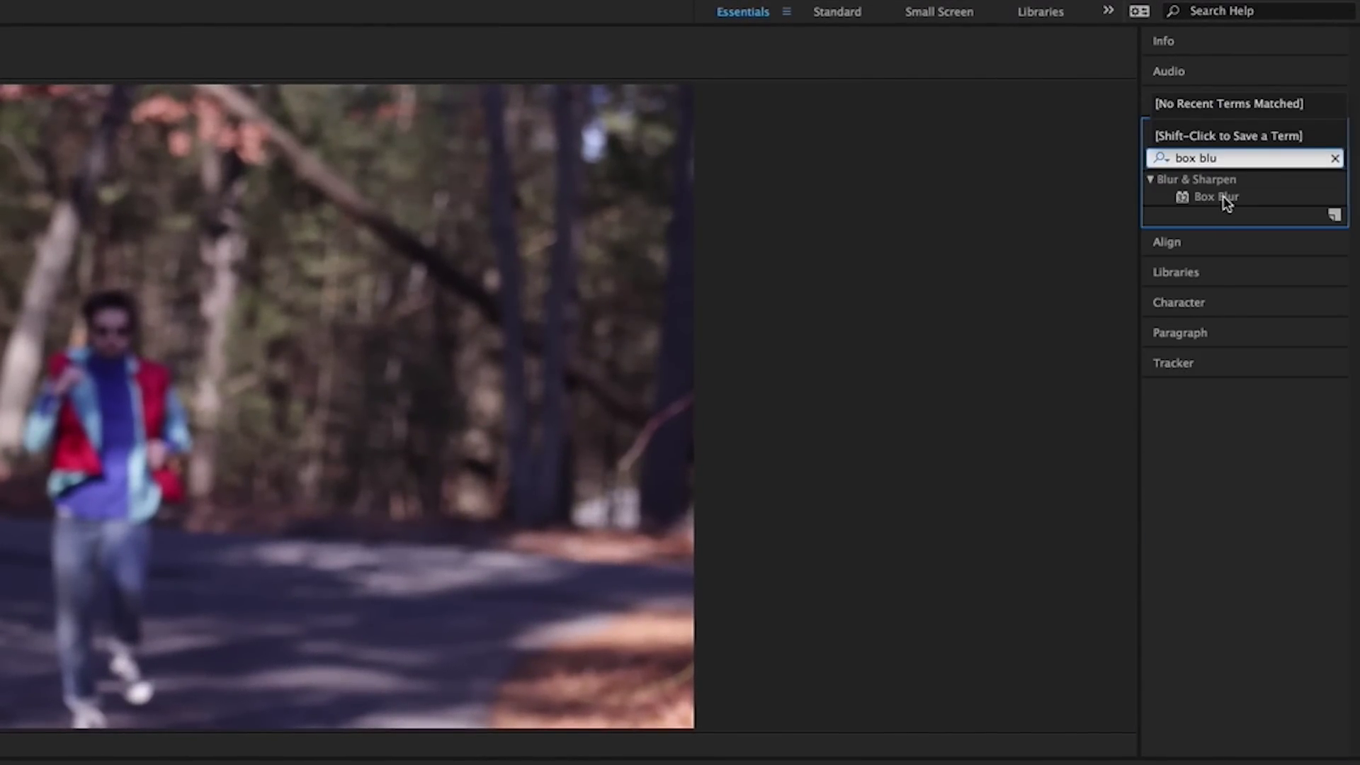
{"action": "left_click_drag", "start_coordinate": [1226, 204], "coordinate": [120, 411]}
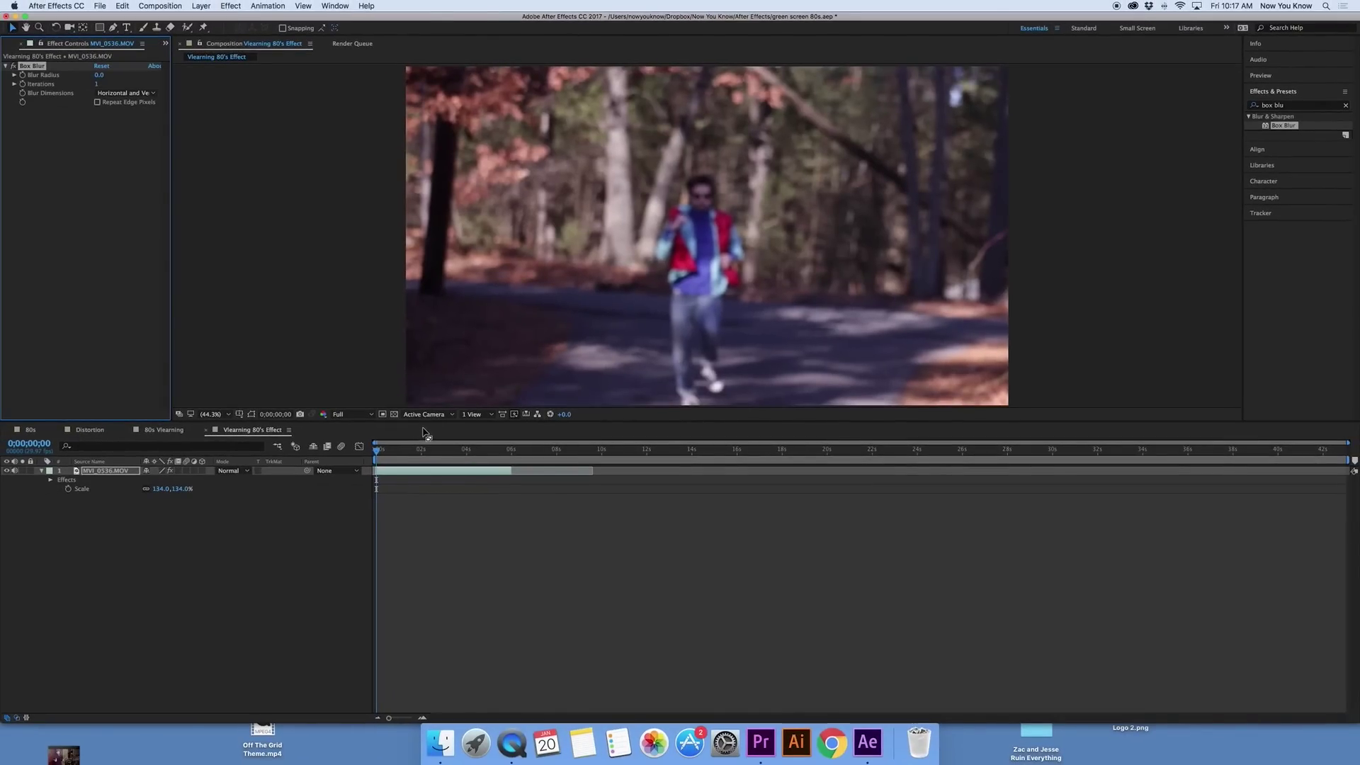
{"action": "left_click", "coordinate": [412, 452]}
{"action": "left_click", "coordinate": [456, 450]}
{"action": "left_click", "coordinate": [155, 130]}
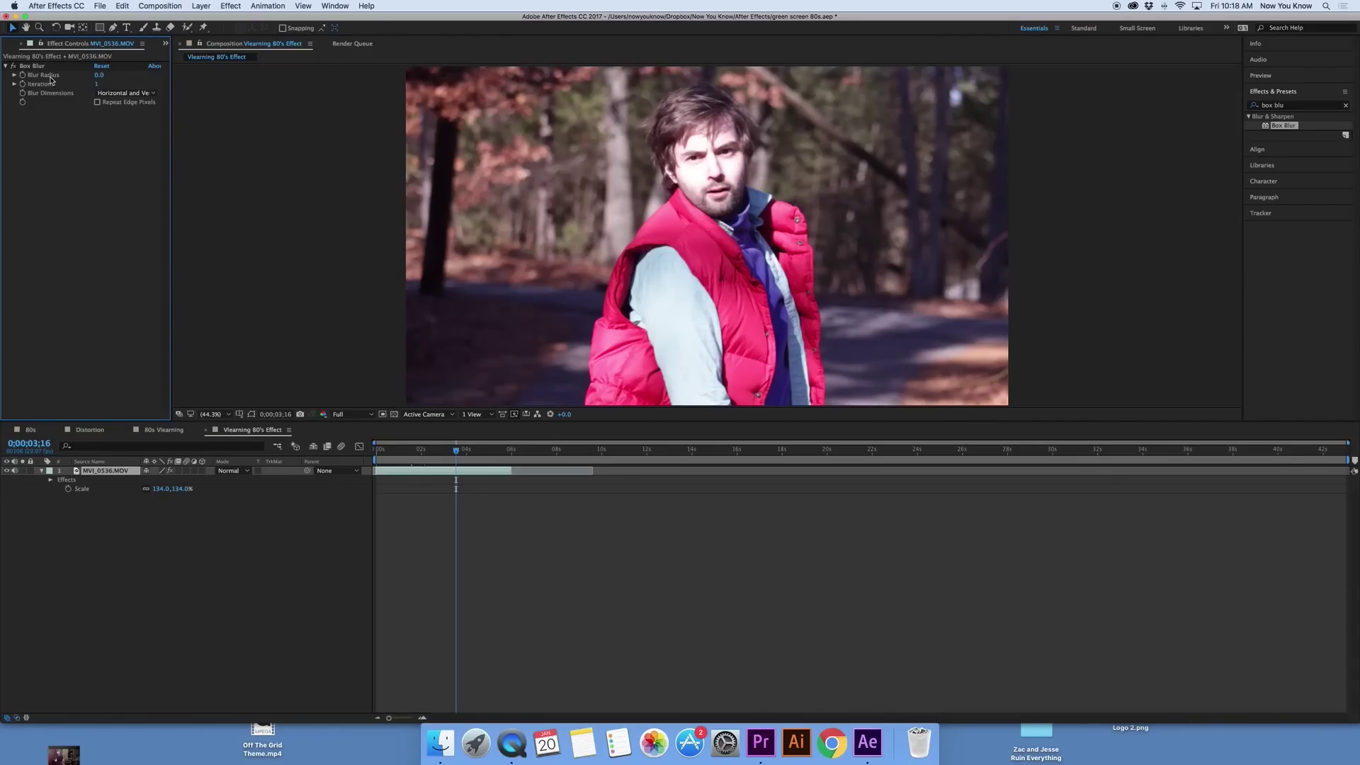
Try Blur Radius values of 1, 37 and about 3, then settle on 2
{"action": "left_click", "coordinate": [98, 75]}
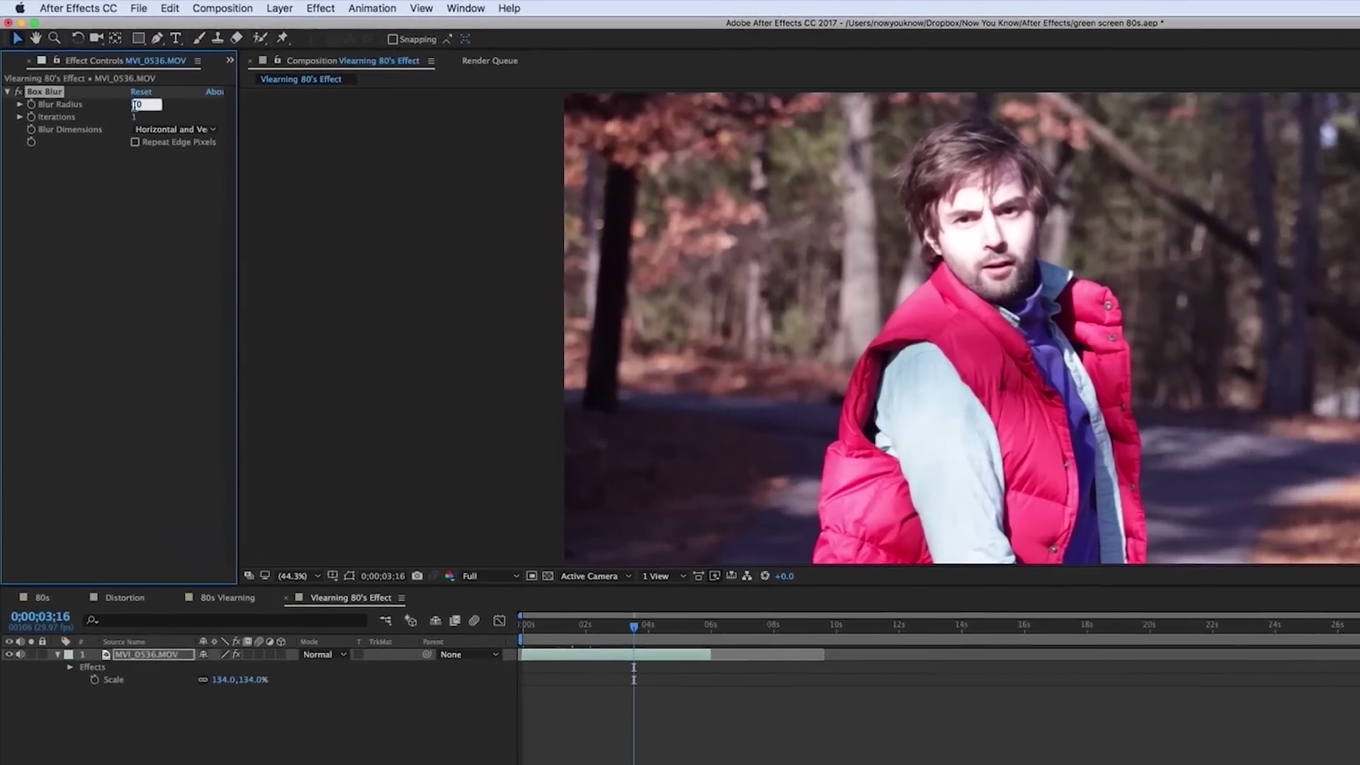
{"action": "type", "text": "1"}
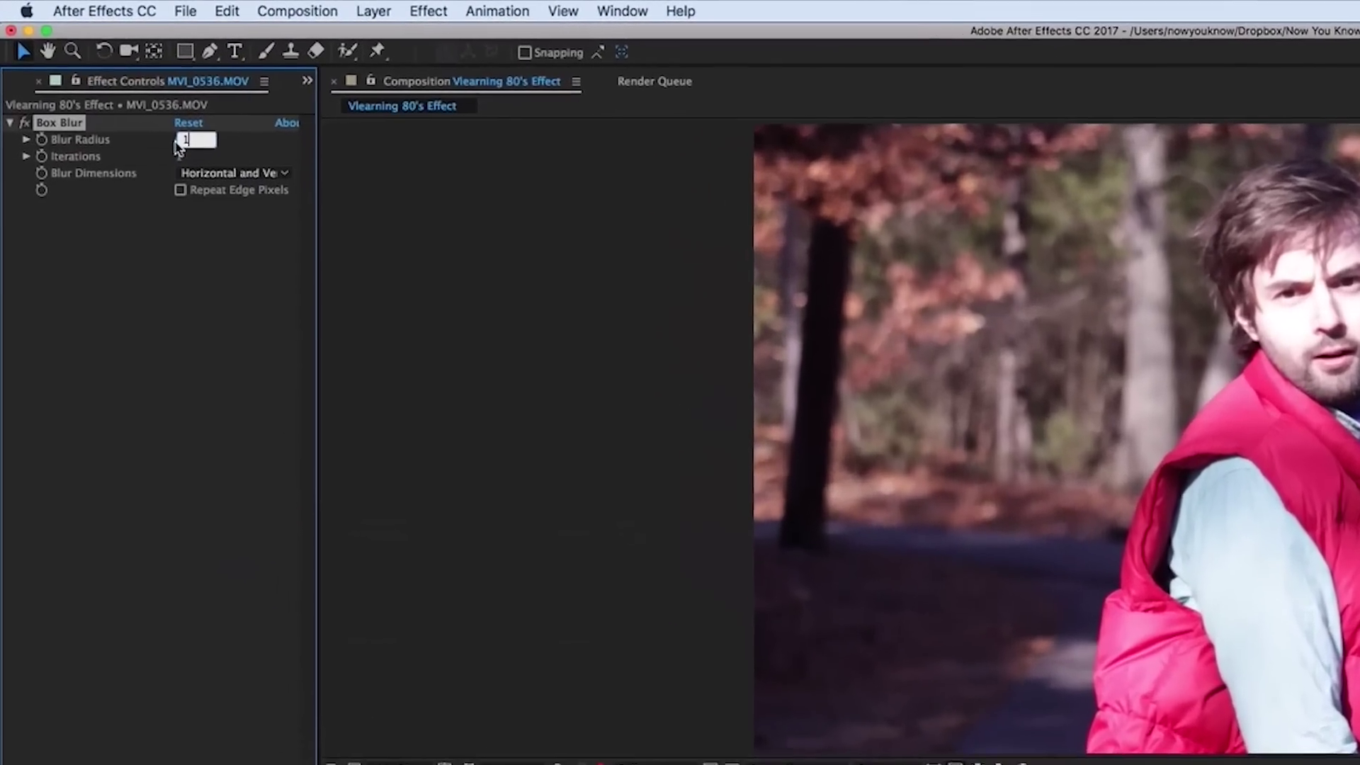
{"action": "key", "text": "Return"}
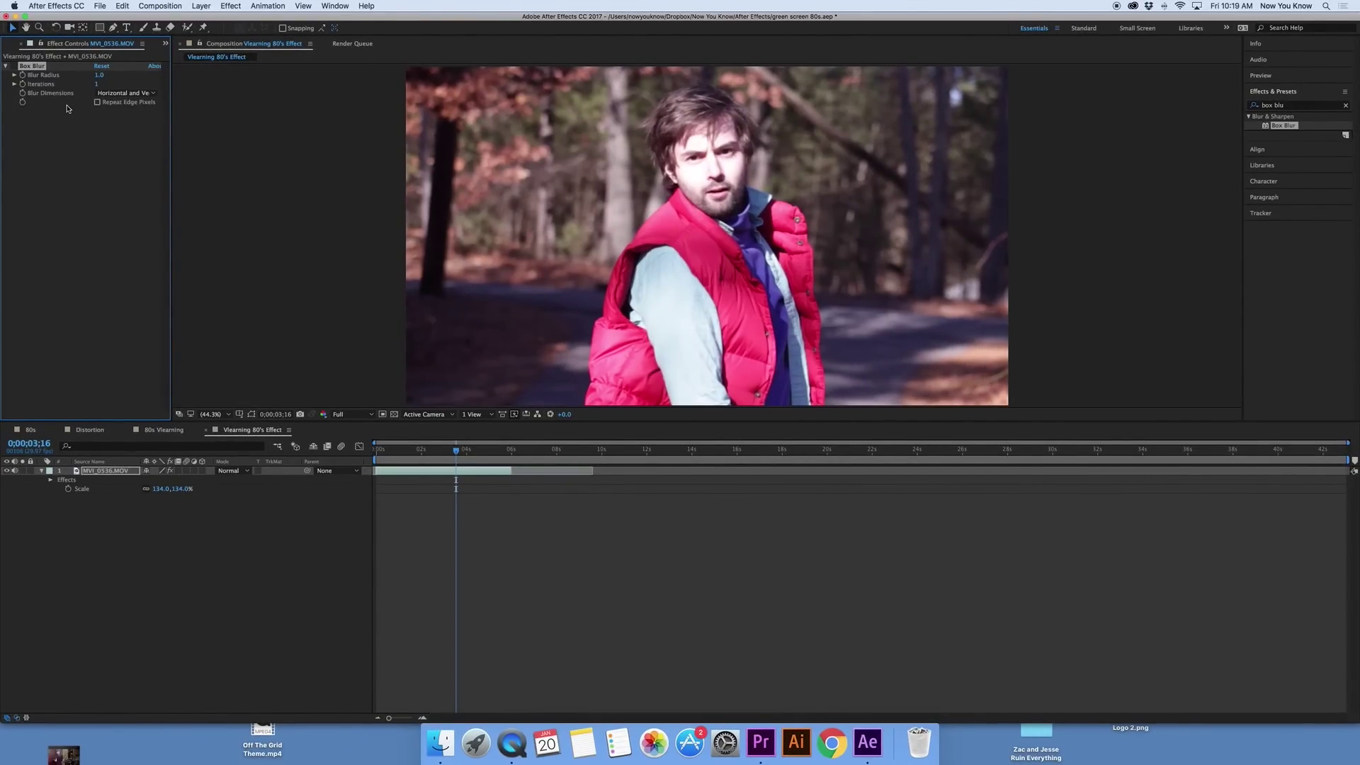
{"action": "left_click", "coordinate": [88, 154]}
{"action": "left_click", "coordinate": [100, 75]}
{"action": "type", "text": "37"}
{"action": "key", "text": "Return"}
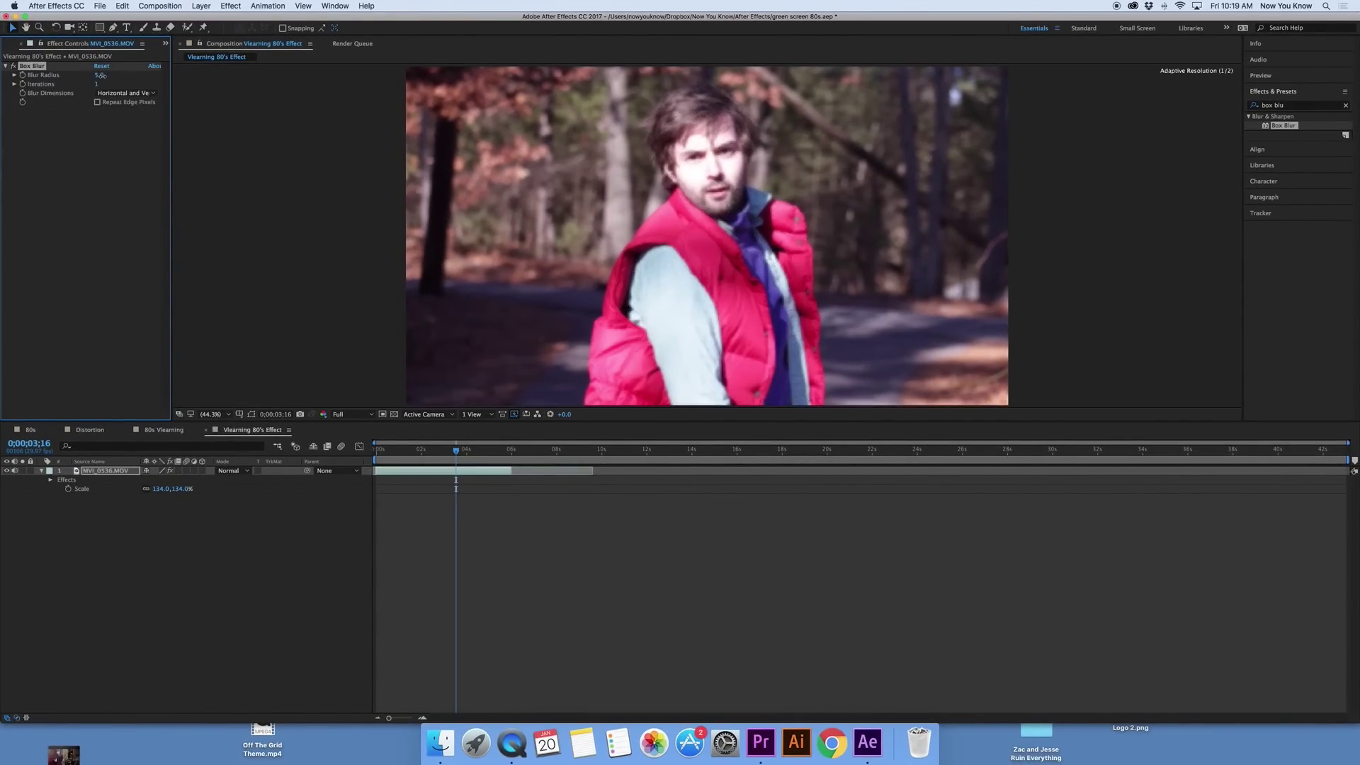
{"action": "left_click_drag", "start_coordinate": [113, 75], "coordinate": [96, 75]}
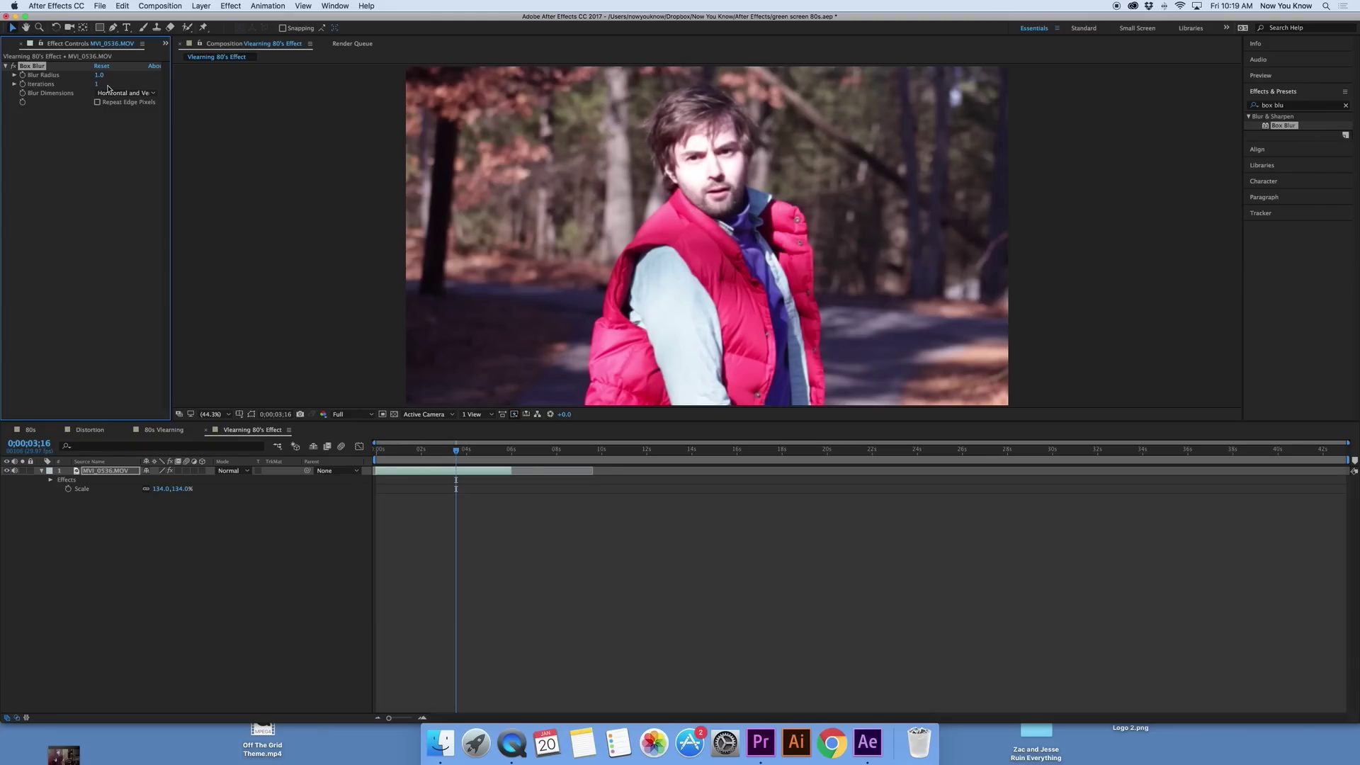
{"action": "left_click", "coordinate": [100, 75]}
{"action": "type", "text": "2"}
{"action": "left_click", "coordinate": [116, 201]}
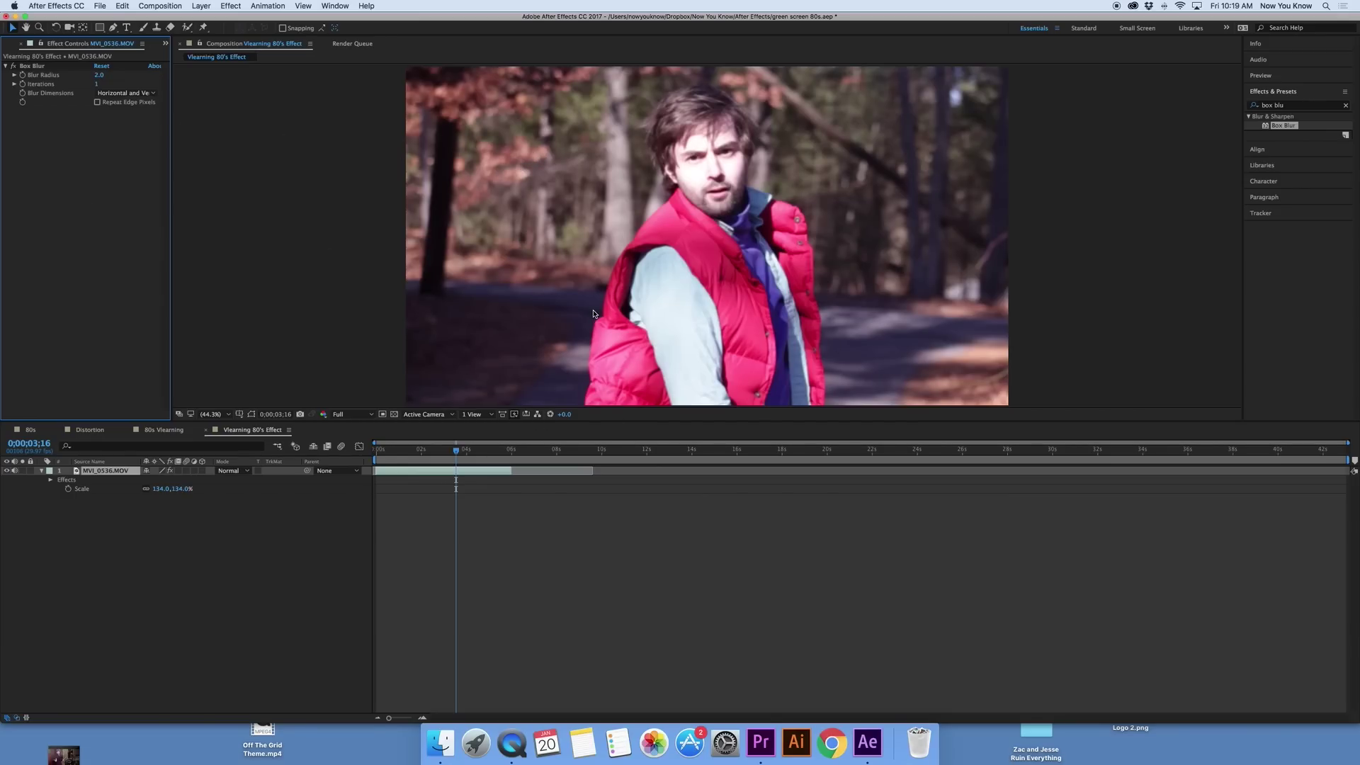
Apply Add Grain to the footage with Viewing Mode on Final Output and Intensity 1.000
{"action": "left_click", "coordinate": [1304, 105]}
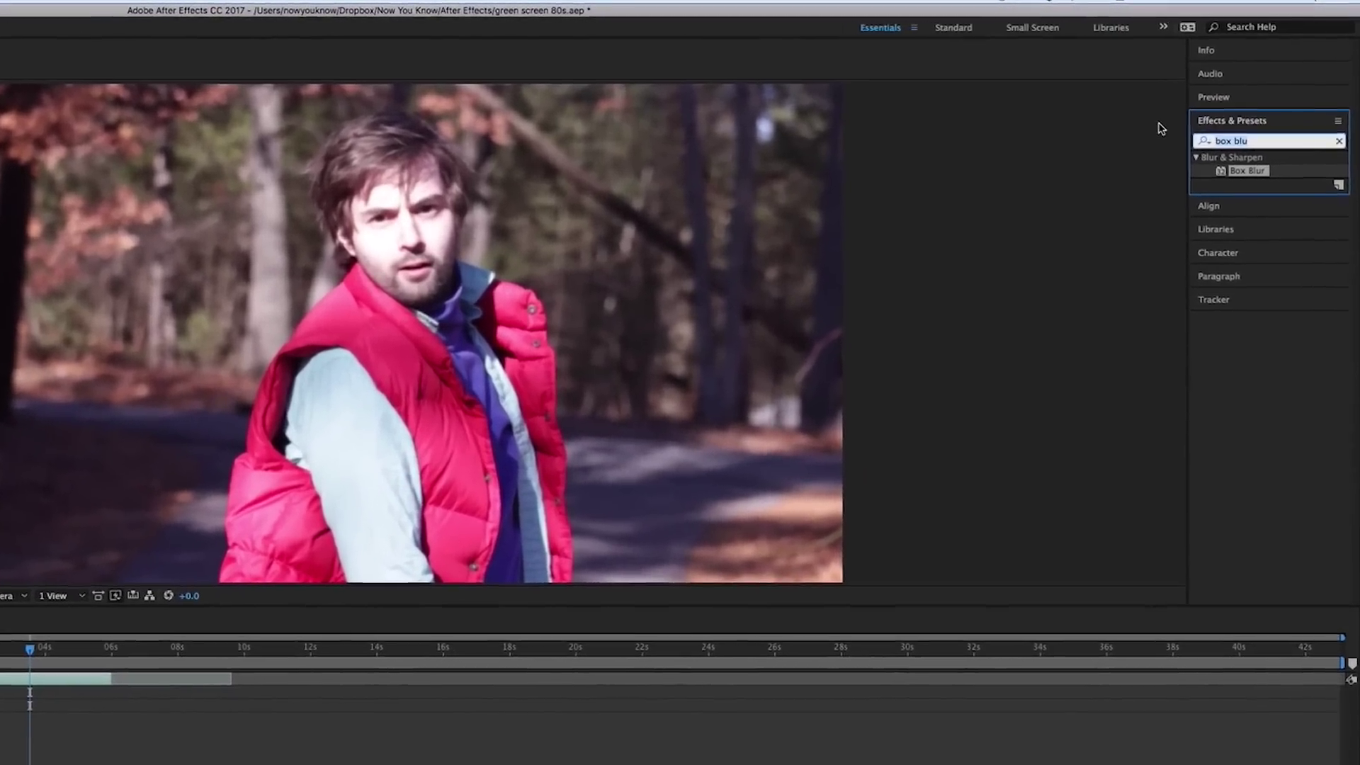
{"action": "type", "text": "add grain"}
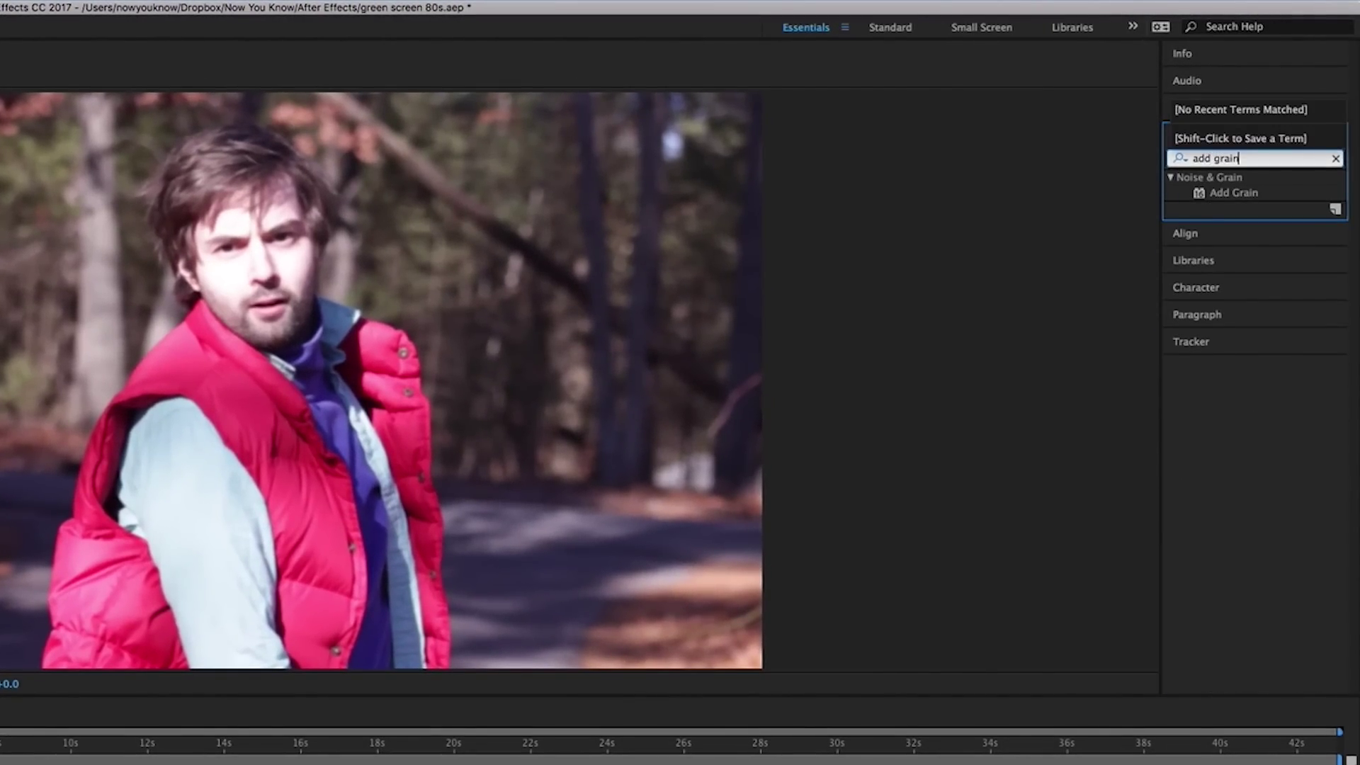
{"action": "left_click", "coordinate": [1237, 192]}
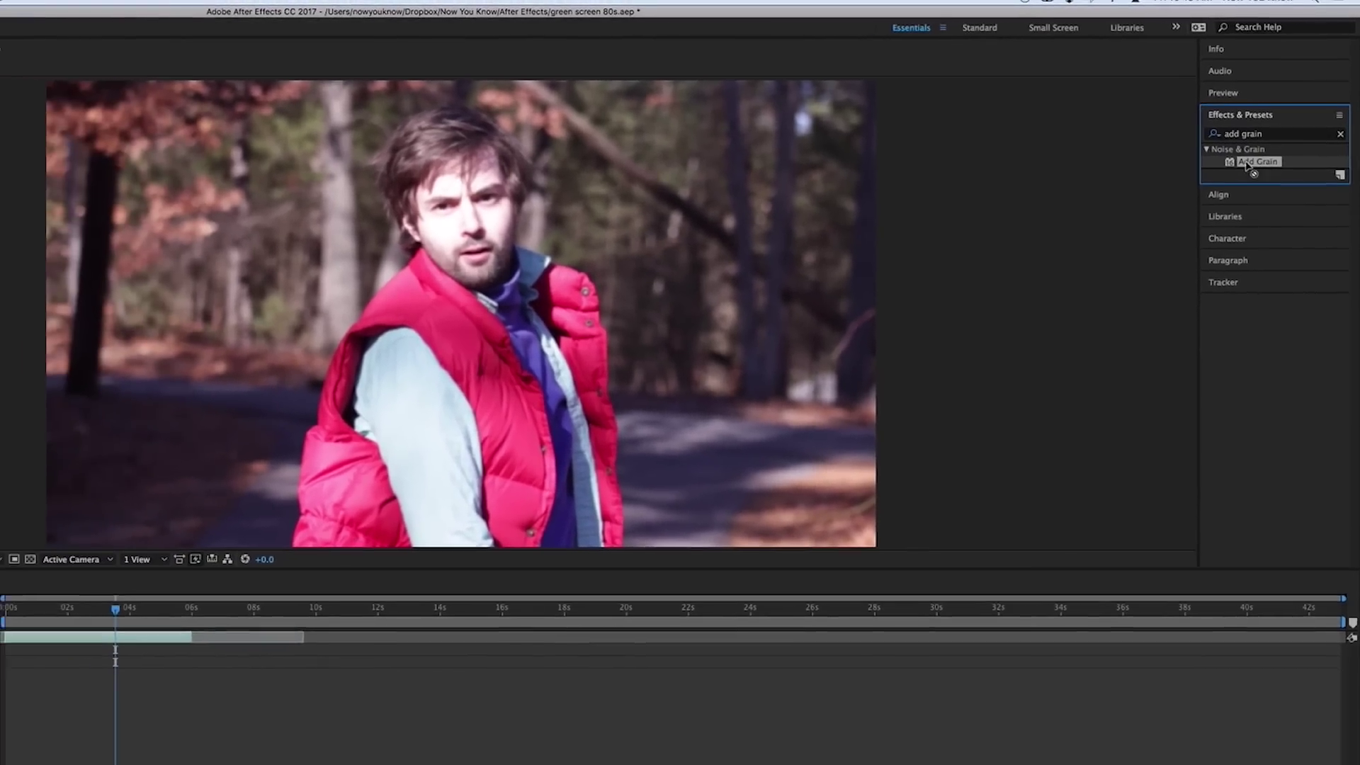
{"action": "left_click_drag", "start_coordinate": [1247, 197], "coordinate": [911, 236]}
{"action": "left_click_drag", "start_coordinate": [1065, 163], "coordinate": [776, 196]}
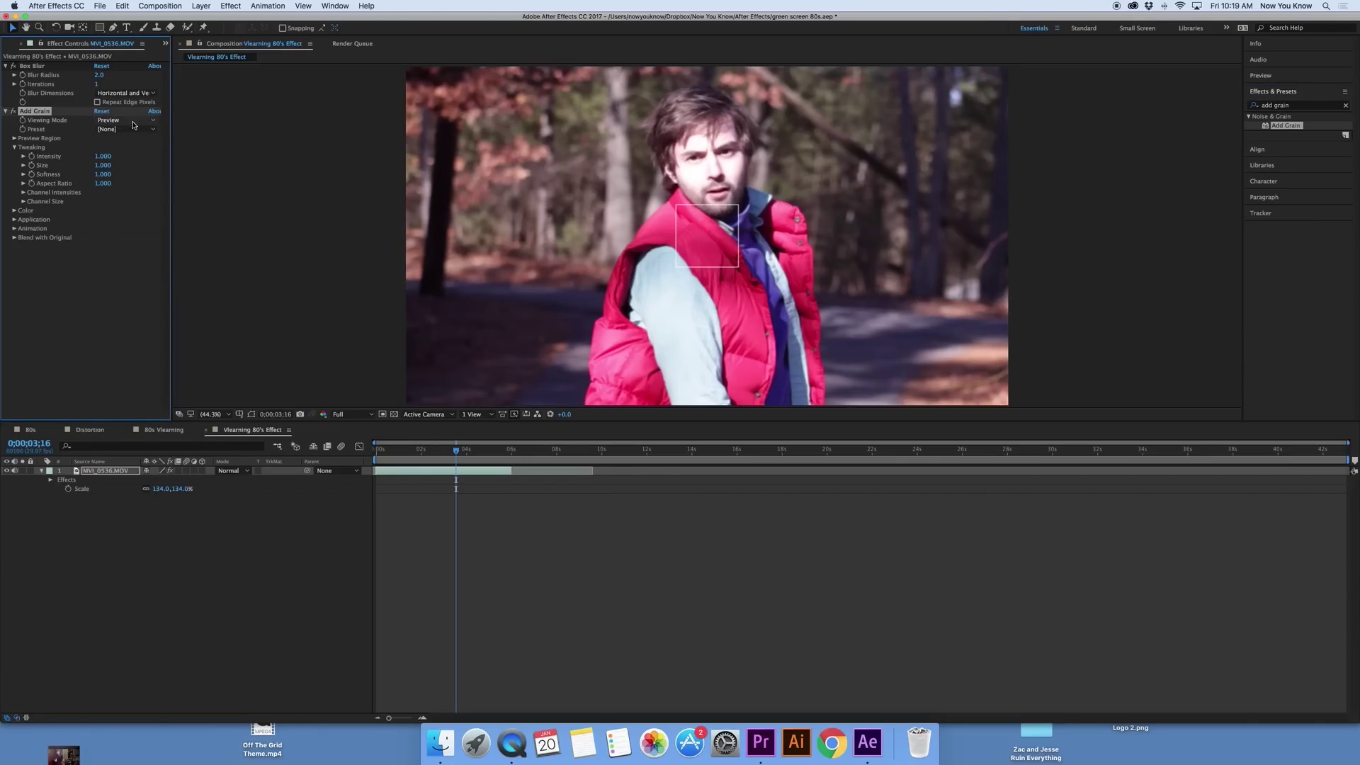
{"action": "left_click", "coordinate": [150, 121]}
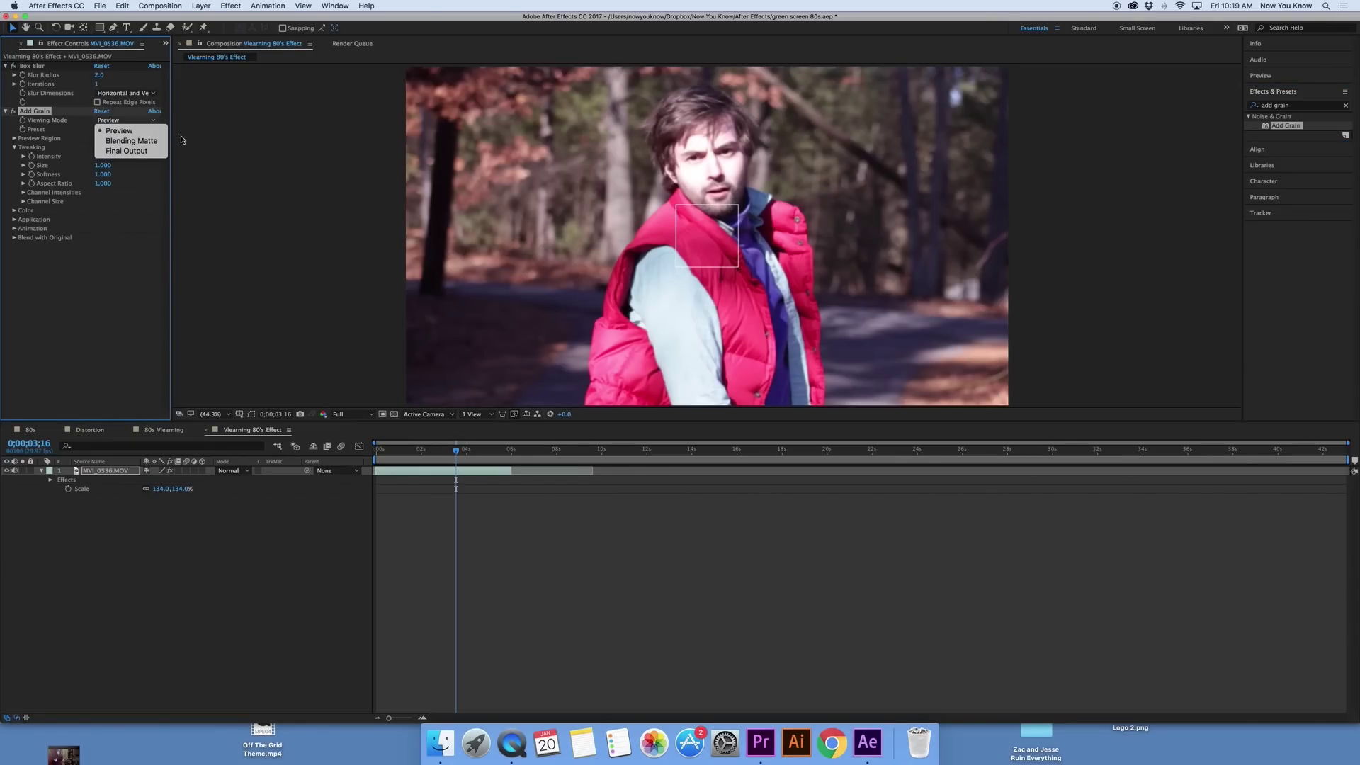
{"action": "left_click", "coordinate": [164, 168]}
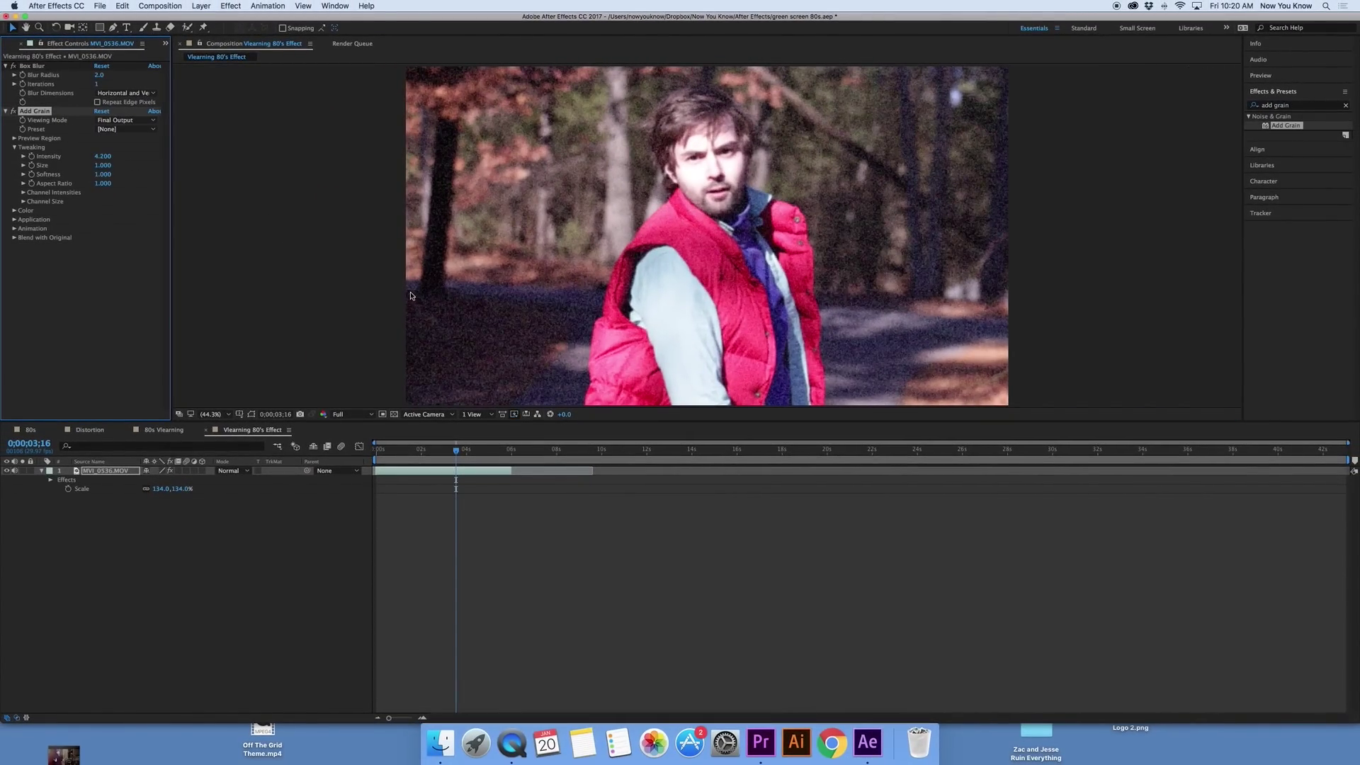
{"action": "key", "text": "super+z"}
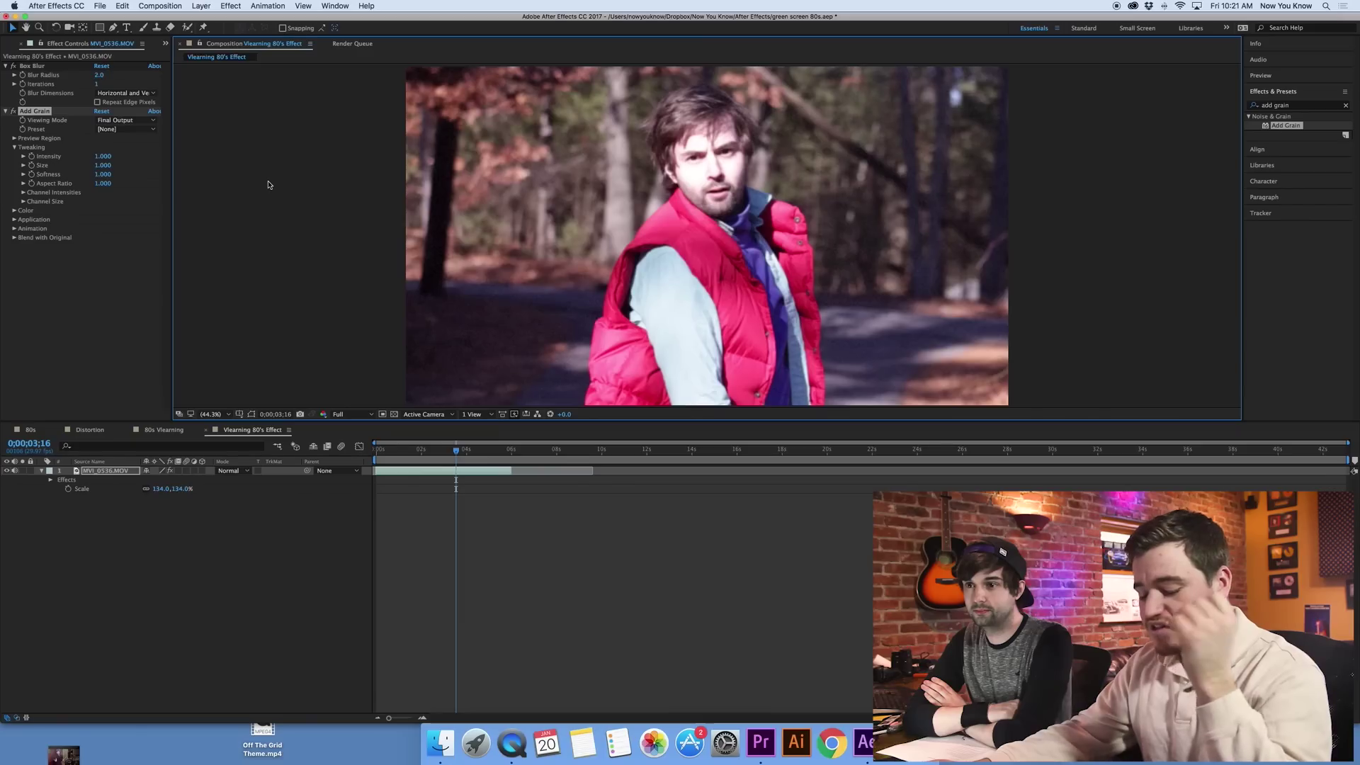
Add Set Channels from the Effect > Channel menu to the MVI_0536.MOV layer
{"action": "left_click", "coordinate": [231, 6]}
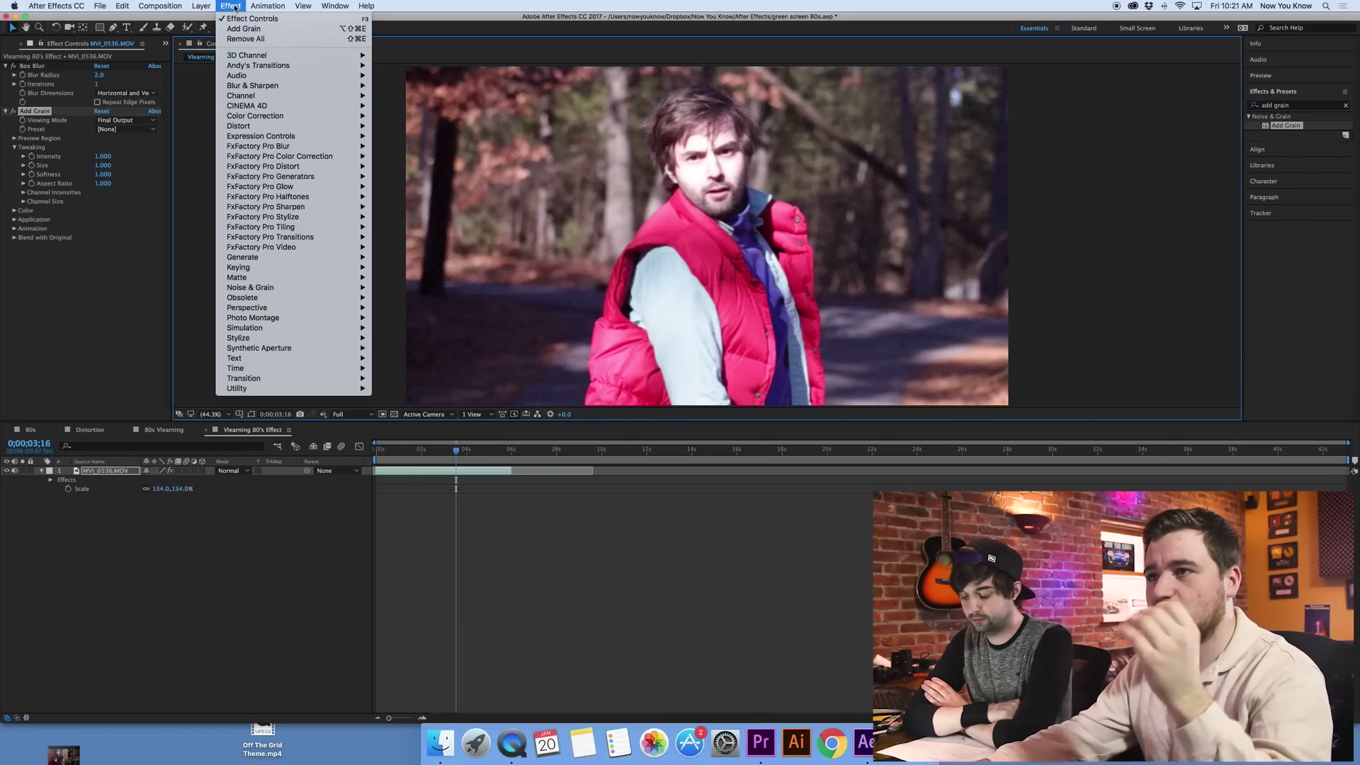
{"action": "mouse_move", "coordinate": [268, 97]}
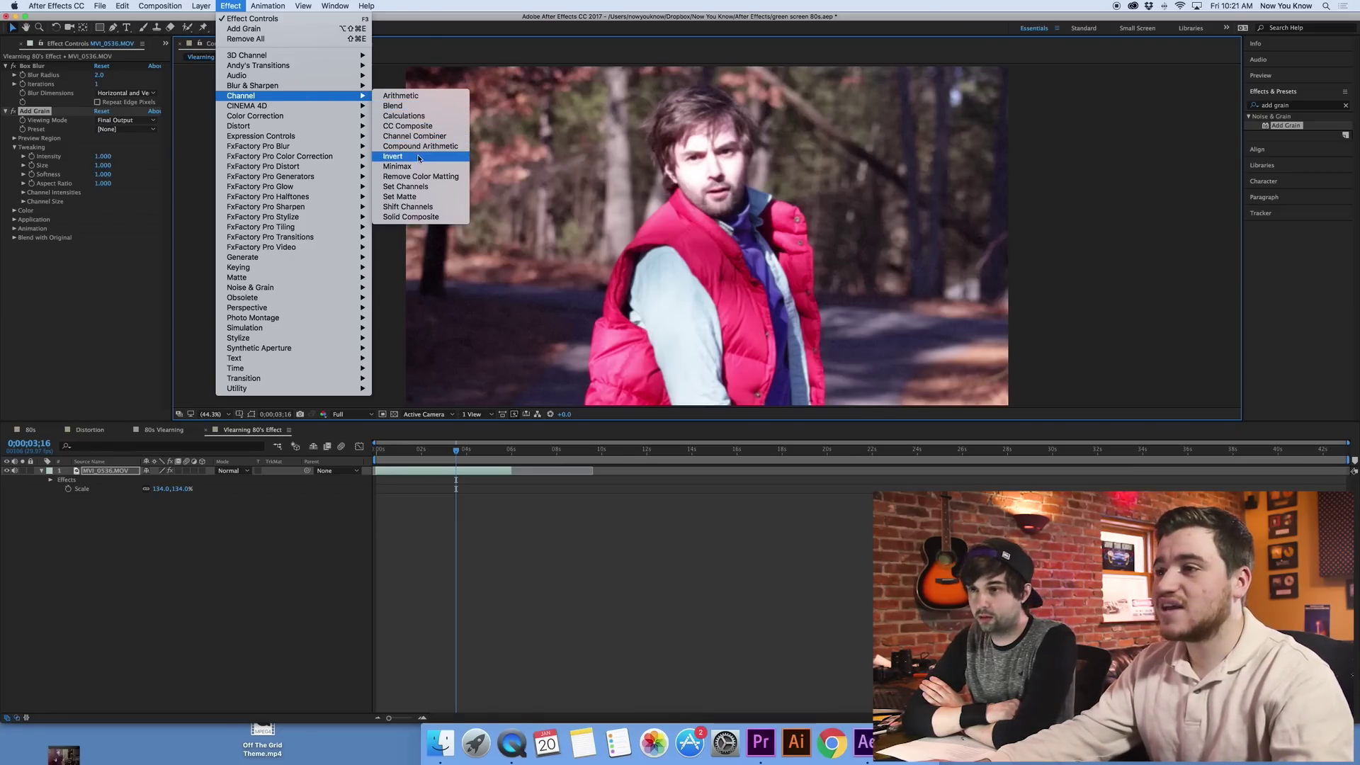
{"action": "left_click", "coordinate": [413, 188]}
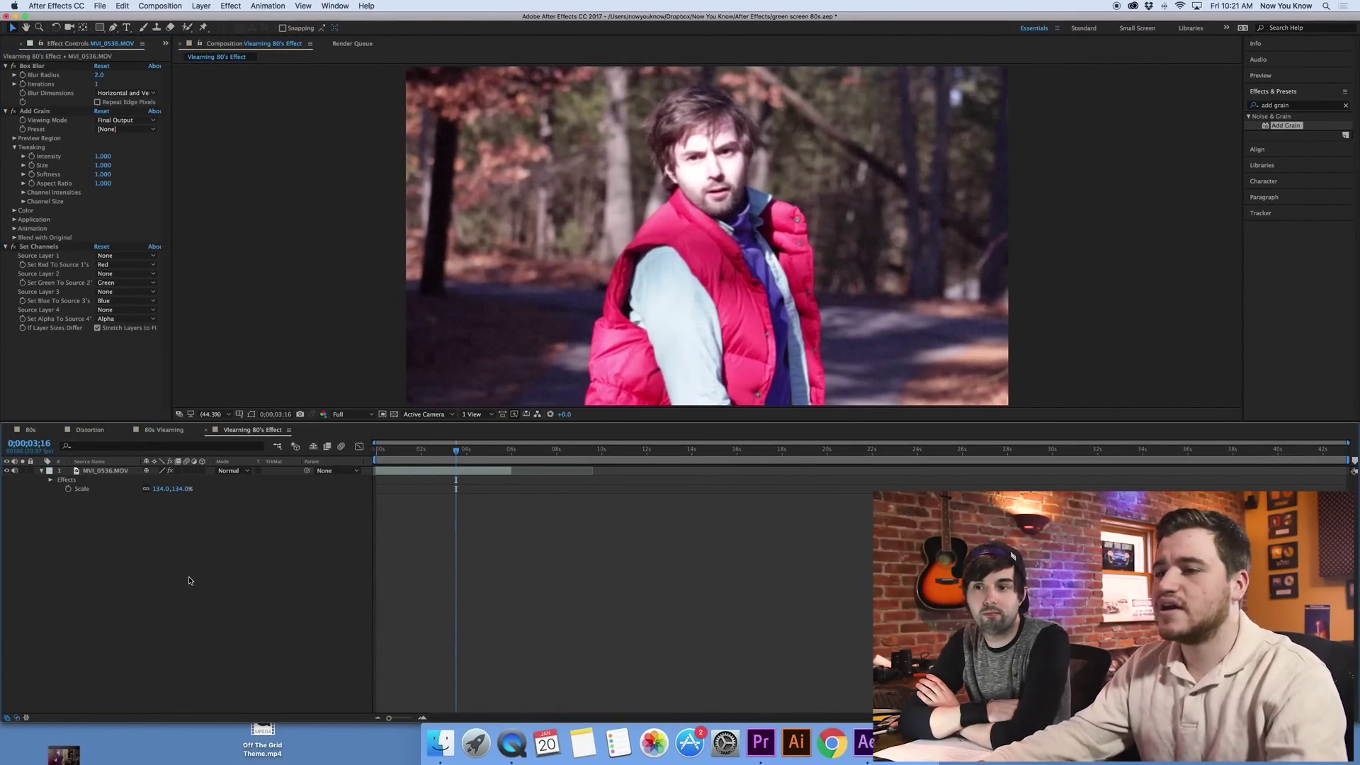
{"action": "left_click", "coordinate": [42, 471]}
{"action": "left_click", "coordinate": [95, 472]}
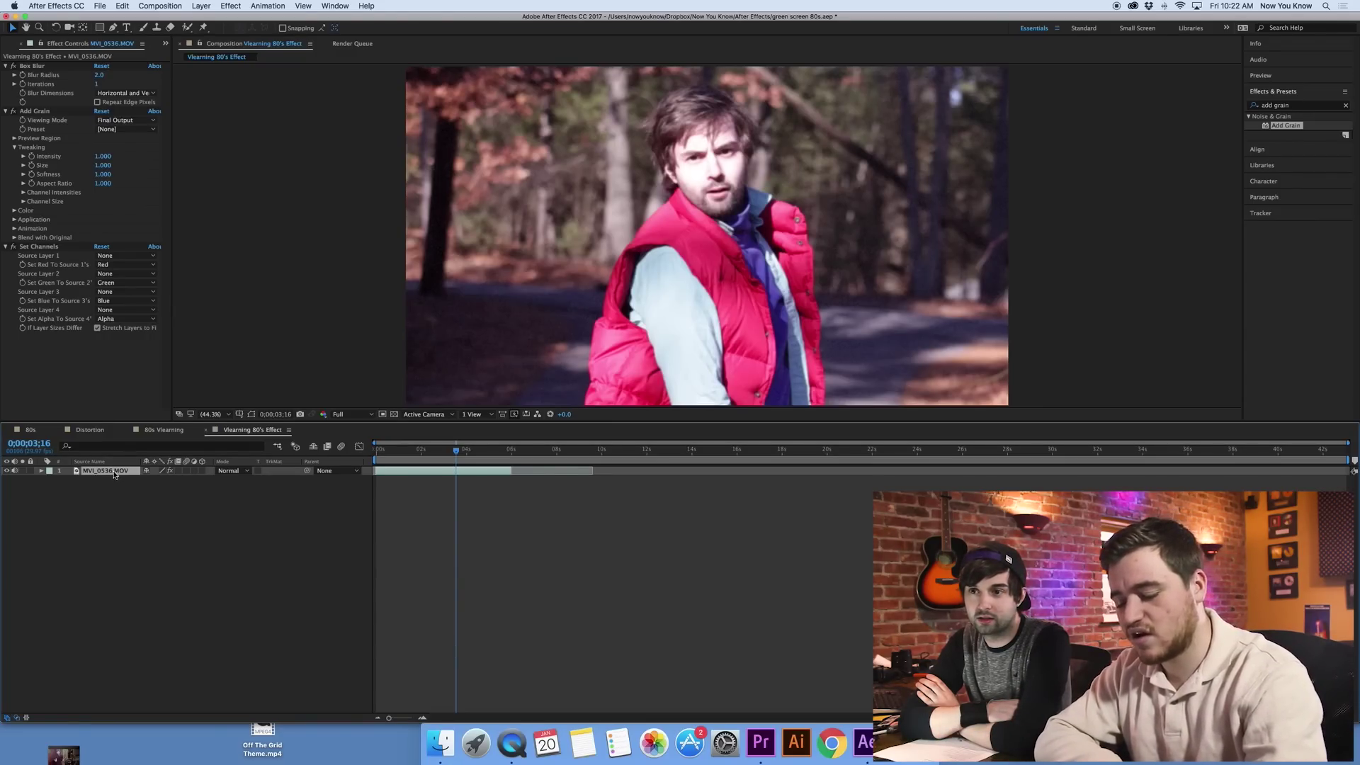
Duplicate the footage layer twice and rename the copies Red, Blue and Green
{"action": "key", "text": "super+d"}
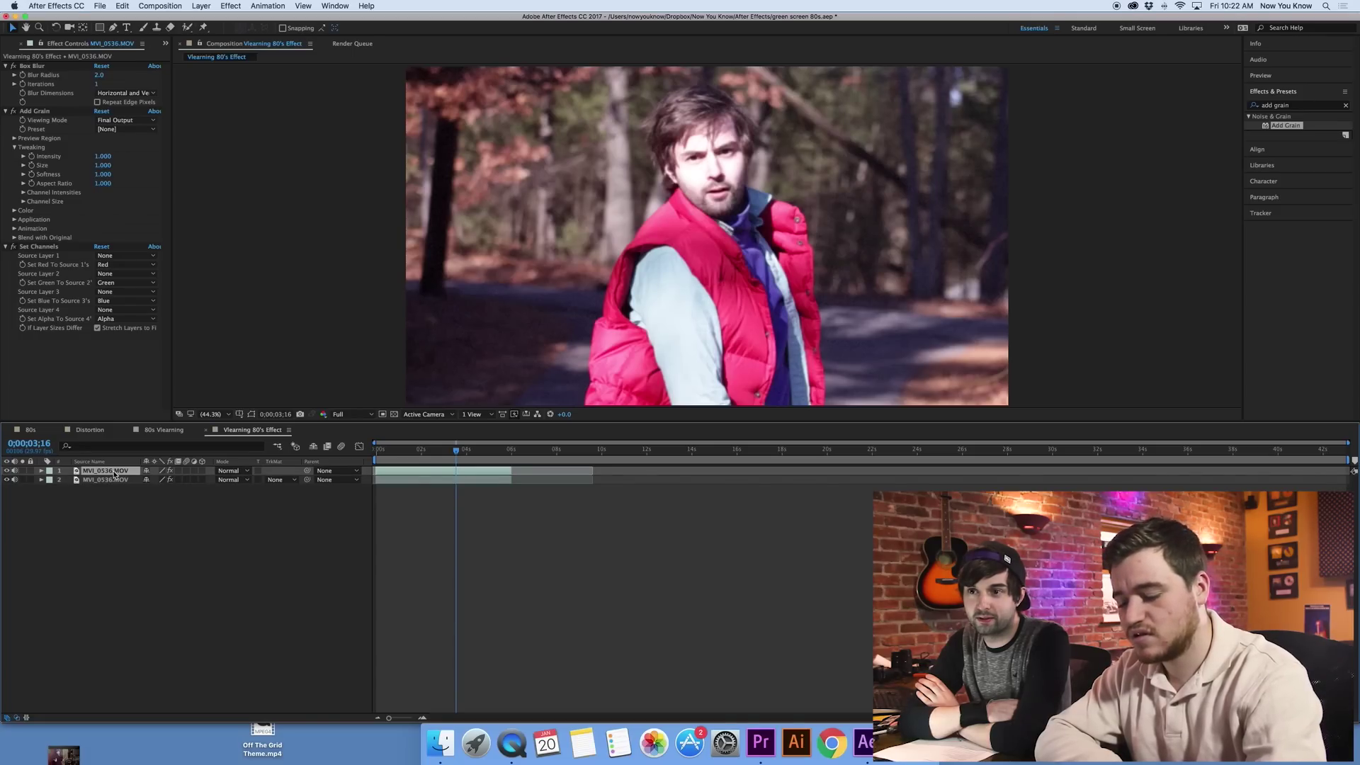
{"action": "key", "text": "super+d"}
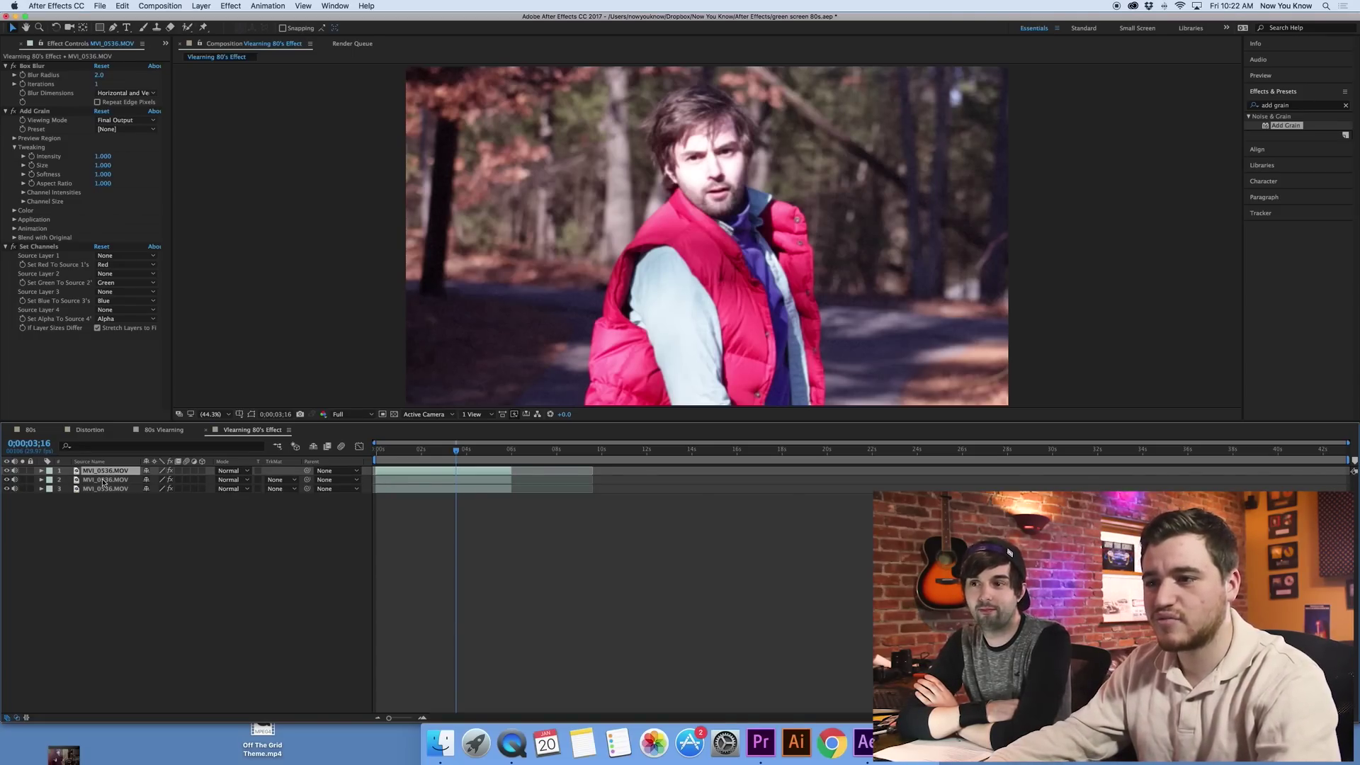
{"action": "left_click", "coordinate": [103, 482]}
{"action": "left_click", "coordinate": [105, 490]}
{"action": "right_click", "coordinate": [101, 473]}
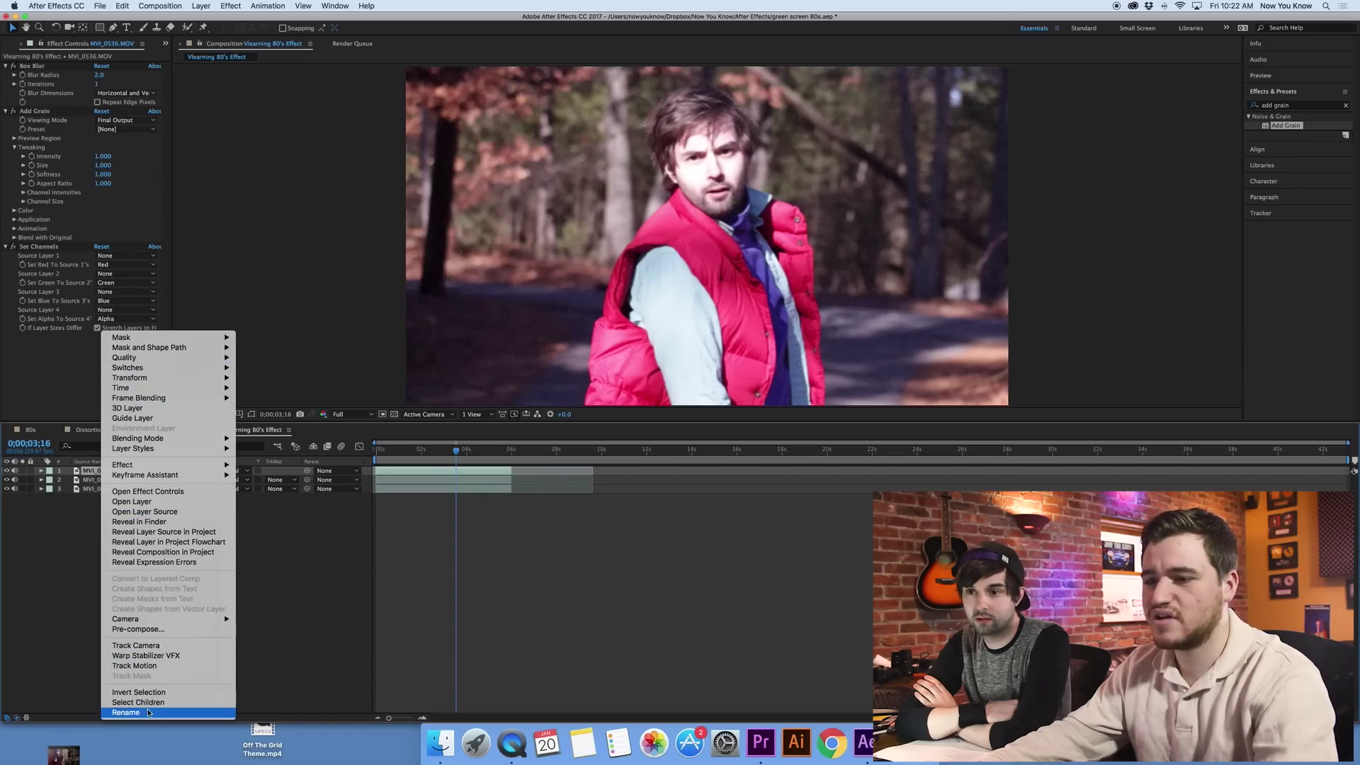
{"action": "left_click", "coordinate": [147, 712]}
{"action": "type", "text": "Red"}
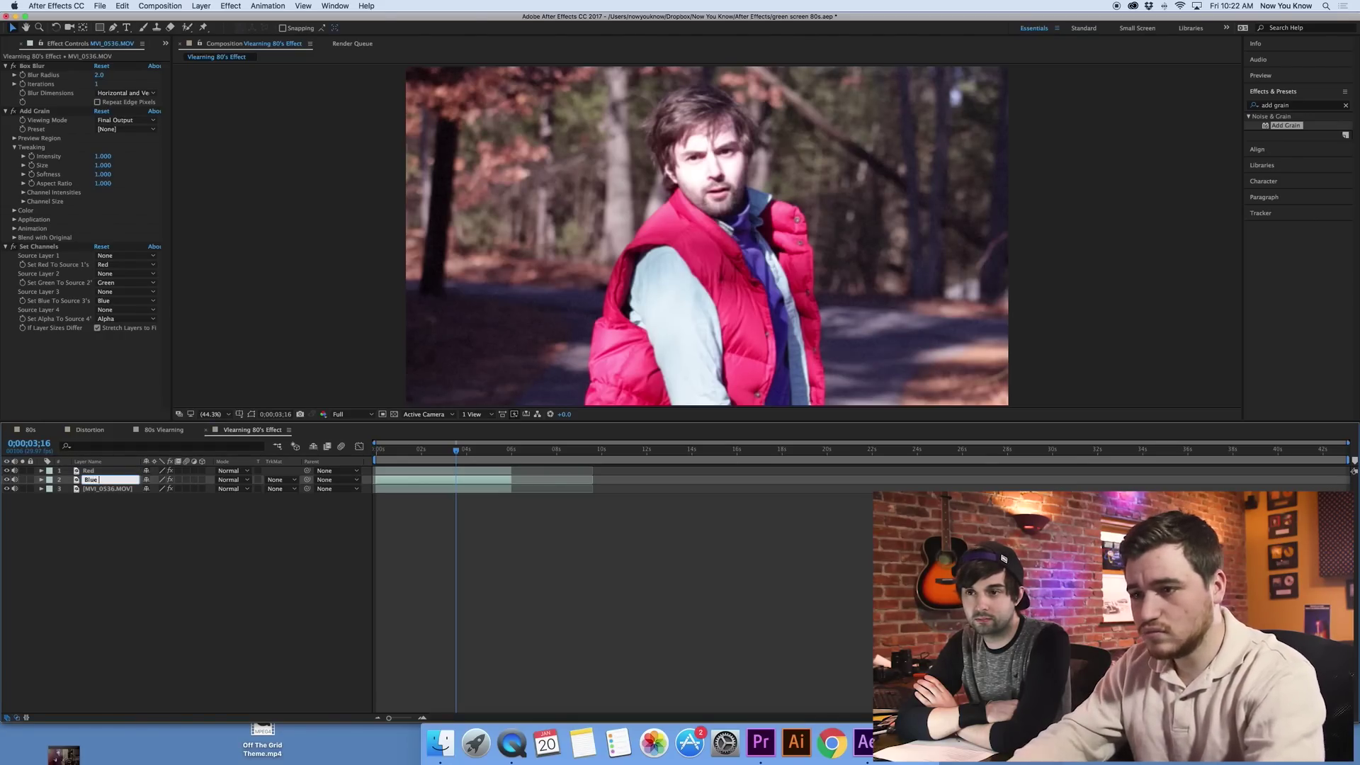
{"action": "right_click", "coordinate": [111, 488]}
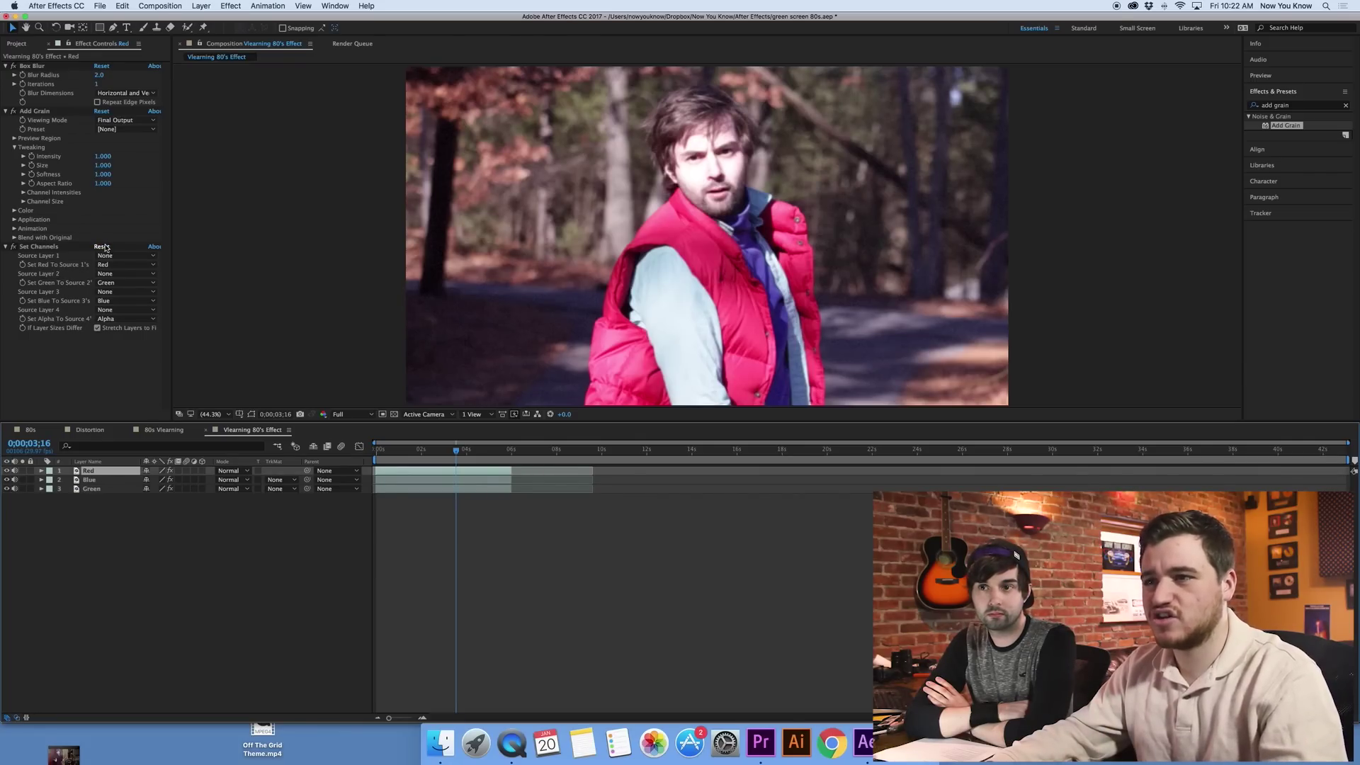
In the Red layer's Set Channels, turn the green and blue sources Off
{"action": "left_click", "coordinate": [130, 283]}
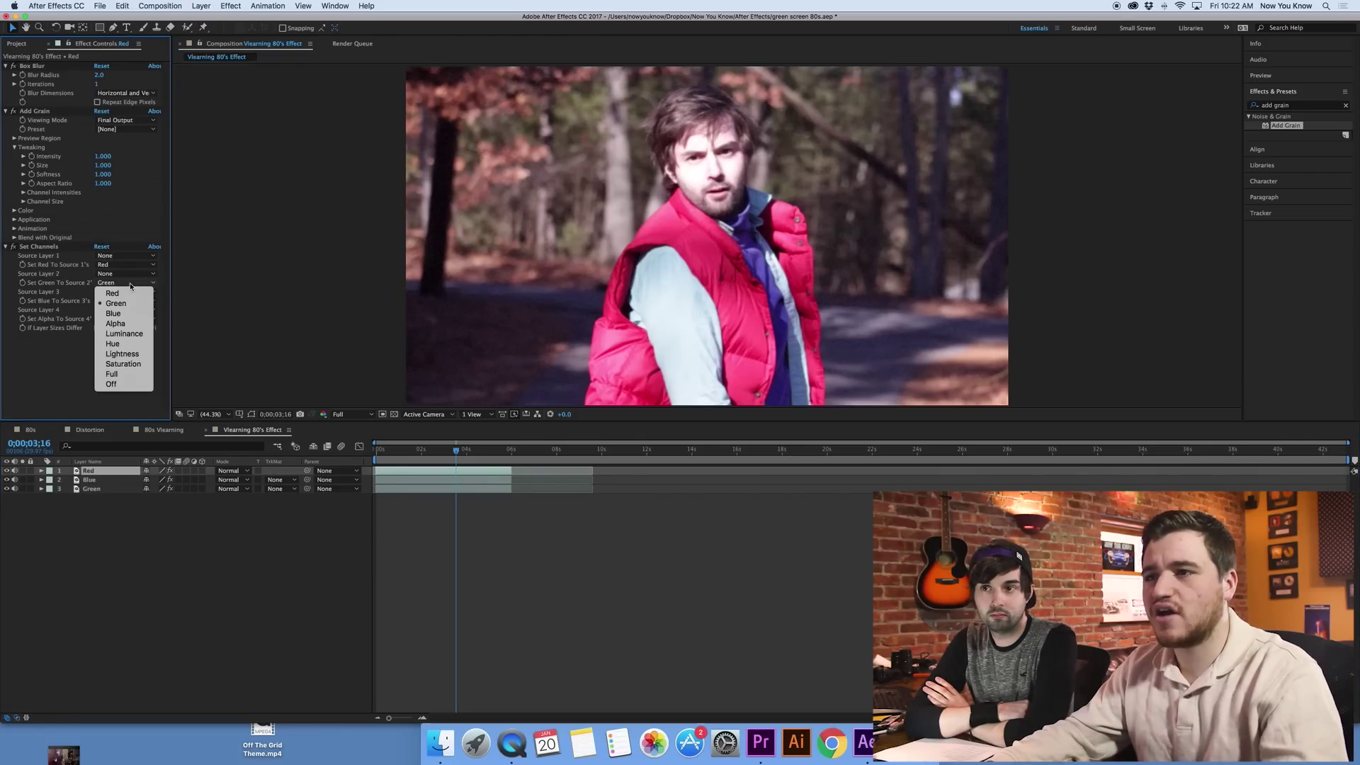
{"action": "left_click", "coordinate": [114, 384]}
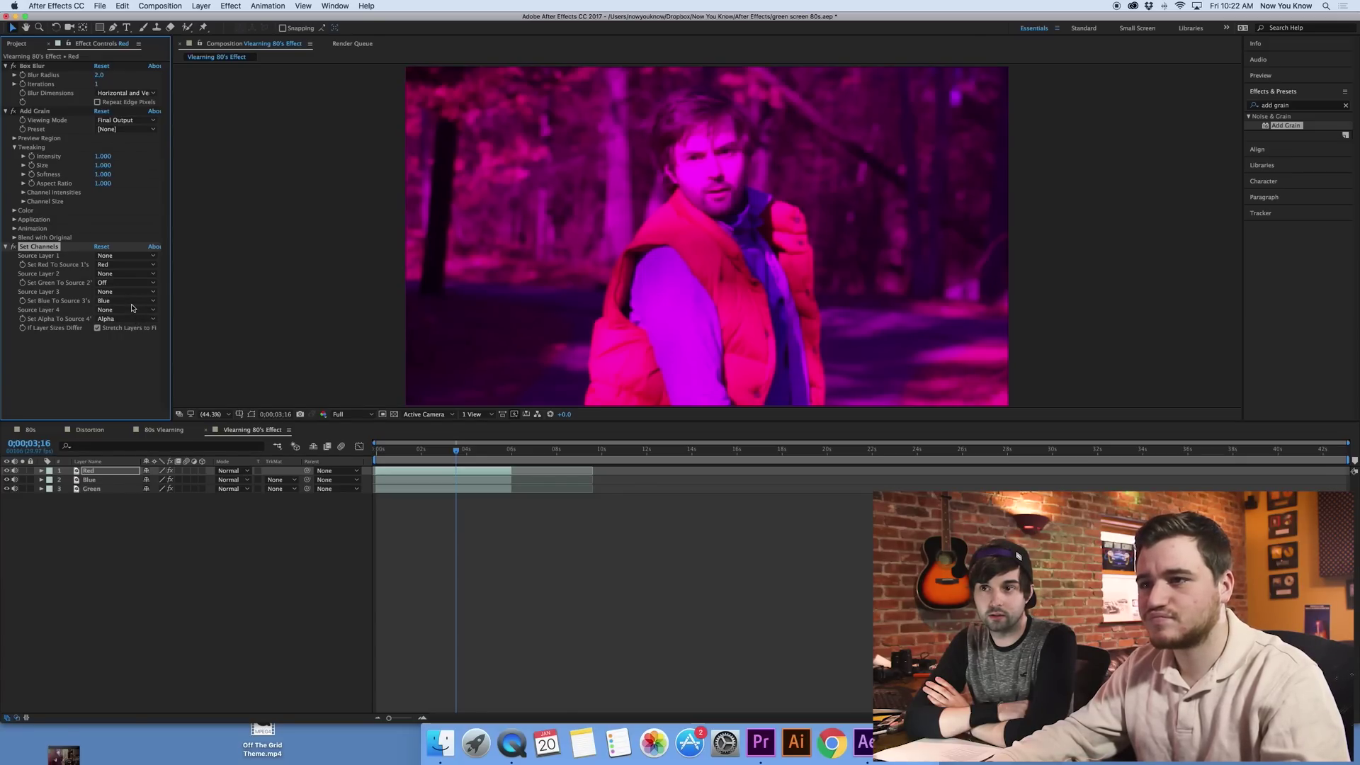
{"action": "left_click", "coordinate": [131, 302]}
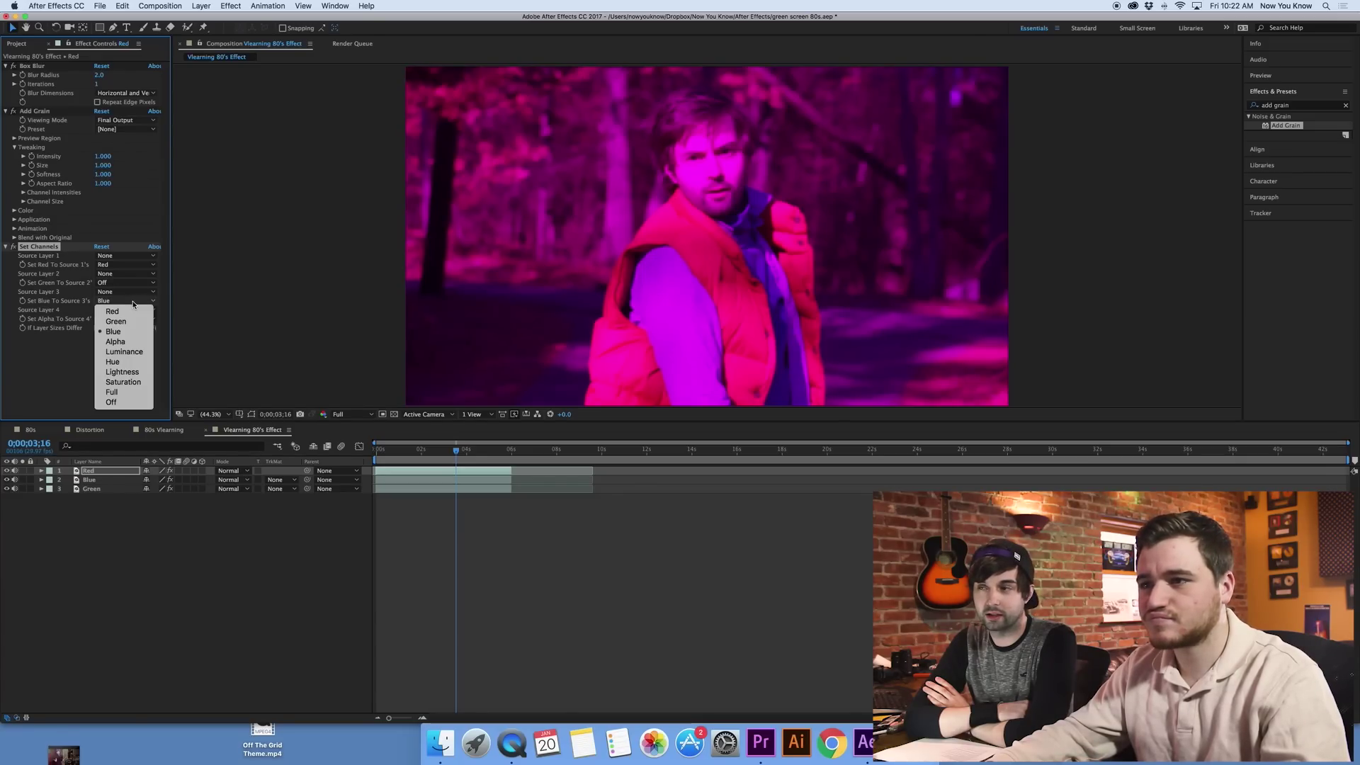
{"action": "left_click", "coordinate": [123, 402]}
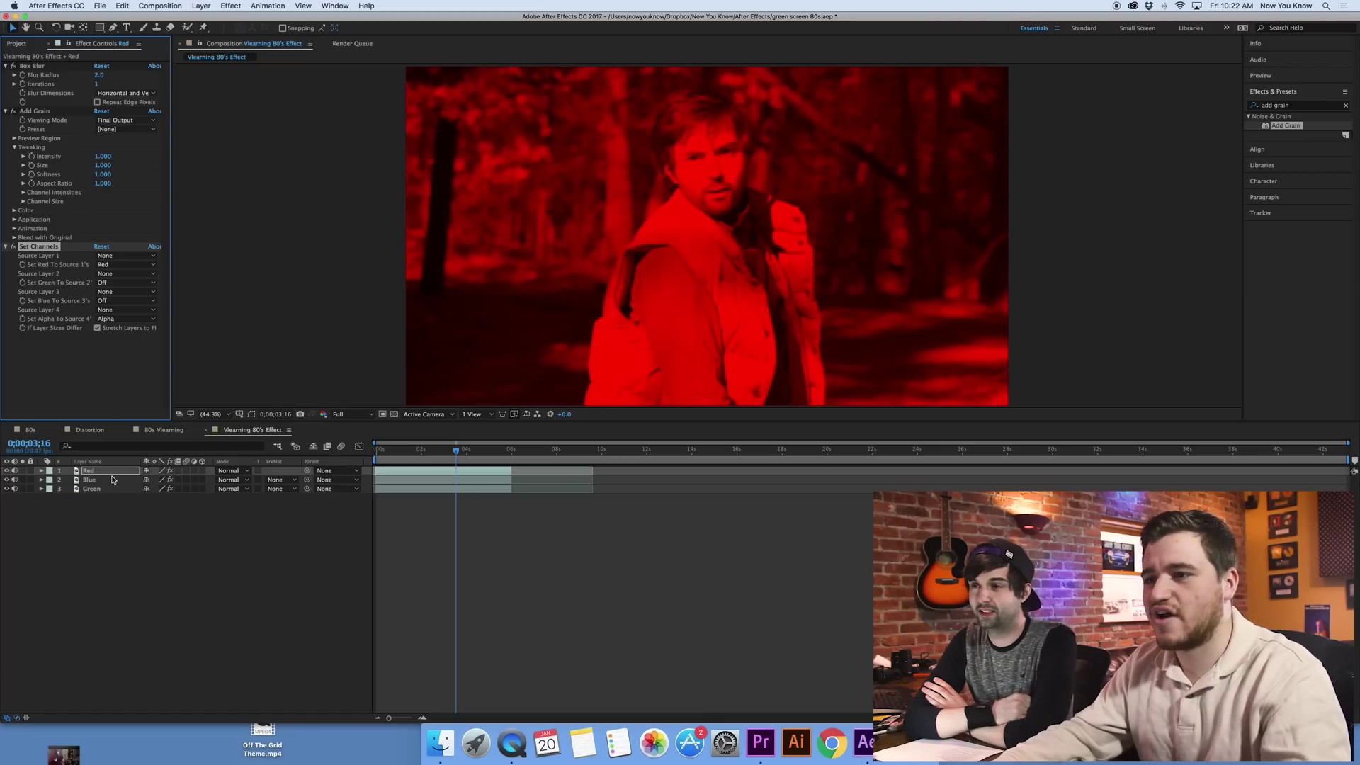
Hide the Red layer and turn the Blue layer's red and green sources Off
{"action": "left_click", "coordinate": [85, 480]}
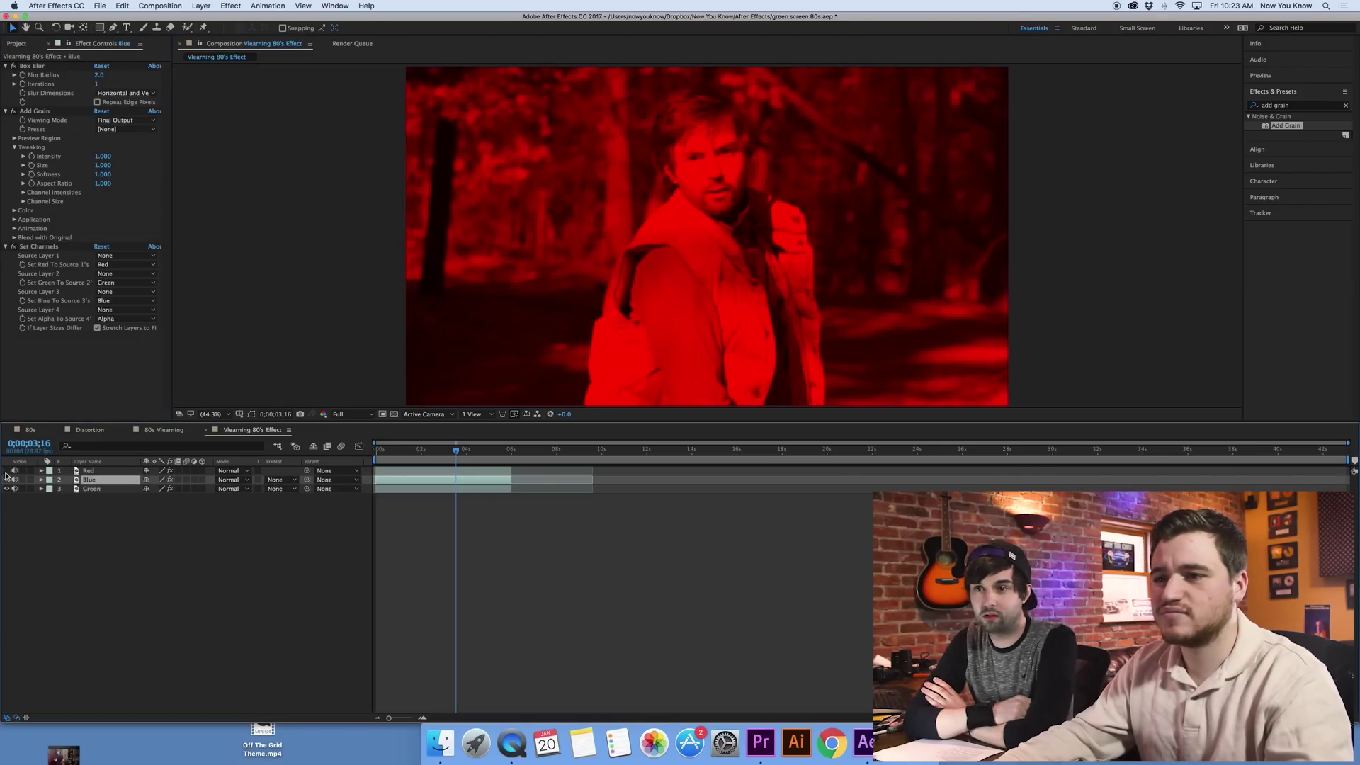
{"action": "left_click", "coordinate": [6, 471]}
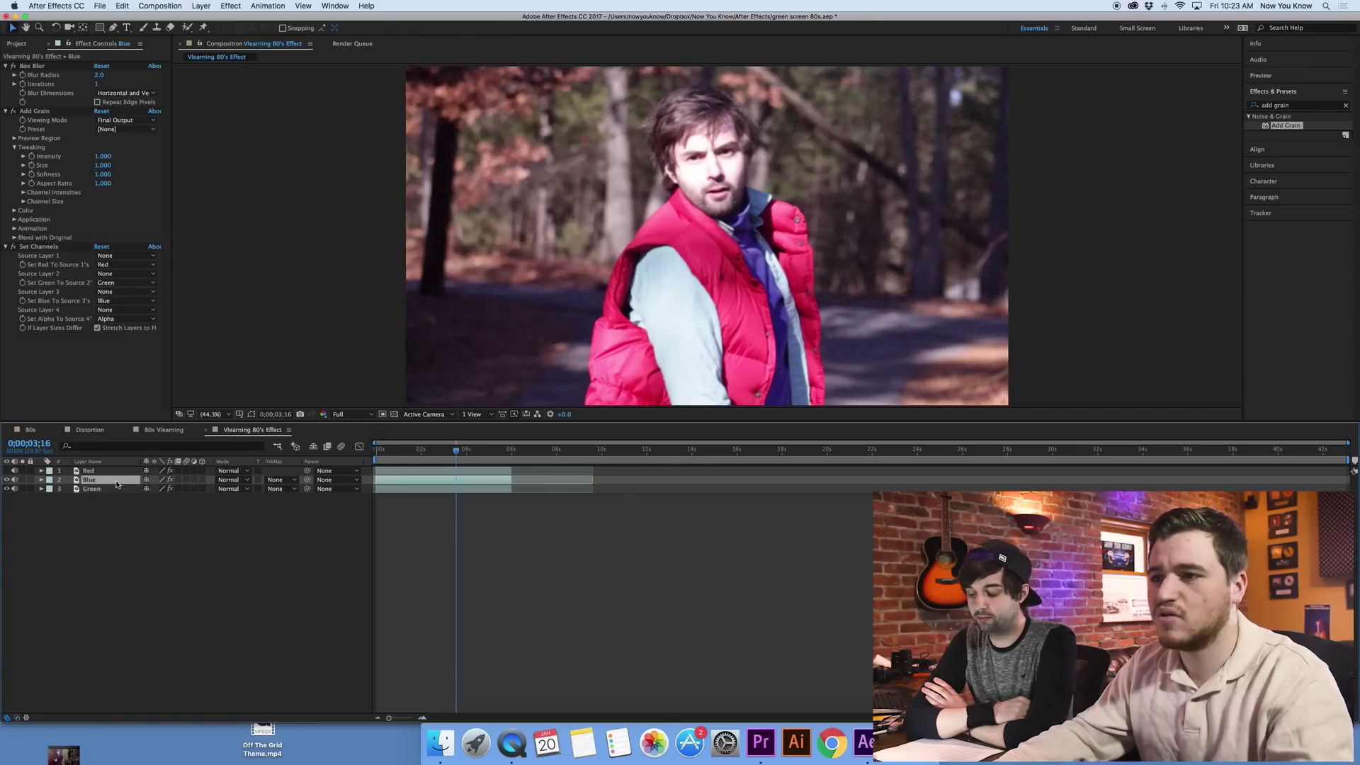
{"action": "left_click", "coordinate": [114, 267]}
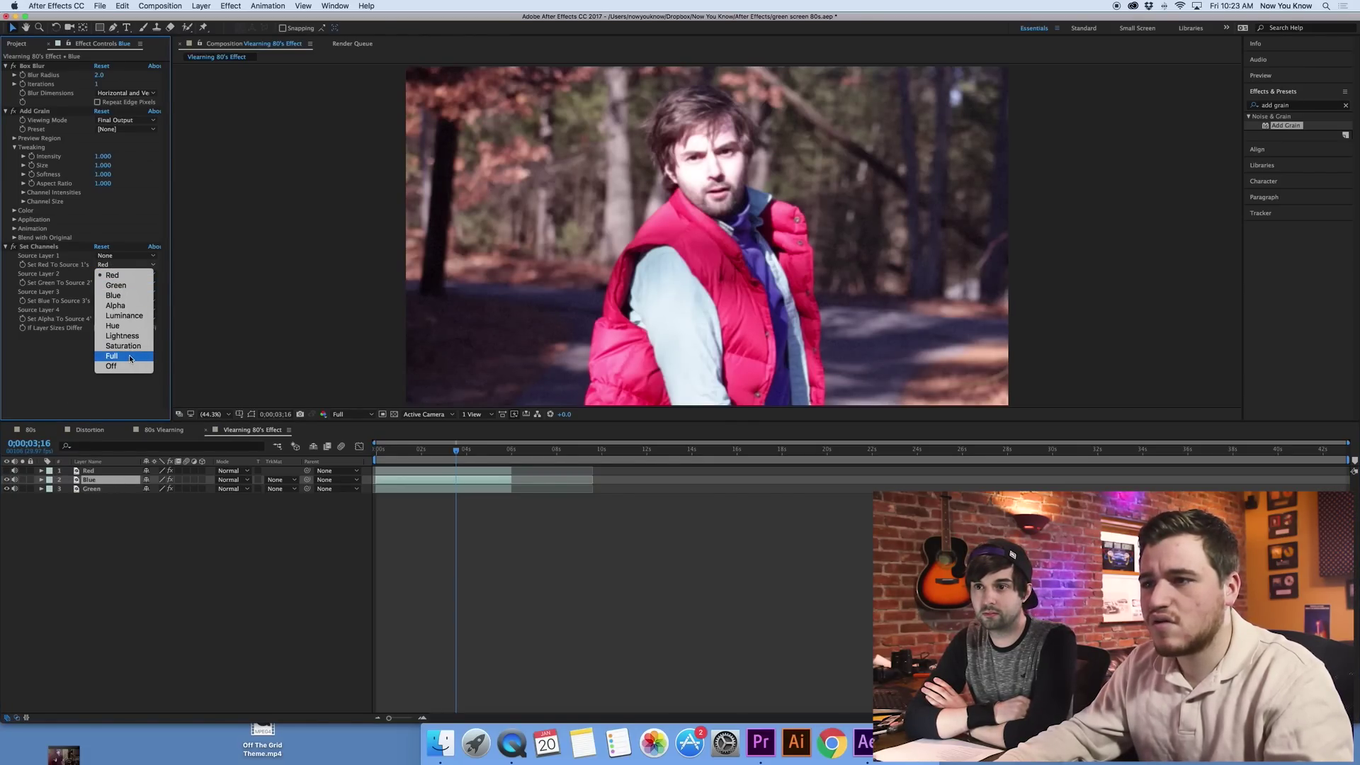
{"action": "left_click", "coordinate": [122, 366]}
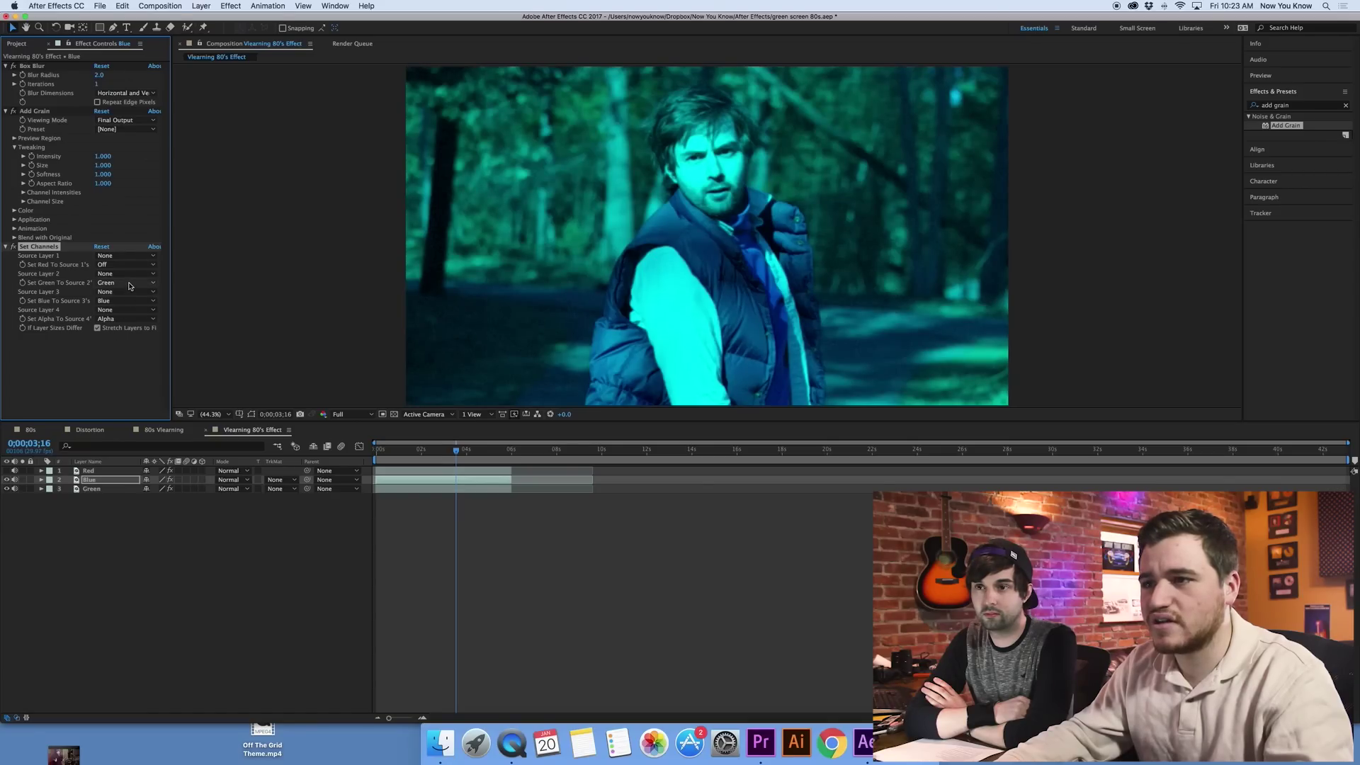
{"action": "left_click", "coordinate": [129, 285]}
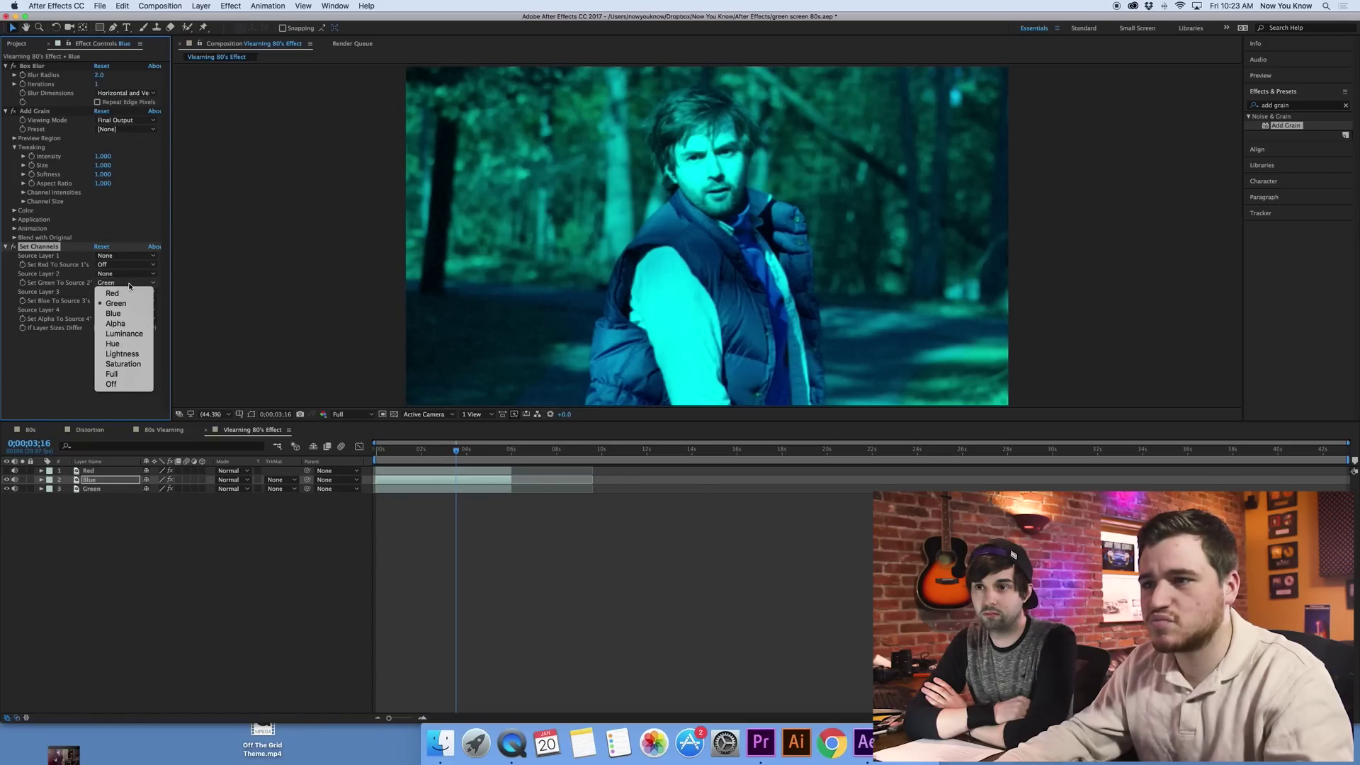
{"action": "left_click", "coordinate": [122, 386]}
{"action": "left_click", "coordinate": [209, 569]}
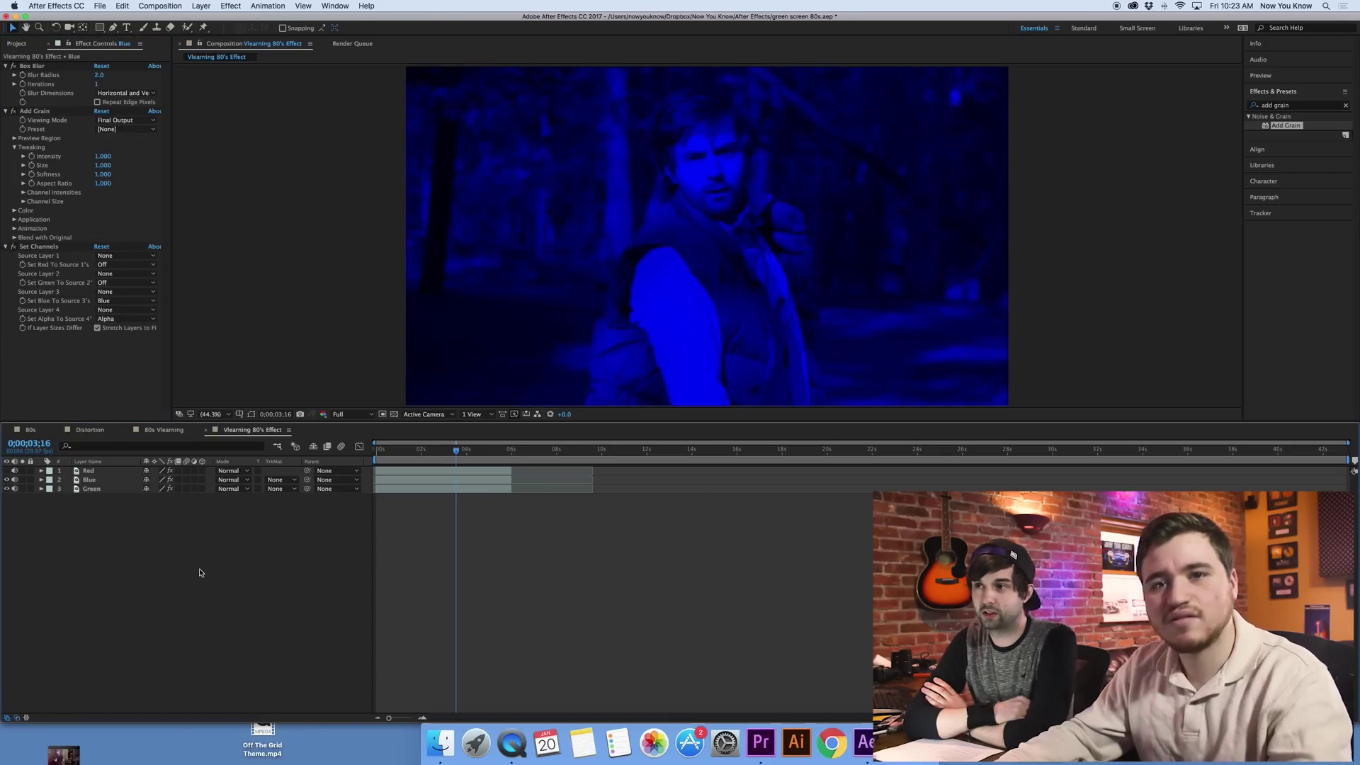
Turn the Green layer's red and blue sources Off, then unhide Blue and Red
{"action": "left_click", "coordinate": [6, 486]}
{"action": "left_click", "coordinate": [135, 489]}
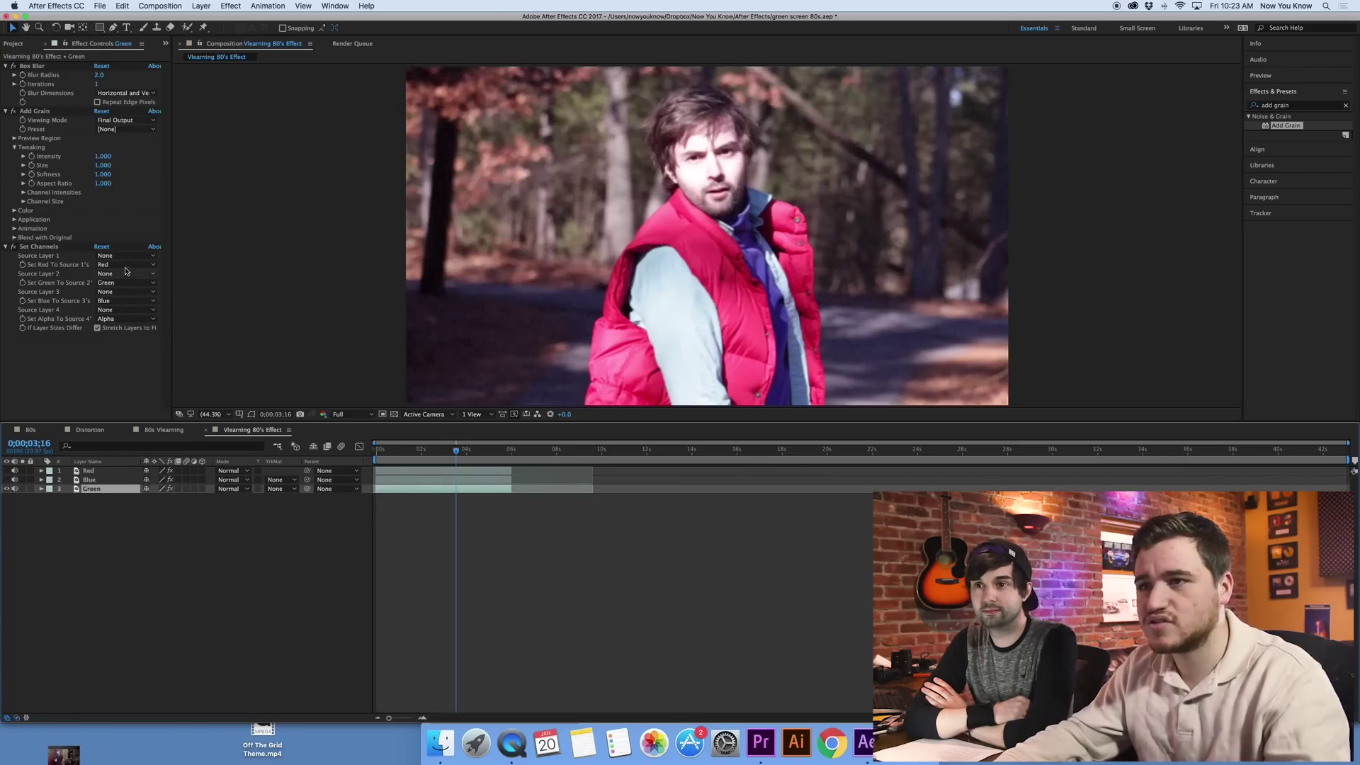
{"action": "left_click", "coordinate": [126, 266]}
{"action": "left_click", "coordinate": [125, 369]}
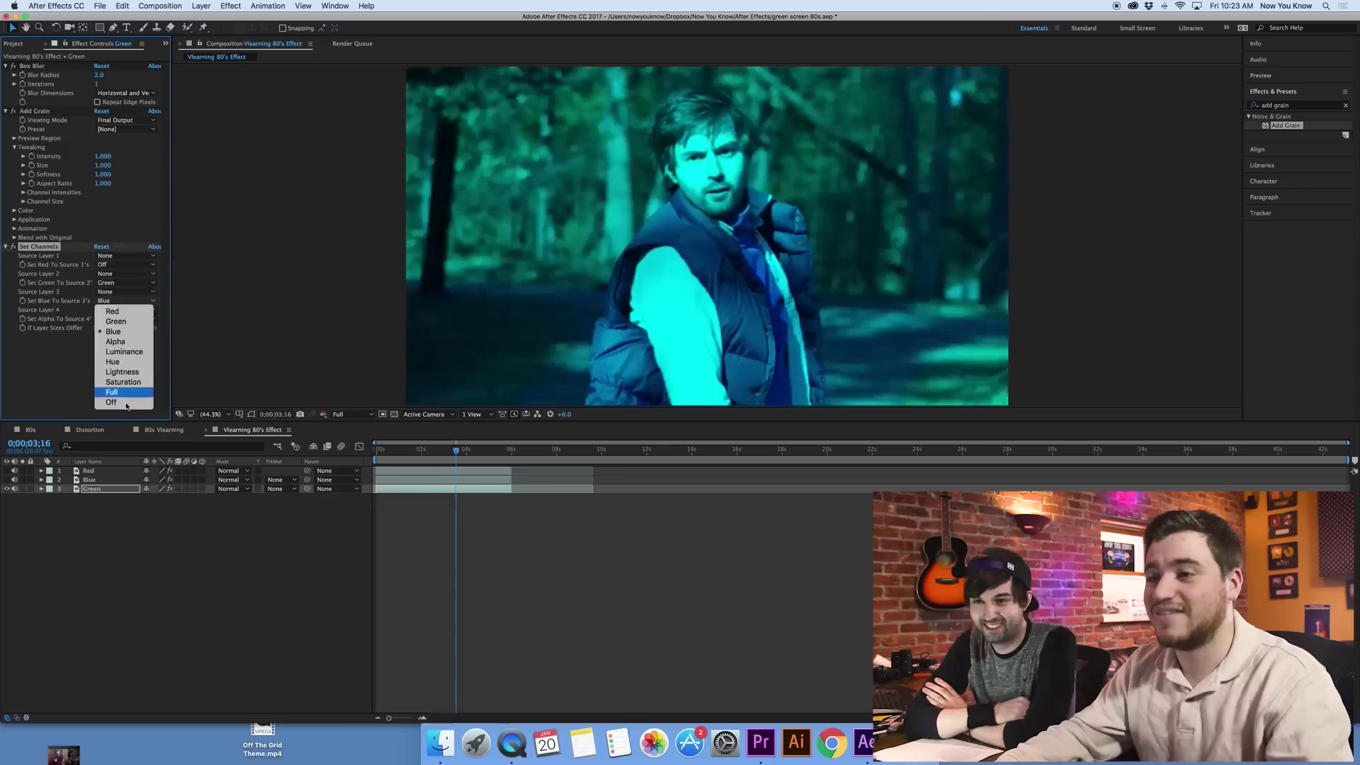
{"action": "left_click", "coordinate": [126, 402]}
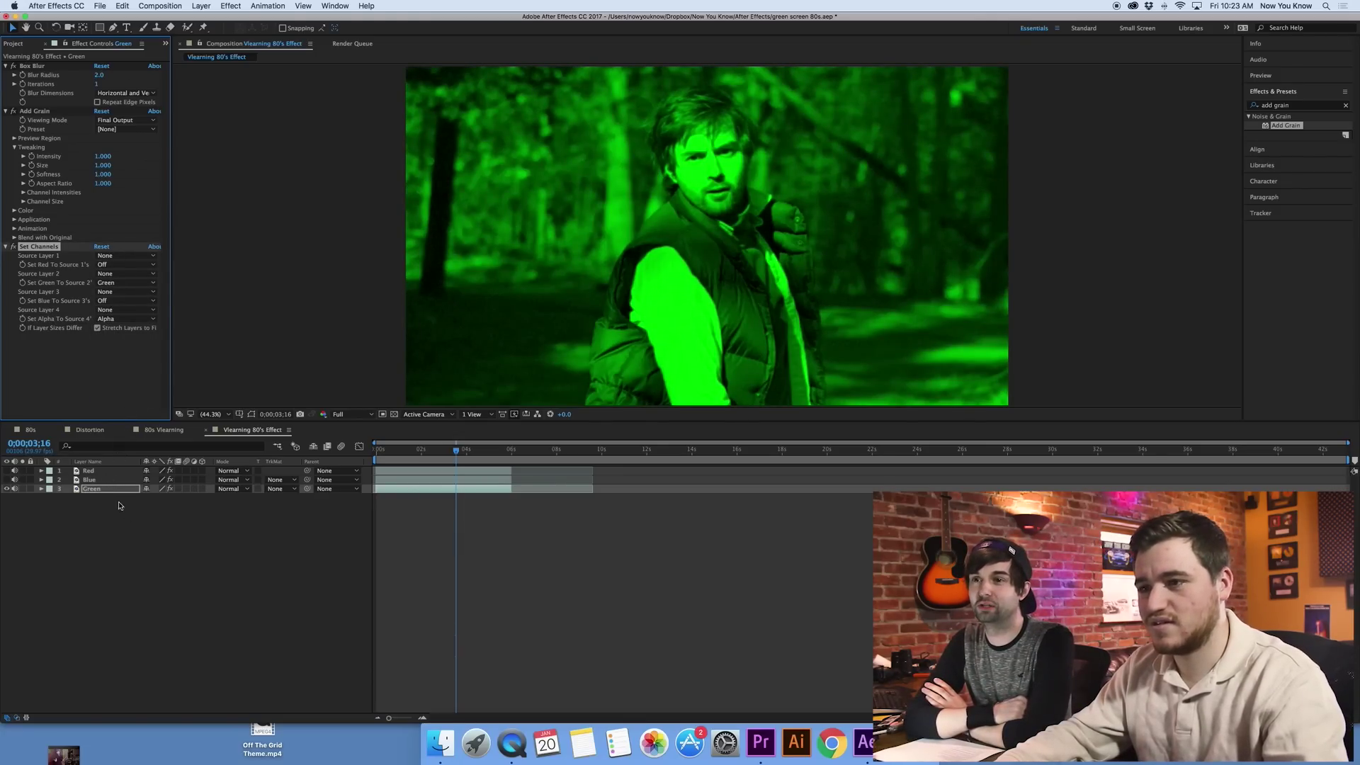
{"action": "left_click", "coordinate": [130, 520]}
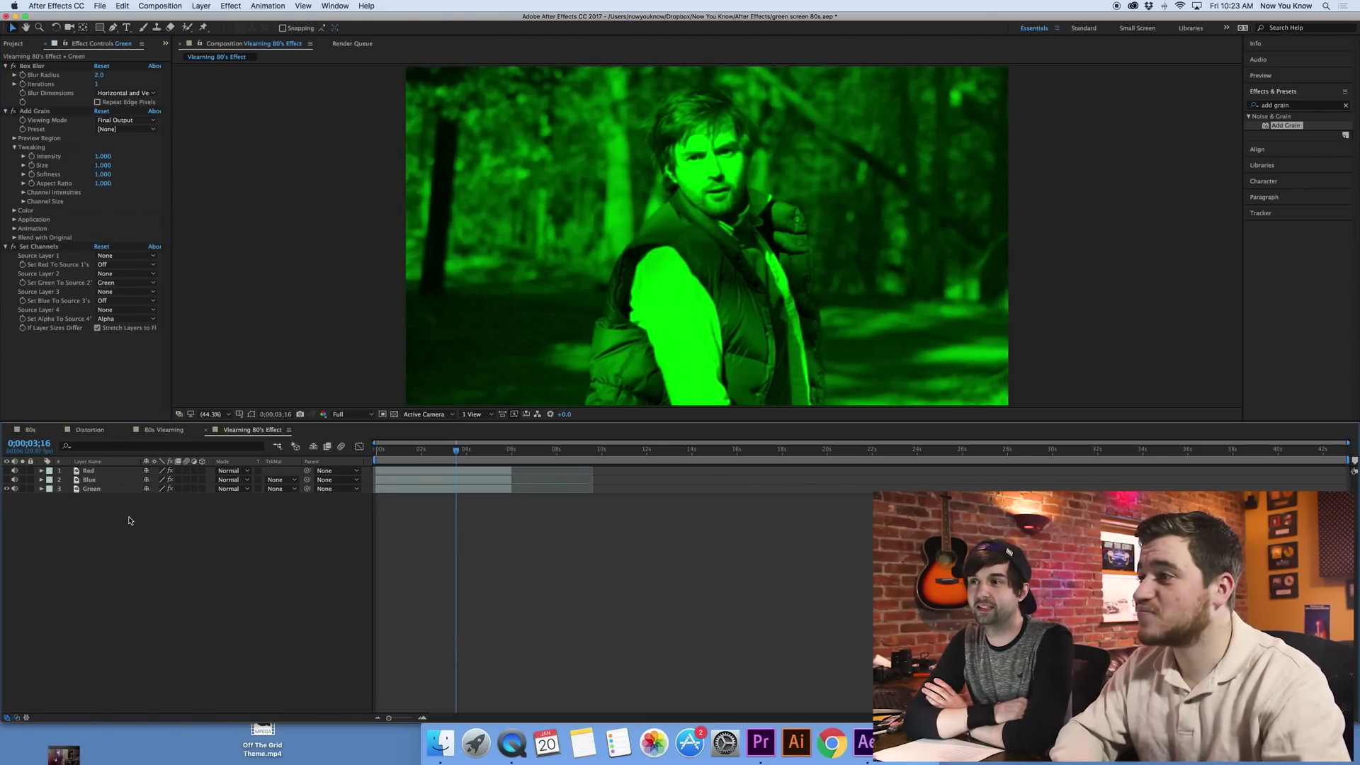
{"action": "left_click", "coordinate": [6, 480]}
{"action": "left_click", "coordinate": [6, 470]}
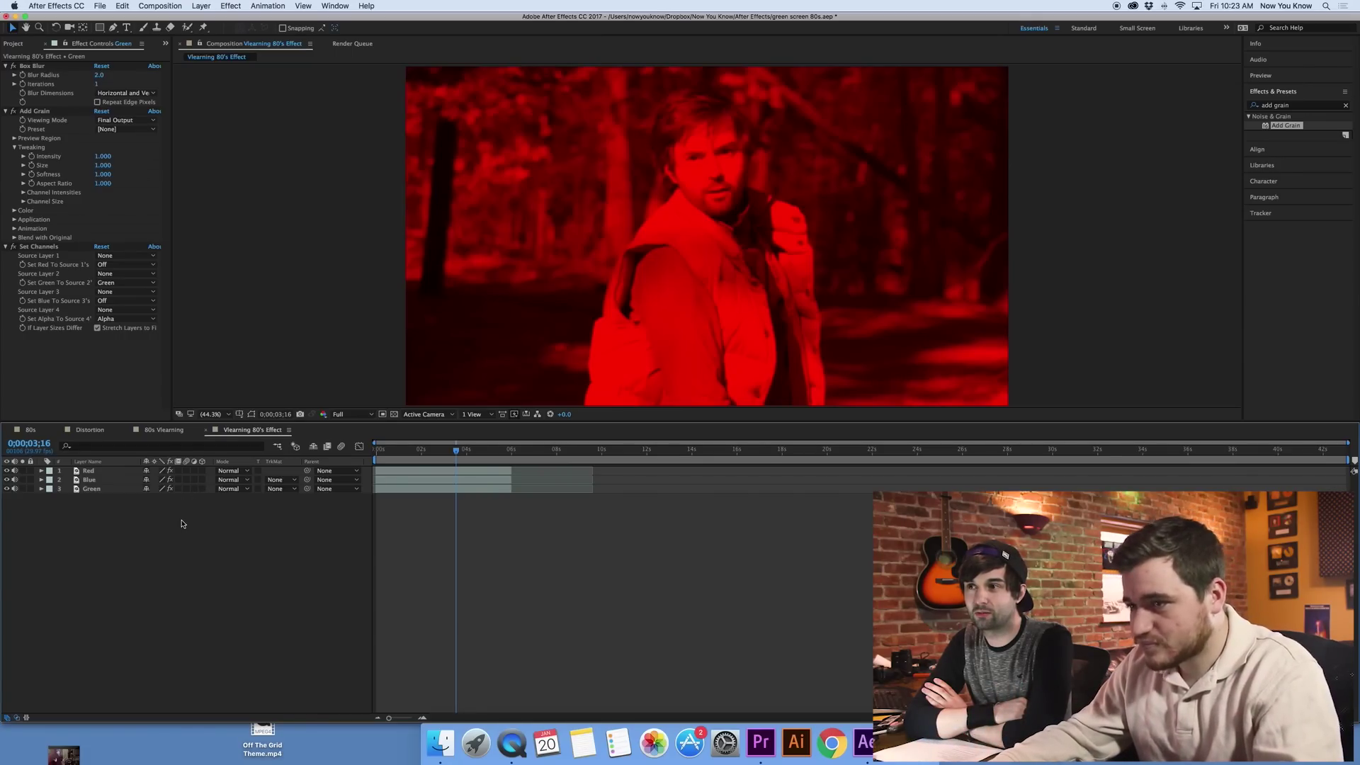
Set the Green and Blue layers' blend modes to Add
{"action": "left_click", "coordinate": [244, 491]}
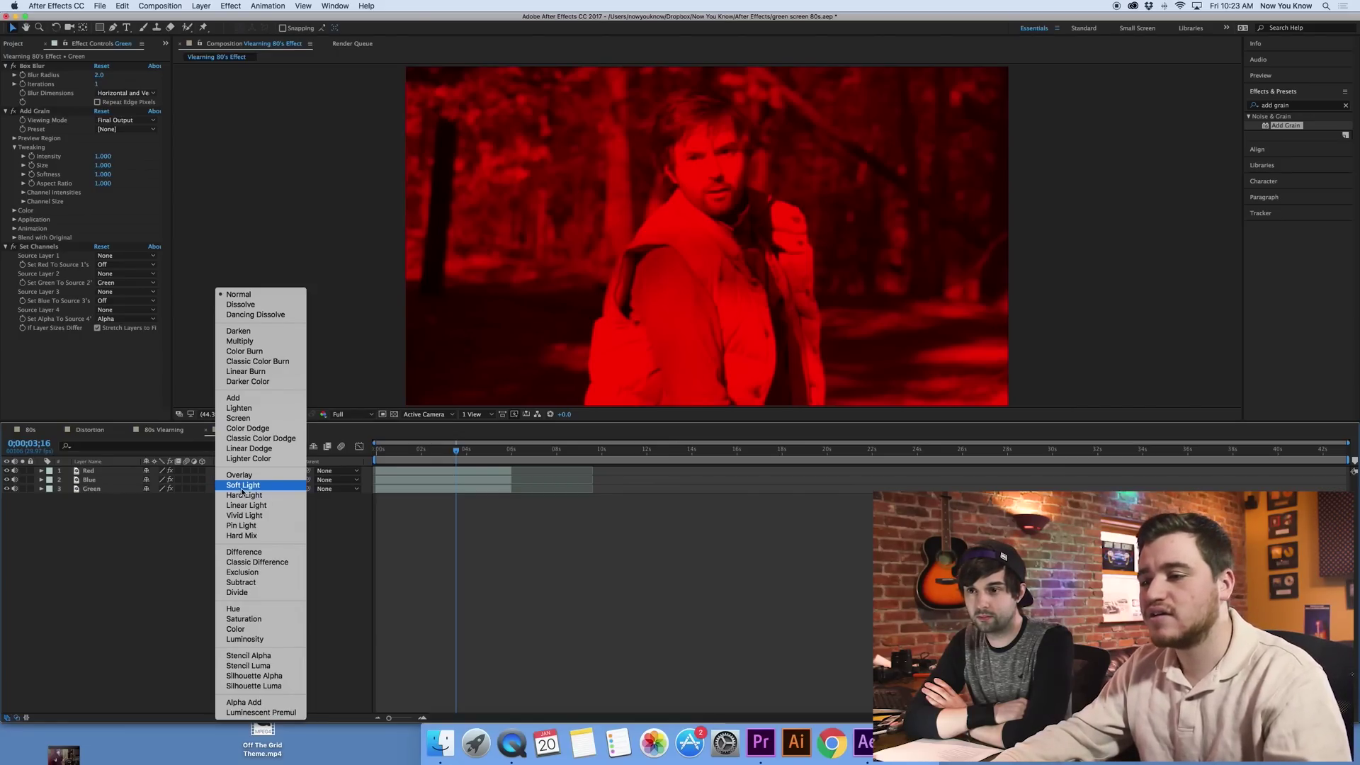
{"action": "left_click", "coordinate": [253, 399]}
{"action": "left_click", "coordinate": [241, 489]}
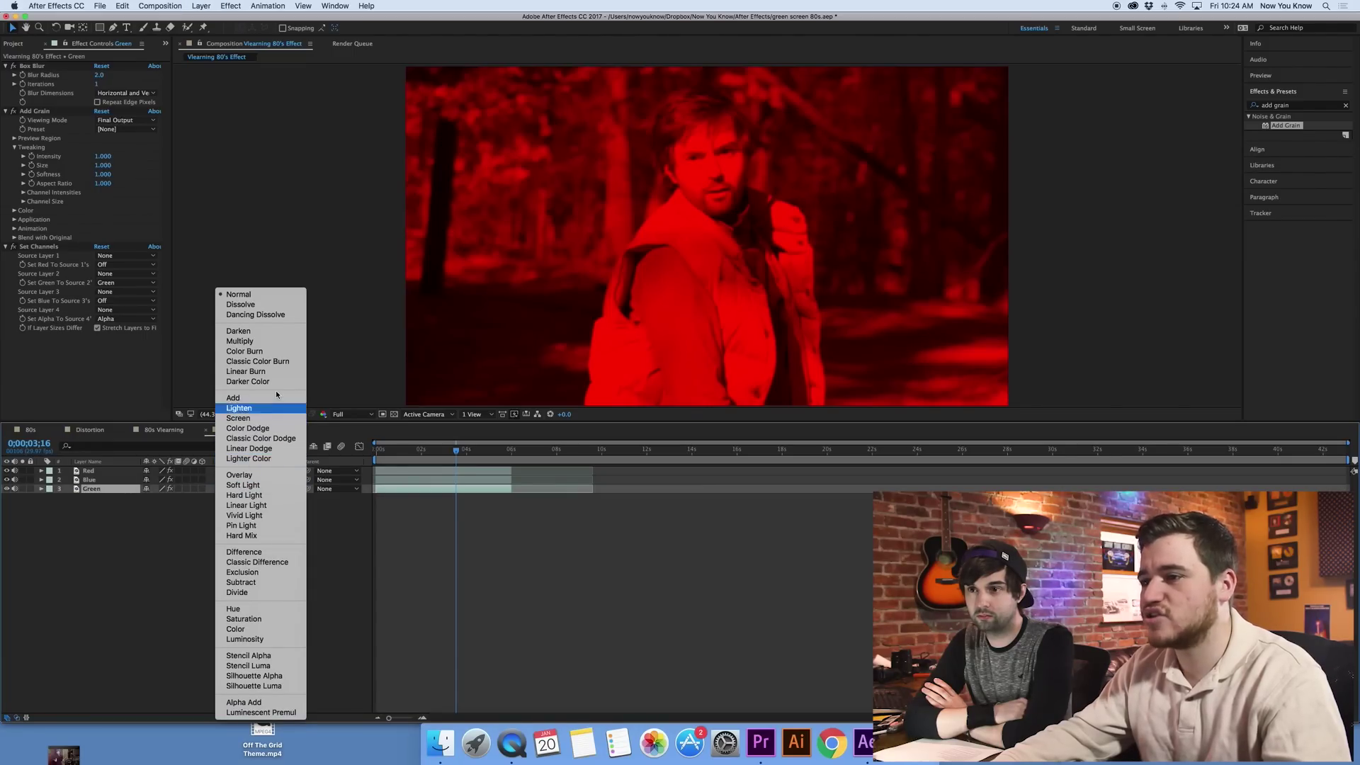
{"action": "left_click", "coordinate": [255, 398]}
{"action": "left_click", "coordinate": [241, 479]}
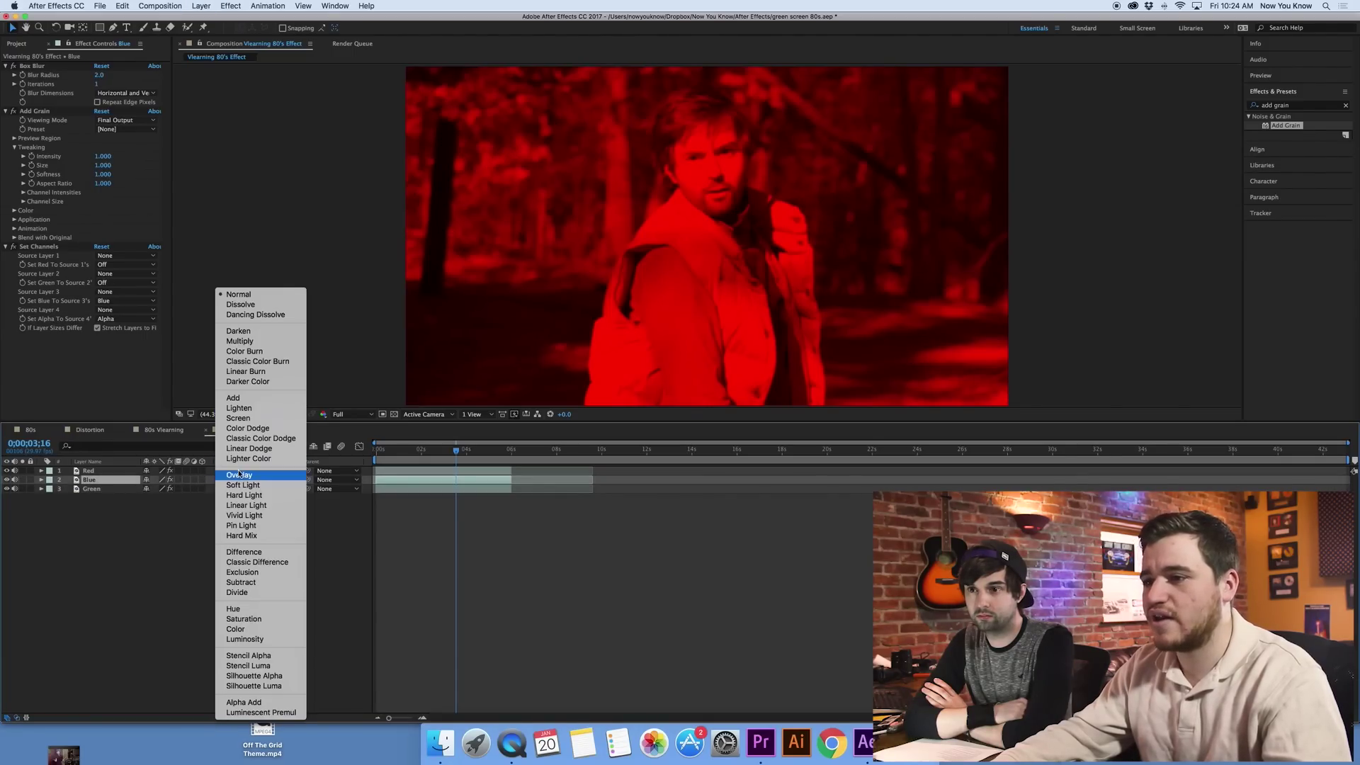
{"action": "left_click", "coordinate": [256, 399]}
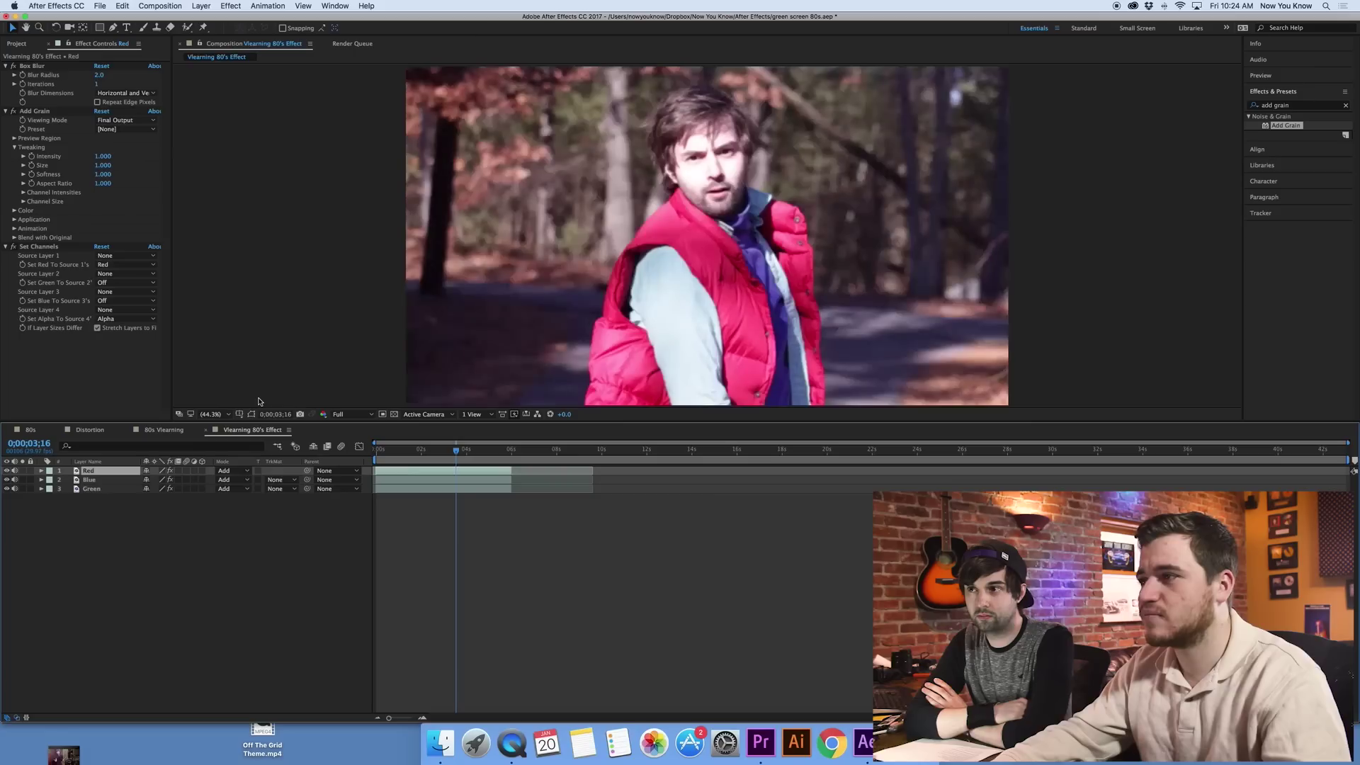
{"action": "left_click", "coordinate": [289, 533]}
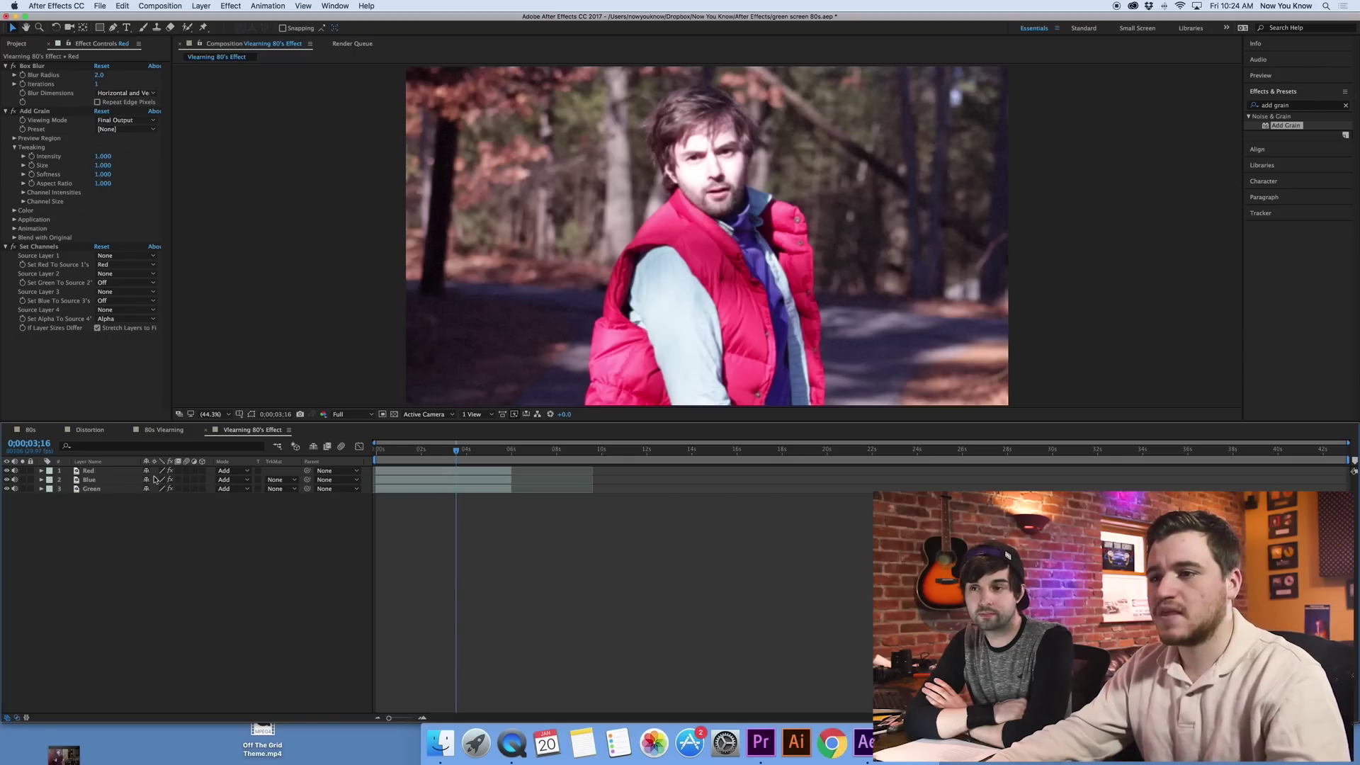
Reveal Position on all three layers and set the Red layer's Position to 1293, 720
{"action": "left_click_drag", "start_coordinate": [111, 518], "coordinate": [106, 477]}
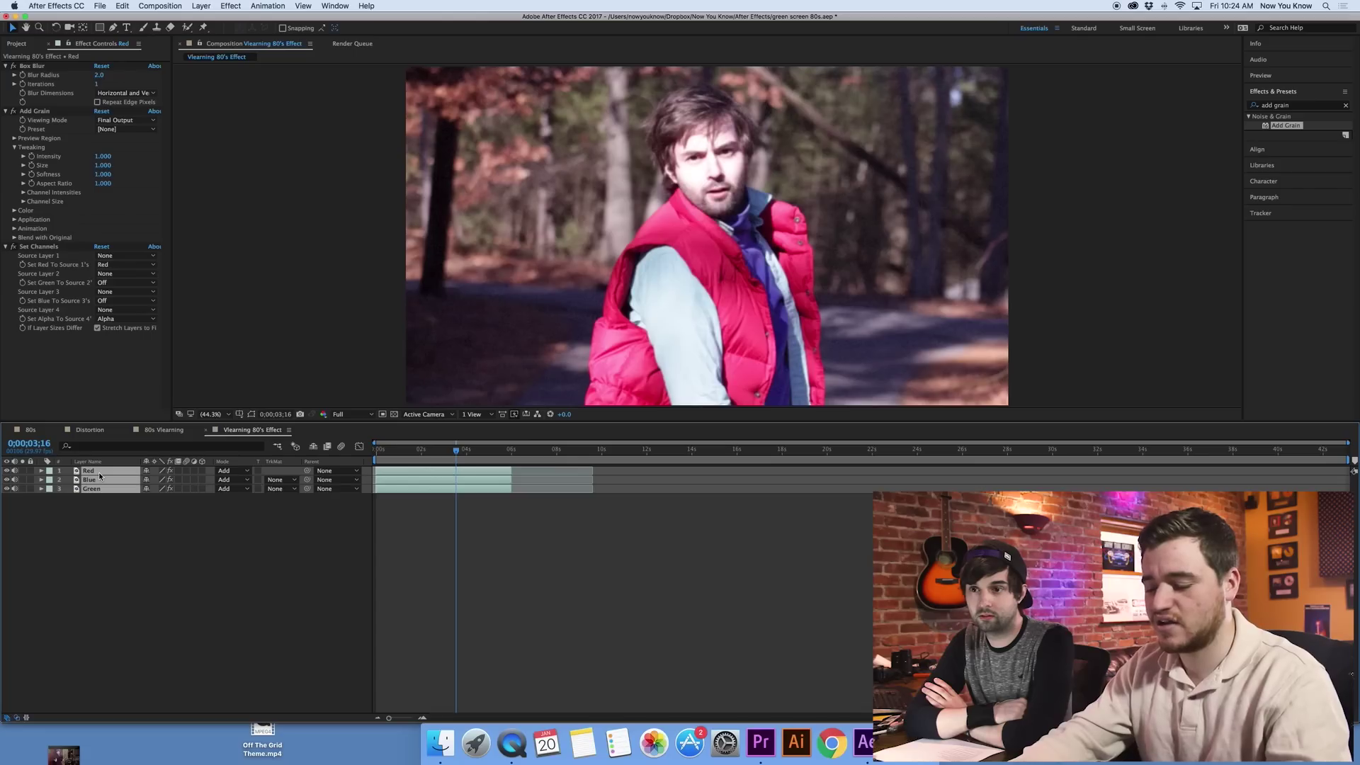
{"action": "key", "text": "p"}
{"action": "left_click", "coordinate": [167, 600]}
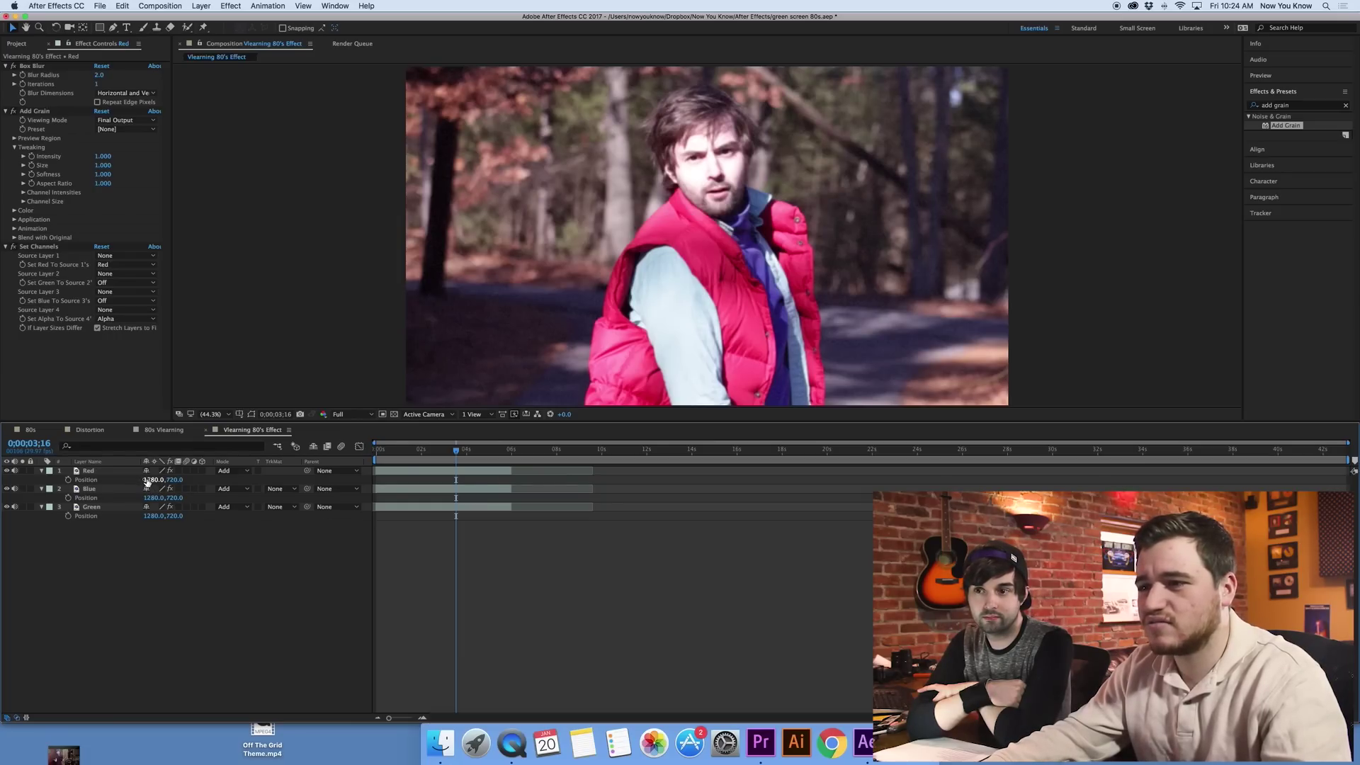
{"action": "left_click_drag", "start_coordinate": [146, 479], "coordinate": [656, 516]}
{"action": "key", "text": "super+z"}
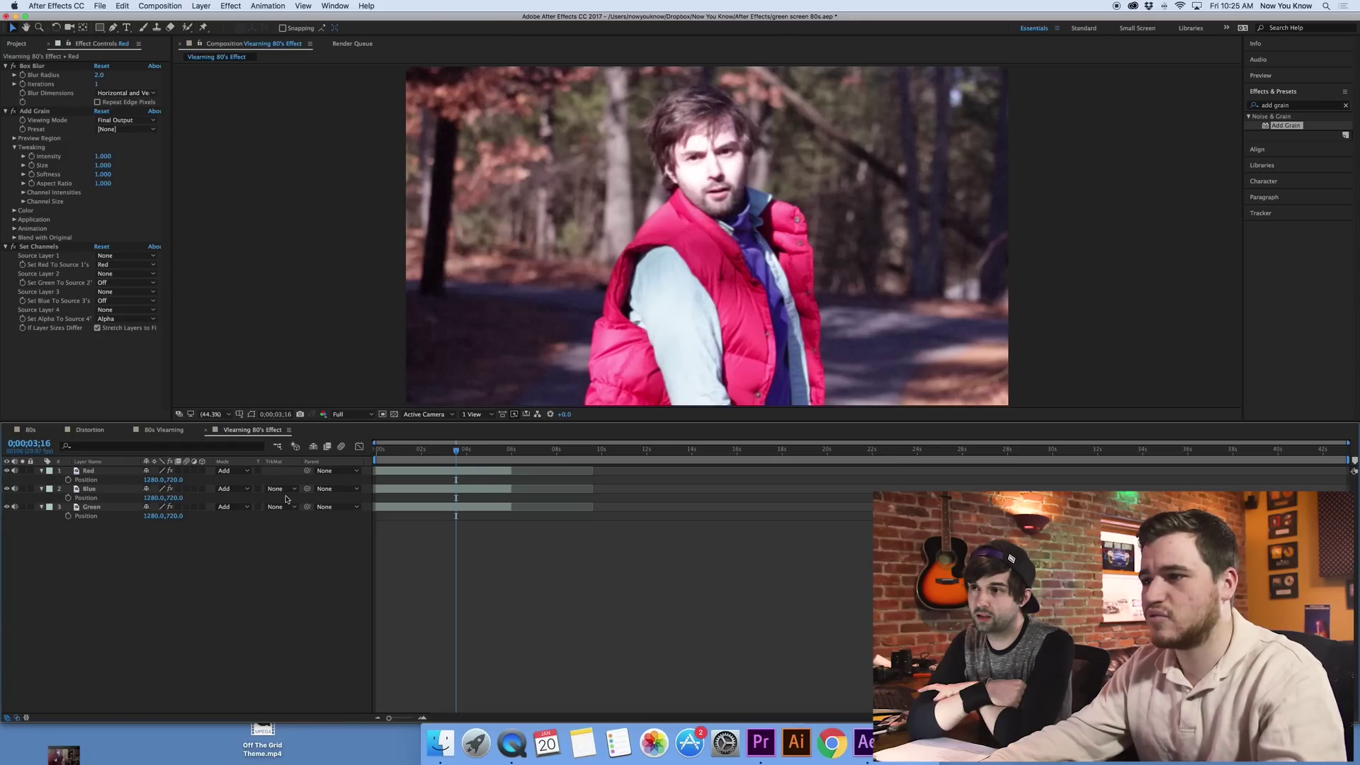
{"action": "left_click_drag", "start_coordinate": [150, 480], "coordinate": [161, 479]}
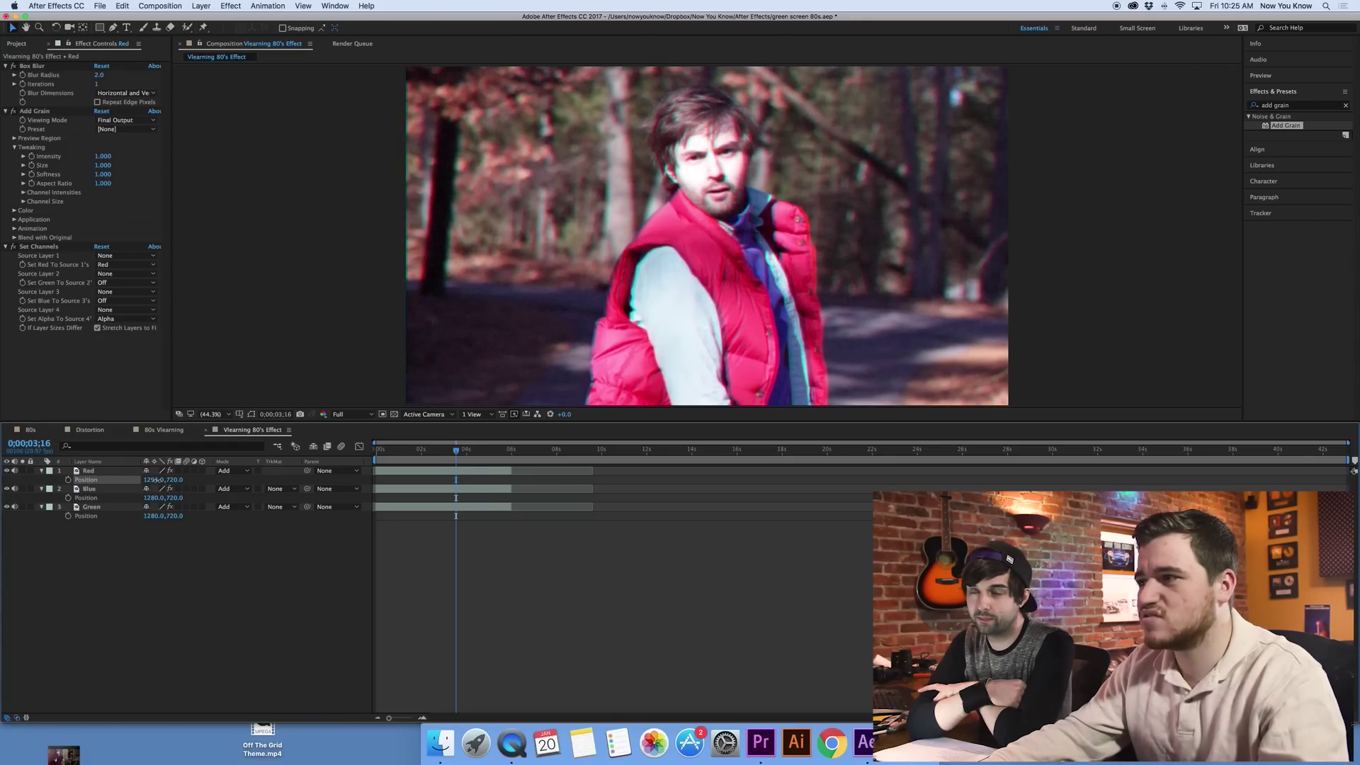
{"action": "left_click_drag", "start_coordinate": [157, 480], "coordinate": [158, 479]}
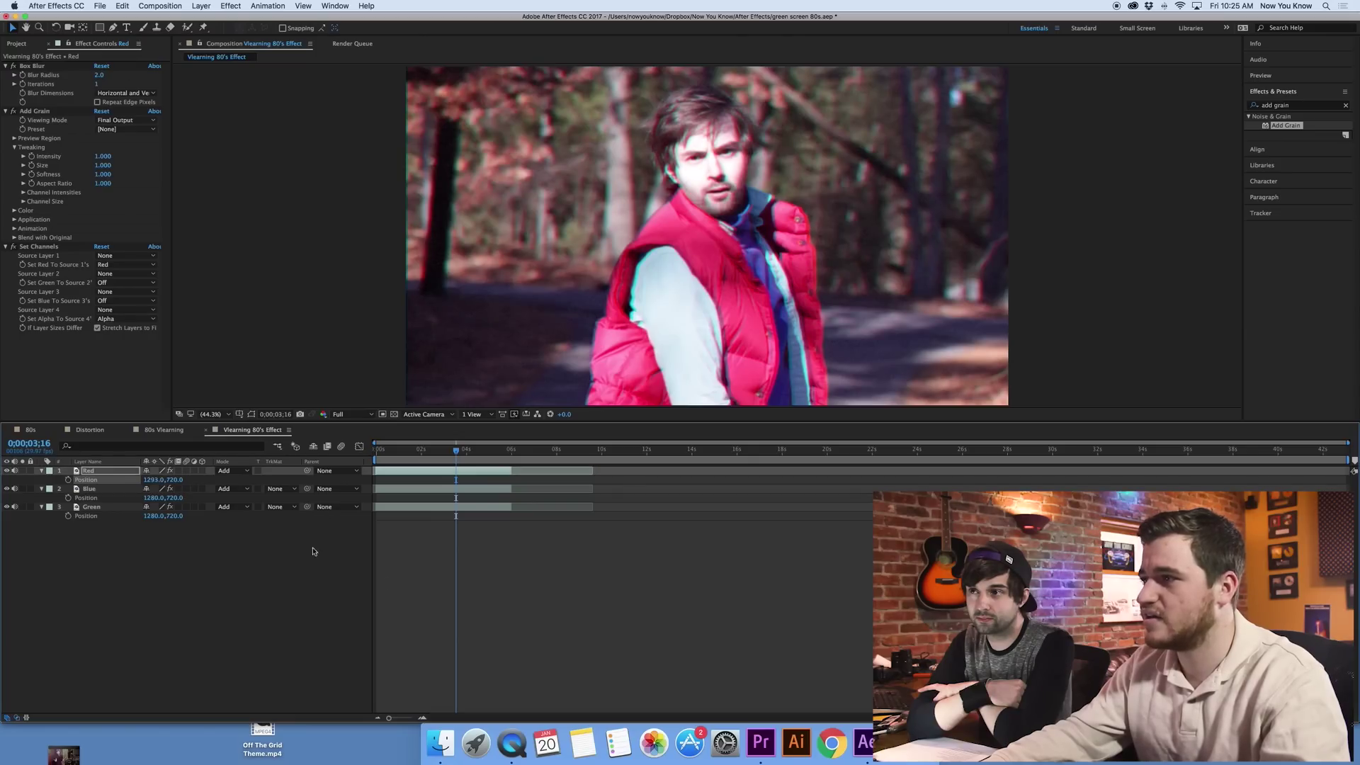
{"action": "left_click", "coordinate": [96, 490]}
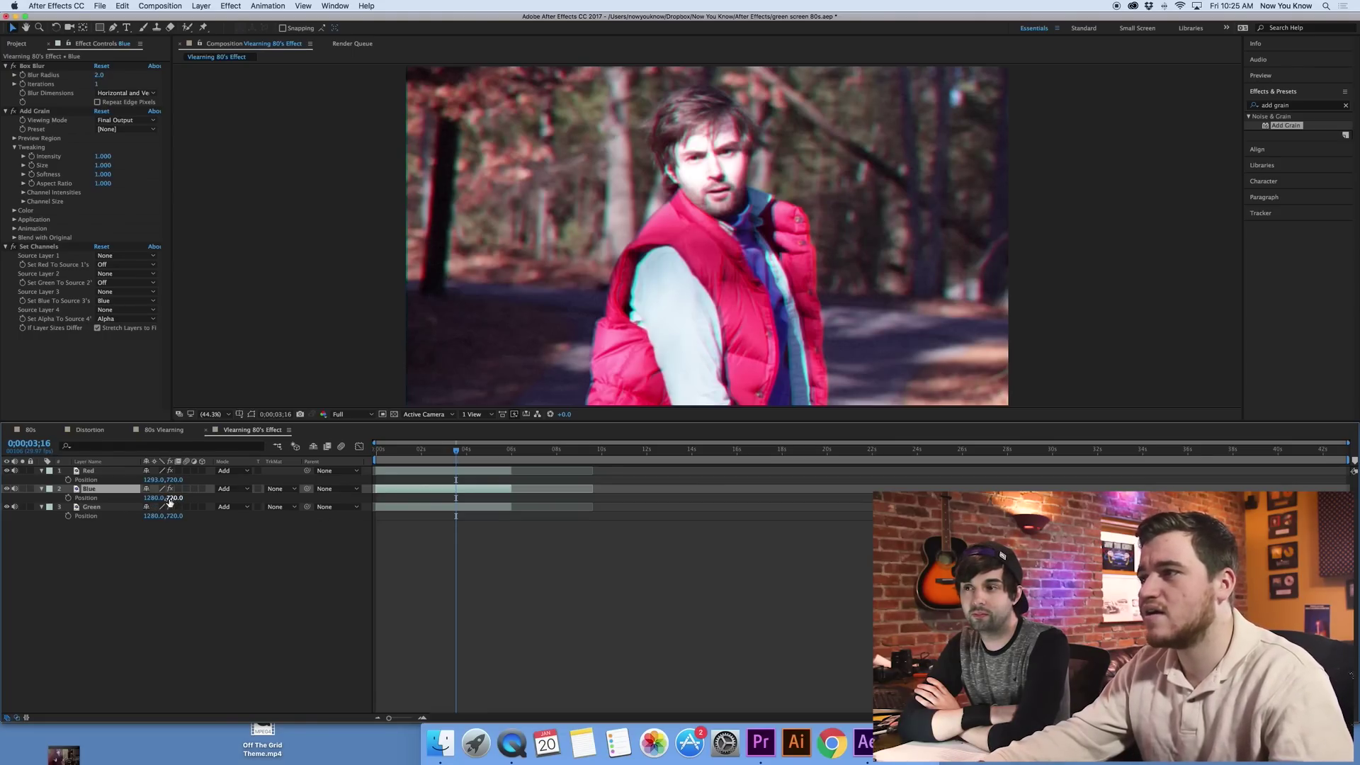
Offset the Blue layer's Position to about 1287, 721
{"action": "left_click", "coordinate": [118, 500]}
{"action": "left_click", "coordinate": [114, 489]}
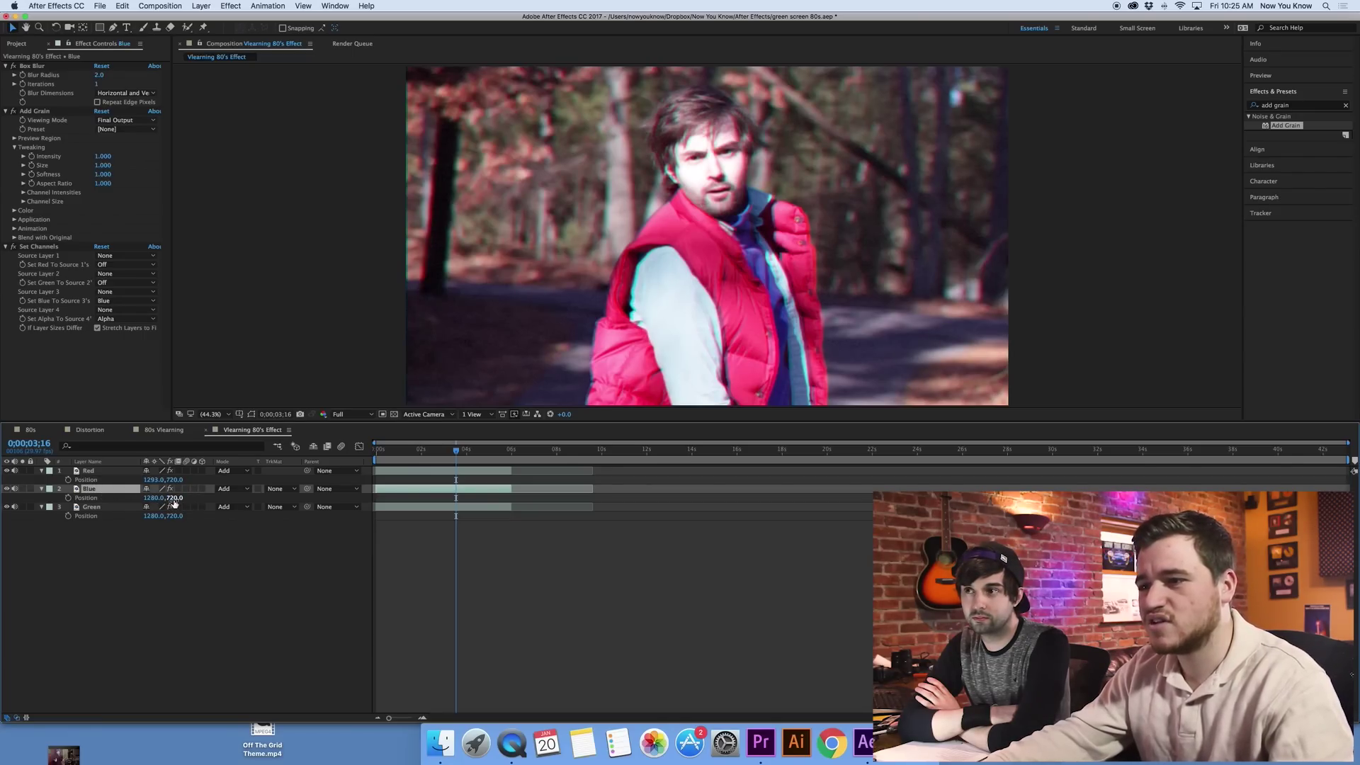
{"action": "left_click_drag", "start_coordinate": [173, 502], "coordinate": [167, 499]}
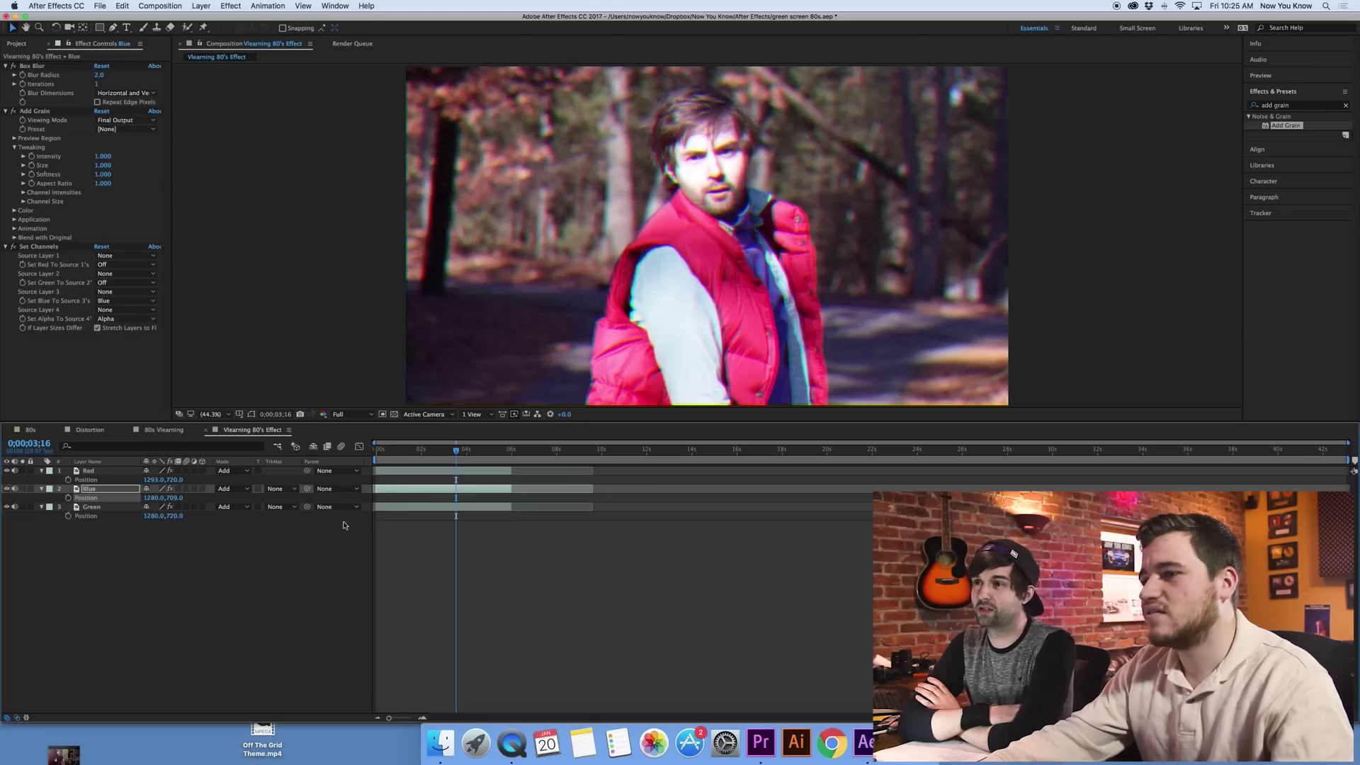
{"action": "left_click", "coordinate": [267, 567]}
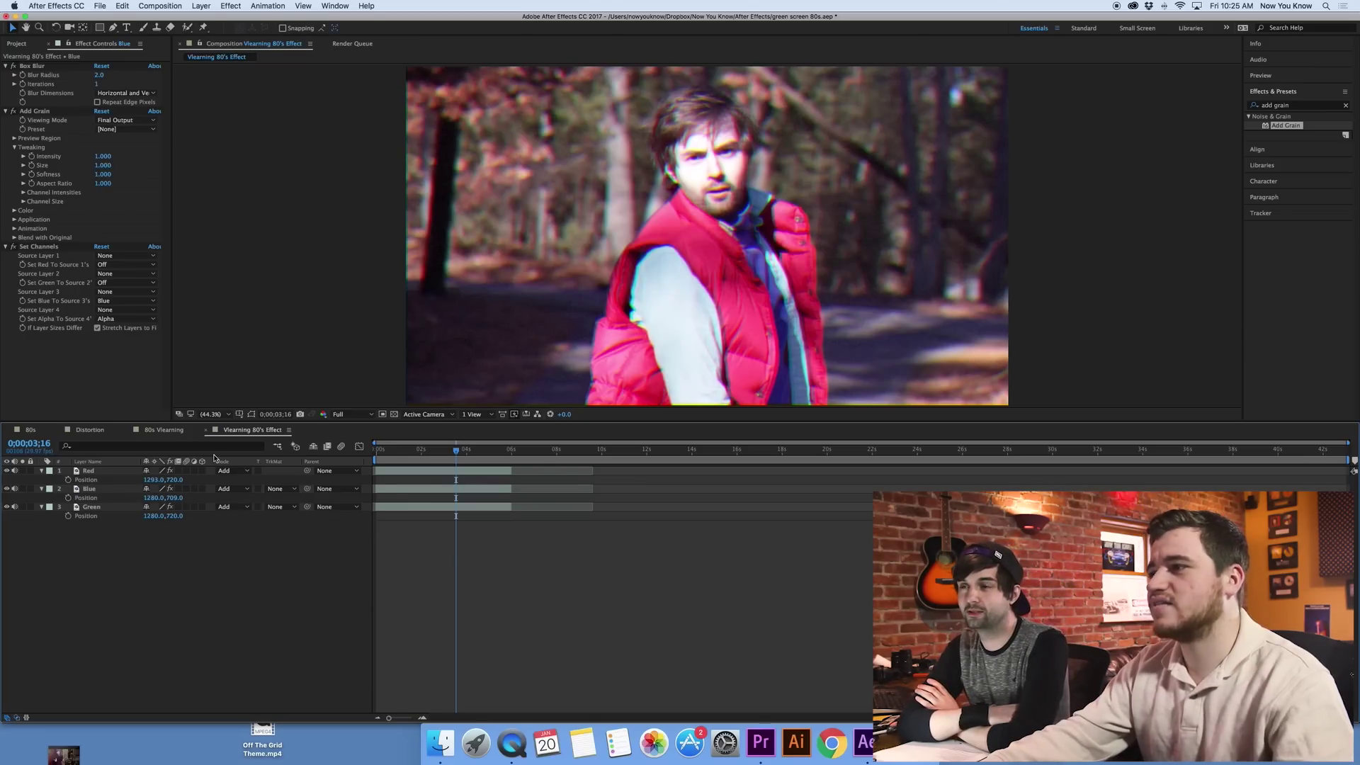
{"action": "left_click_drag", "start_coordinate": [152, 497], "coordinate": [182, 498]}
{"action": "left_click", "coordinate": [119, 540]}
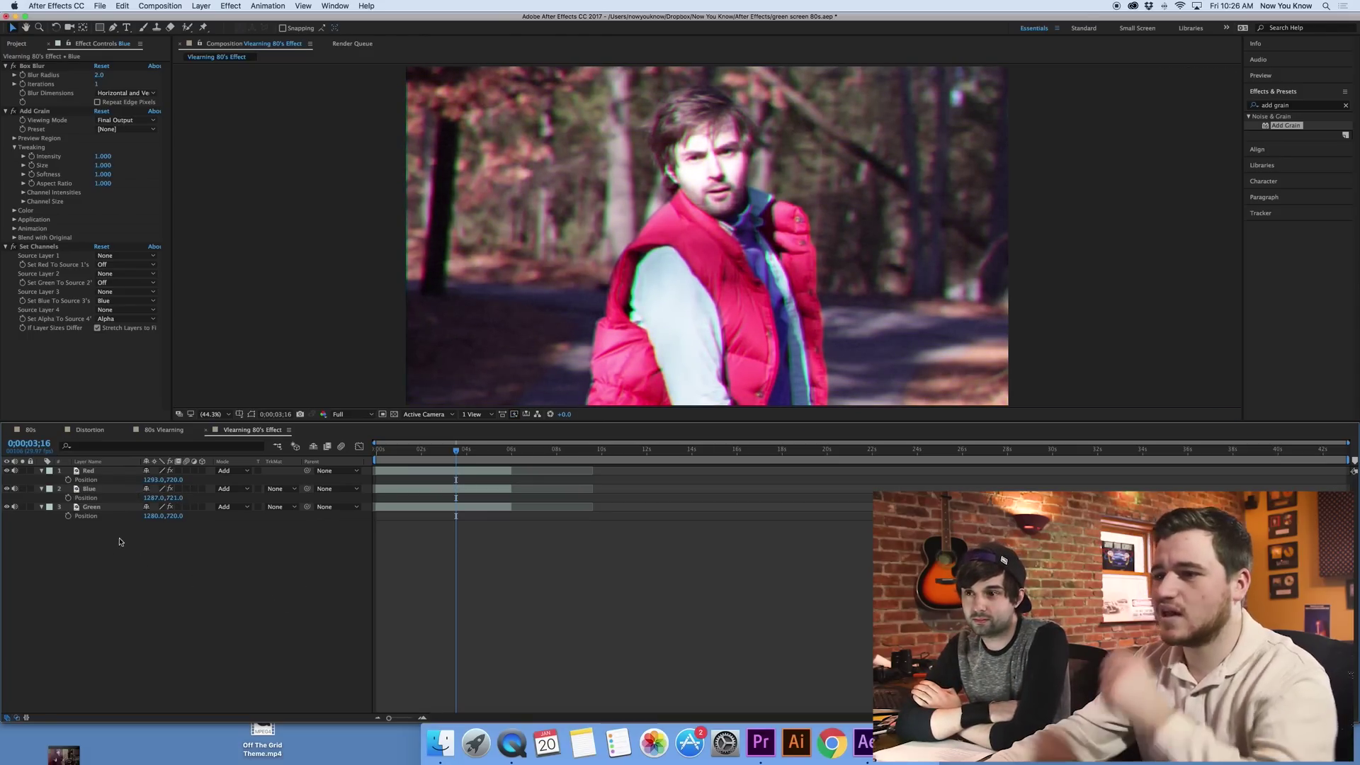
Undo an oversized shift on the Green layer, then nudge its X Position slightly
{"action": "left_click", "coordinate": [92, 507]}
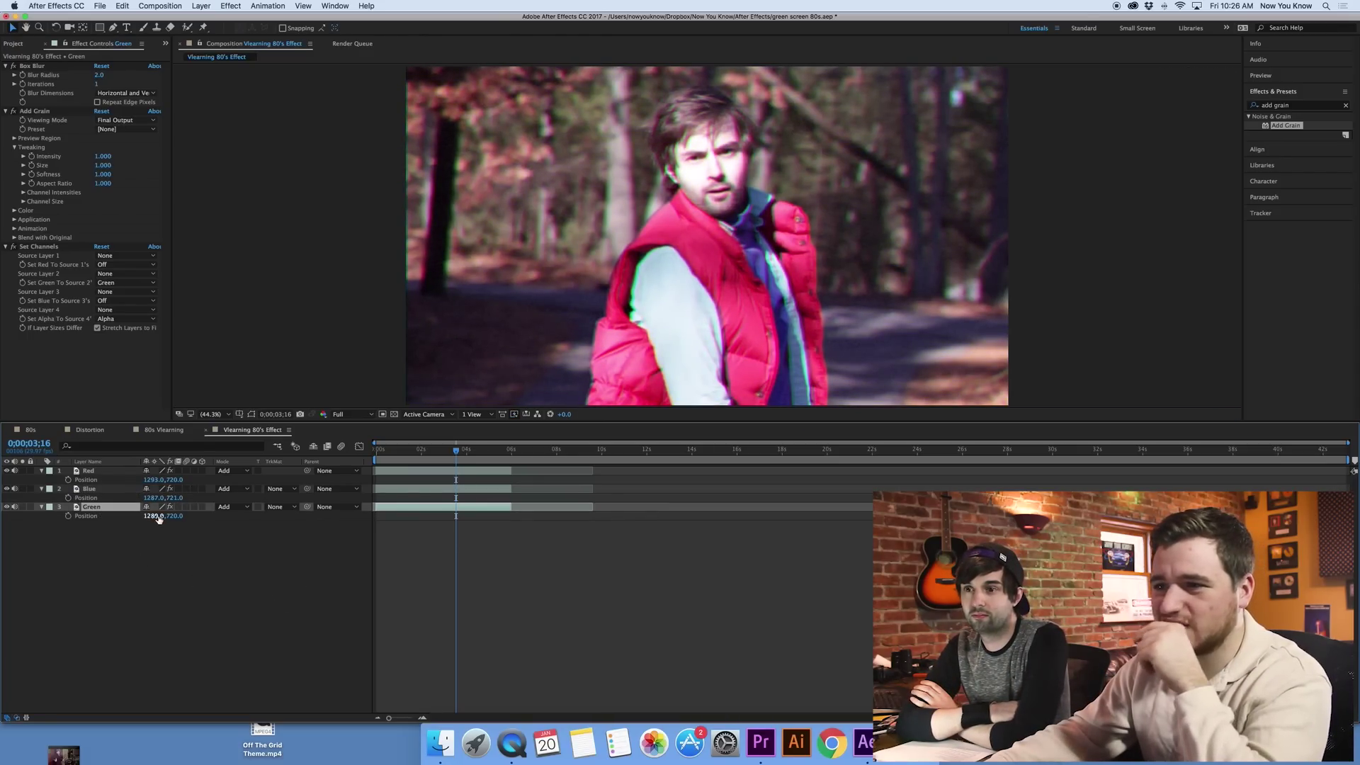
{"action": "left_click_drag", "start_coordinate": [155, 516], "coordinate": [194, 517]}
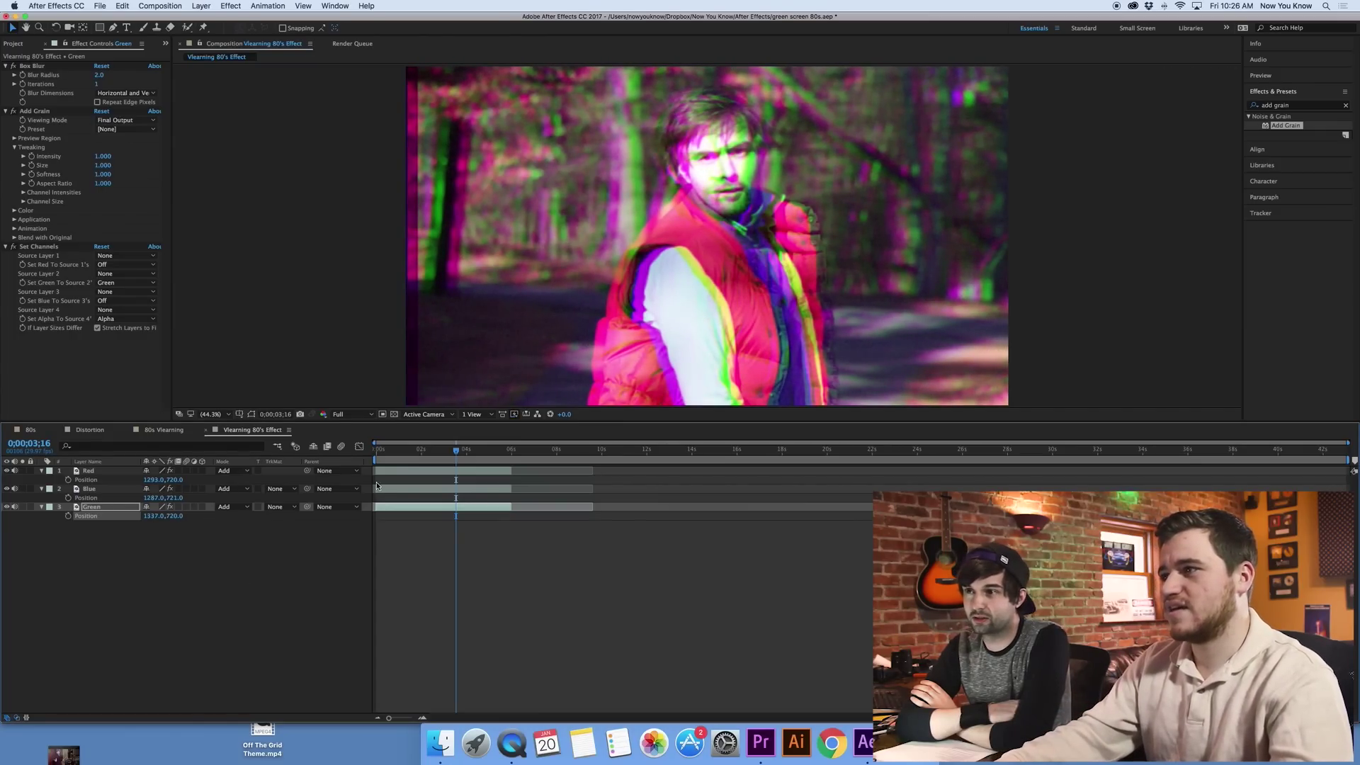
{"action": "key", "text": "super+z"}
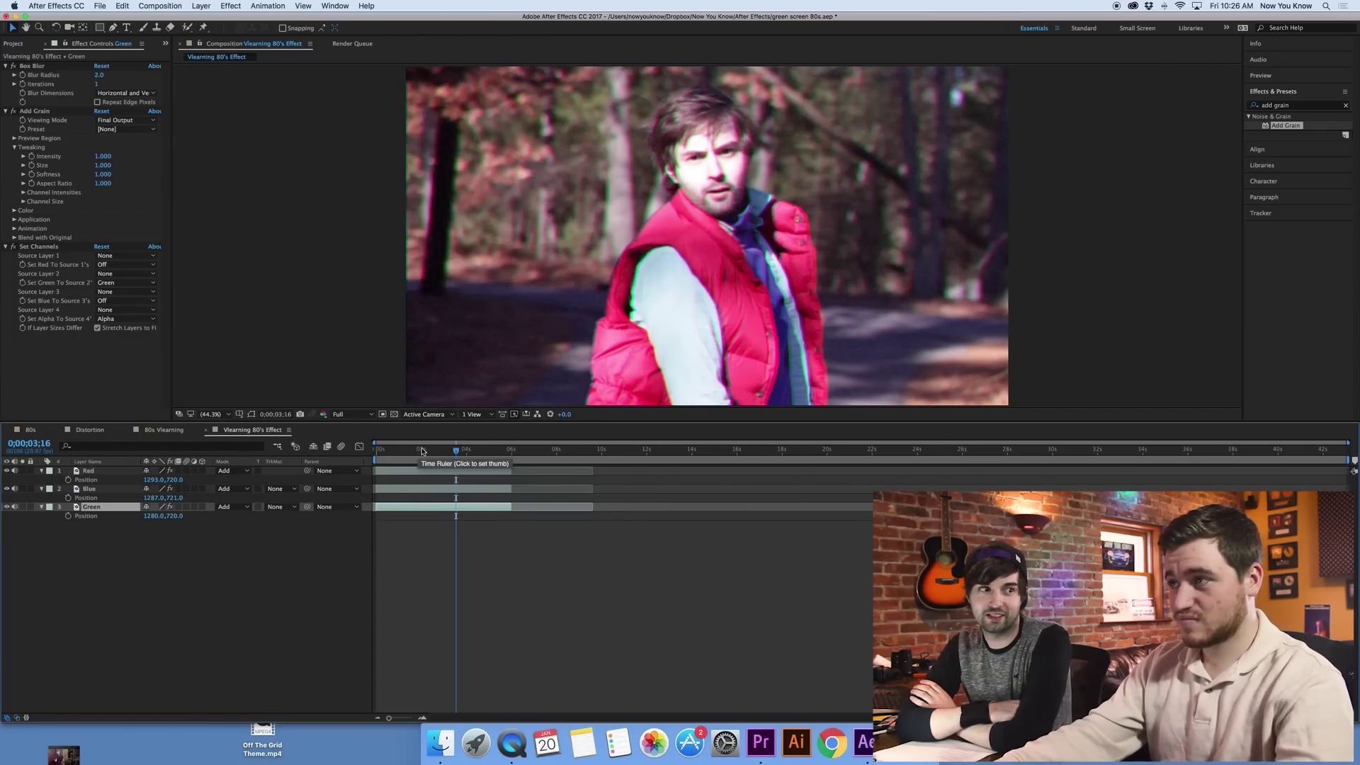
{"action": "mouse_move", "coordinate": [162, 516]}
{"action": "left_mouse_down"}
{"action": "mouse_move", "coordinate": [174, 516]}
{"action": "mouse_move", "coordinate": [157, 518]}
{"action": "mouse_move", "coordinate": [166, 530]}
{"action": "left_mouse_up"}
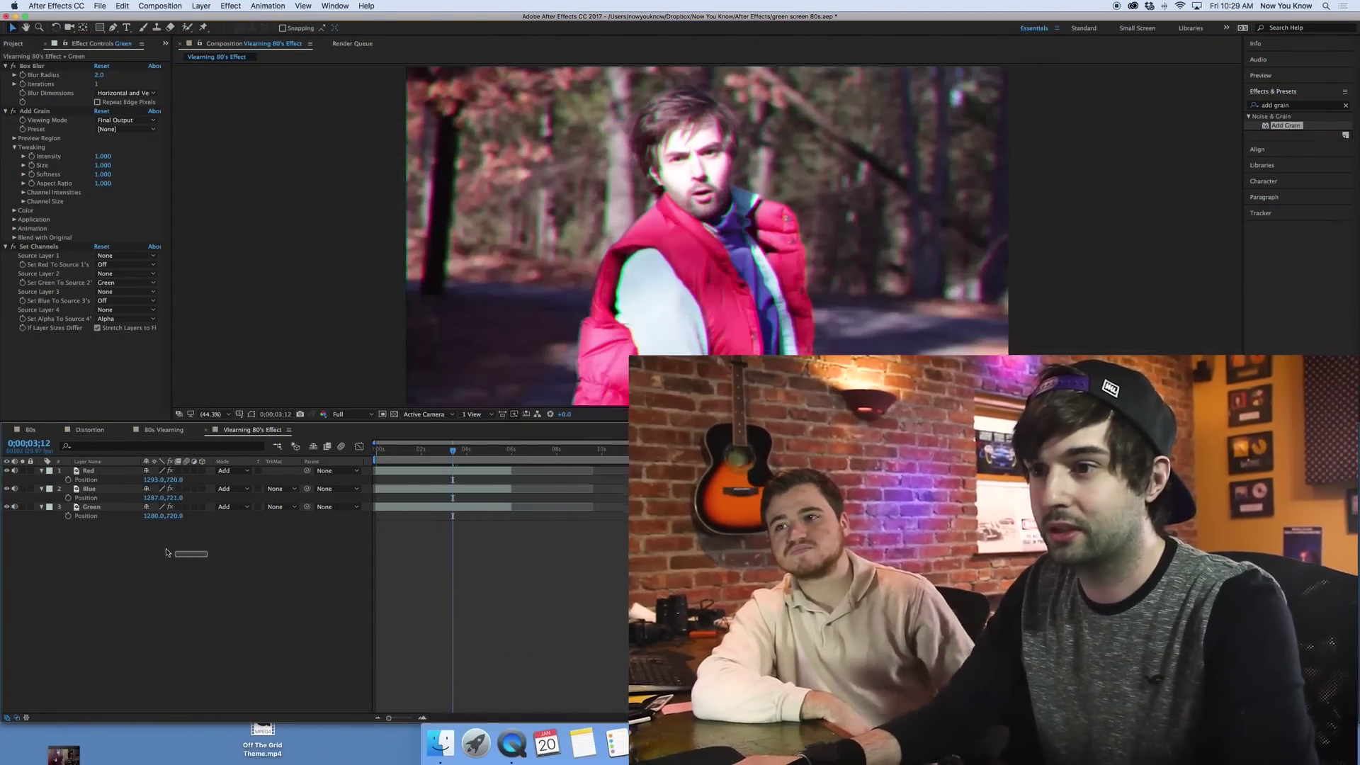
Pre-compose the Red, Blue and Green layers into a composition named 'RGB Footage'
{"action": "left_click_drag", "start_coordinate": [162, 550], "coordinate": [66, 476]}
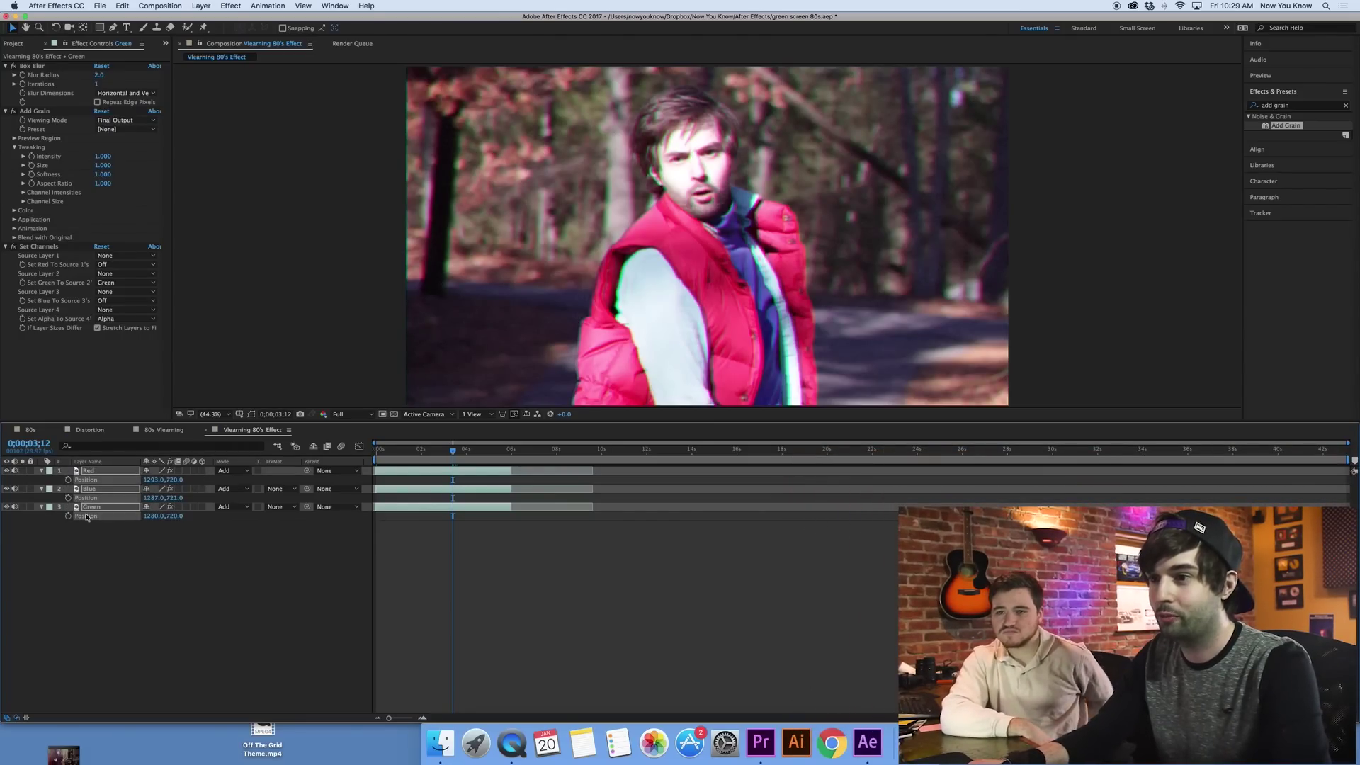
{"action": "right_click", "coordinate": [94, 475]}
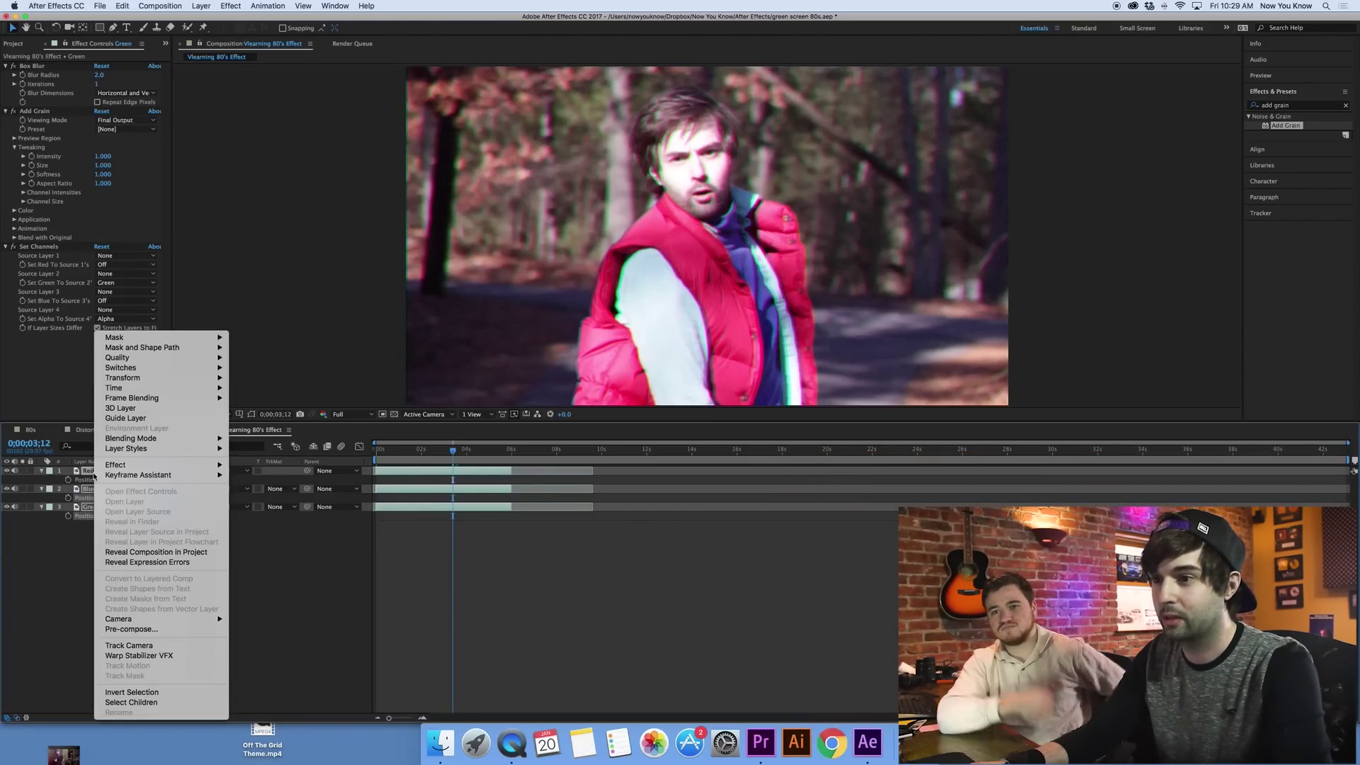
{"action": "left_click", "coordinate": [131, 629]}
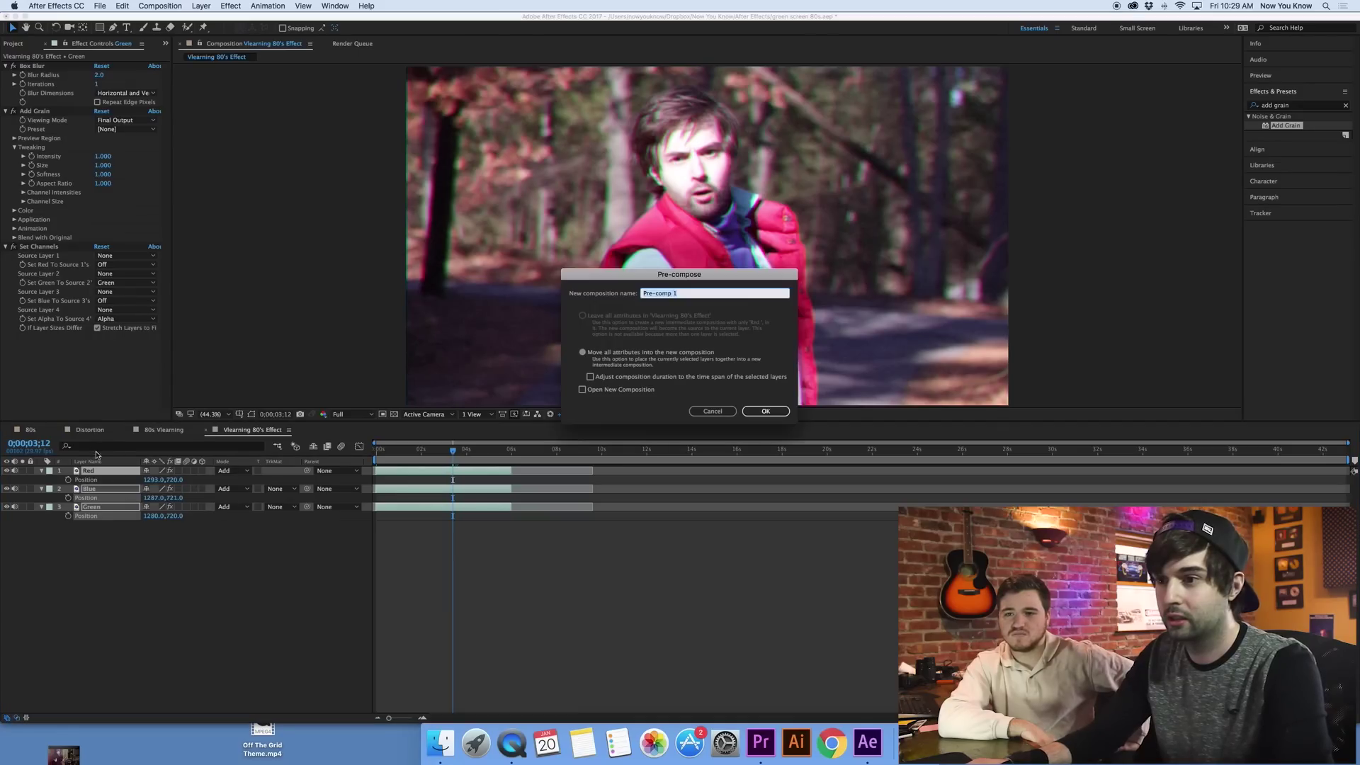
{"action": "type", "text": "RGB"}
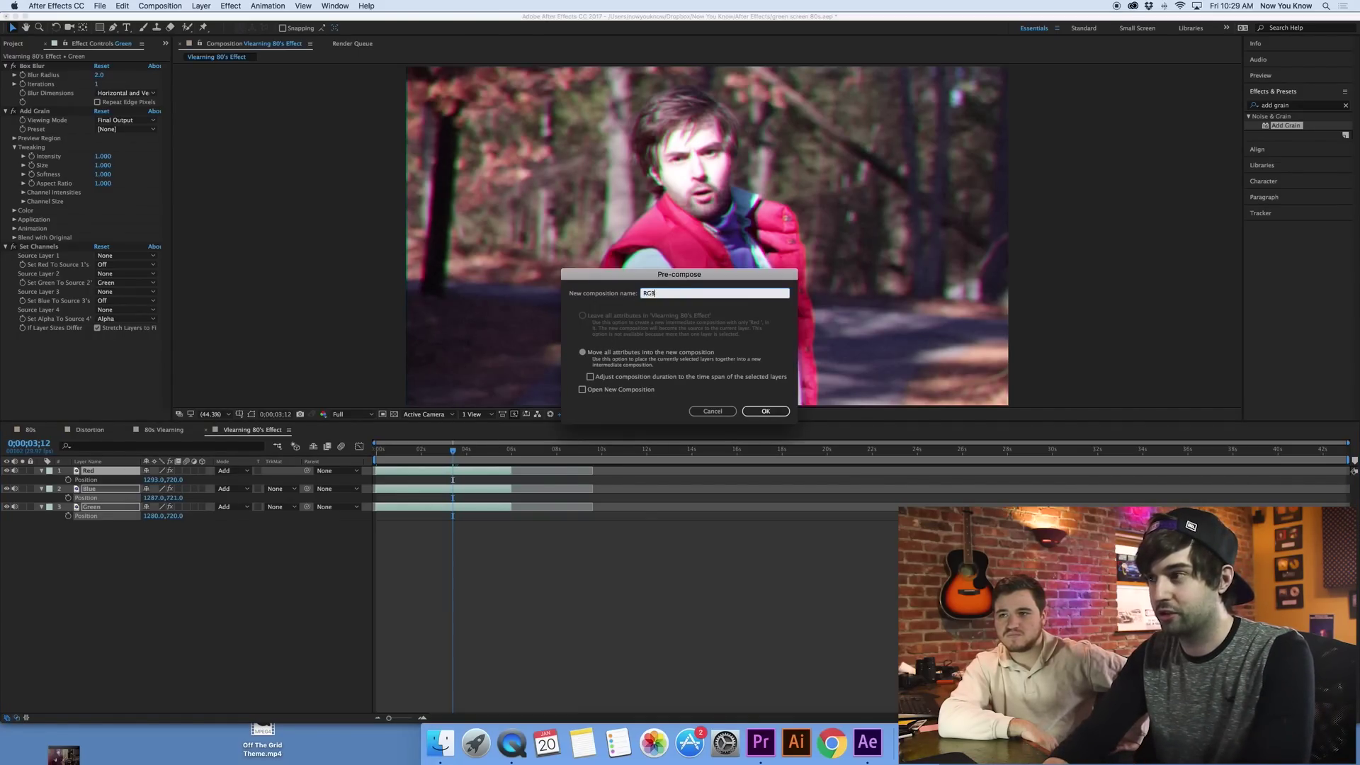
{"action": "type", "text": " Footage"}
{"action": "key", "text": "Return"}
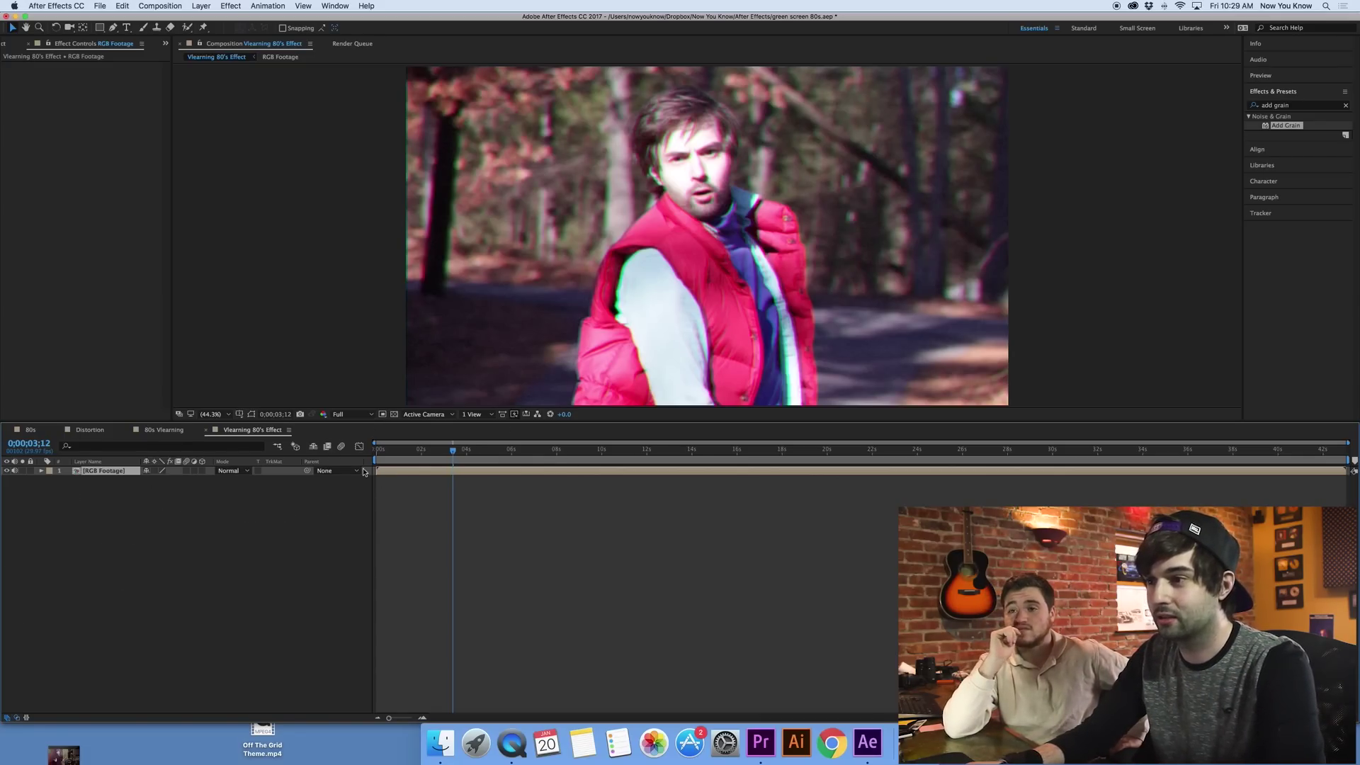
{"action": "left_click", "coordinate": [150, 504]}
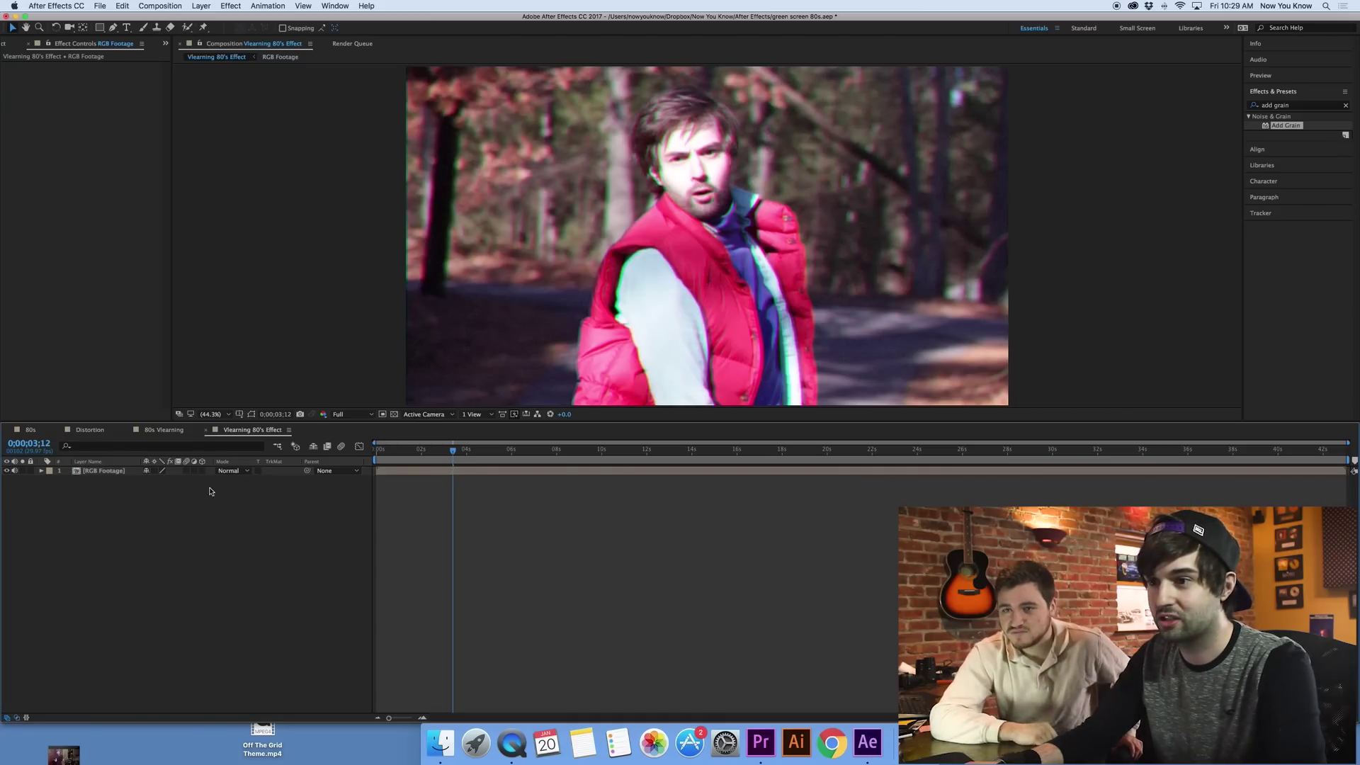
{"action": "left_click", "coordinate": [108, 473]}
{"action": "left_click", "coordinate": [135, 521]}
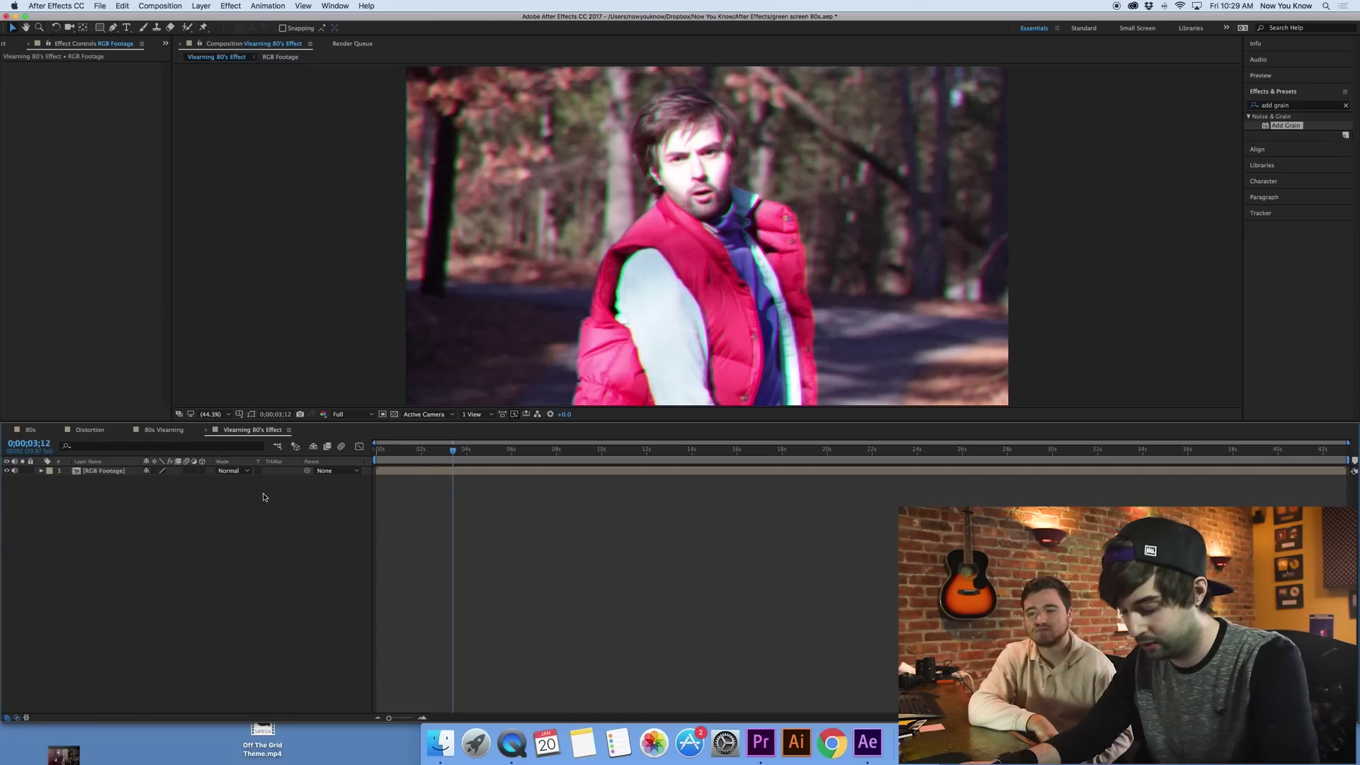
Add a new black solid layer, Black Solid 2, to the composition
{"action": "right_click", "coordinate": [158, 495]}
{"action": "mouse_move", "coordinate": [178, 502]}
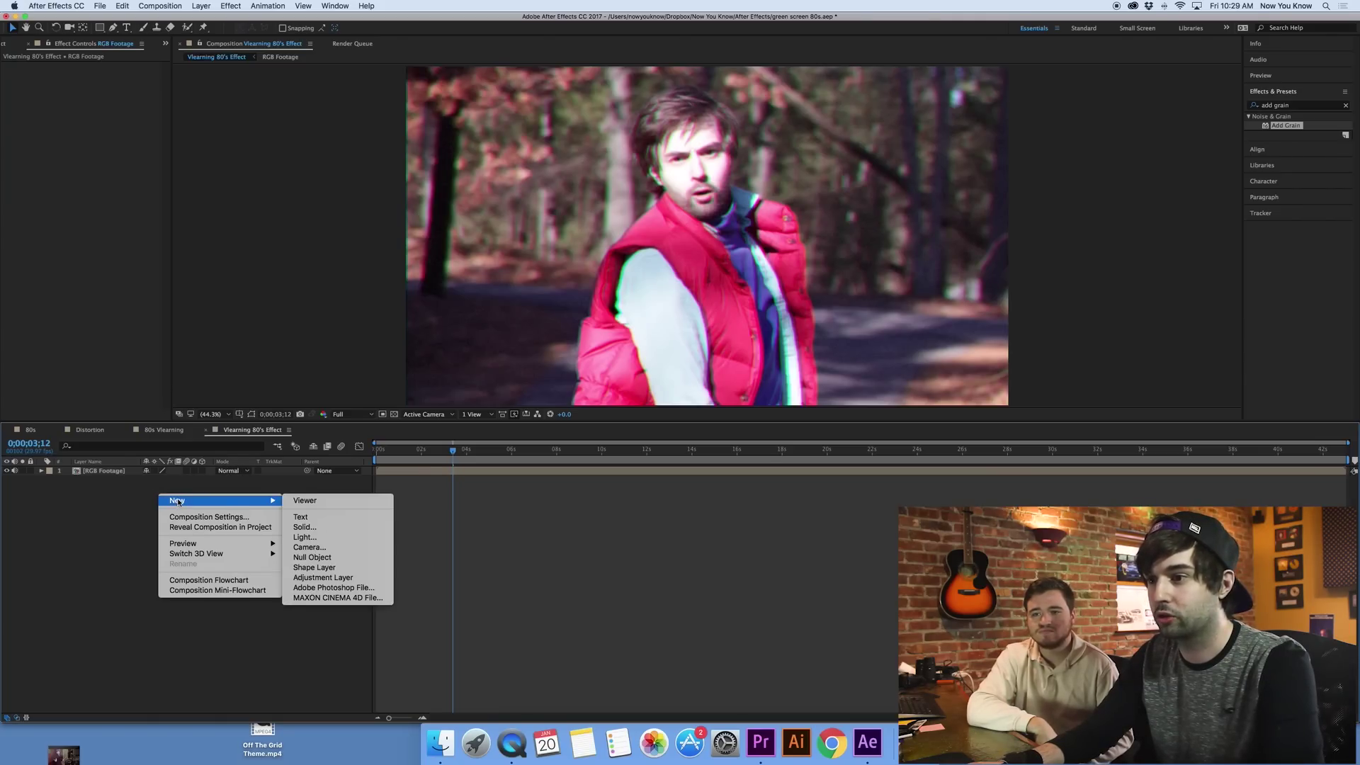
{"action": "left_click", "coordinate": [305, 527]}
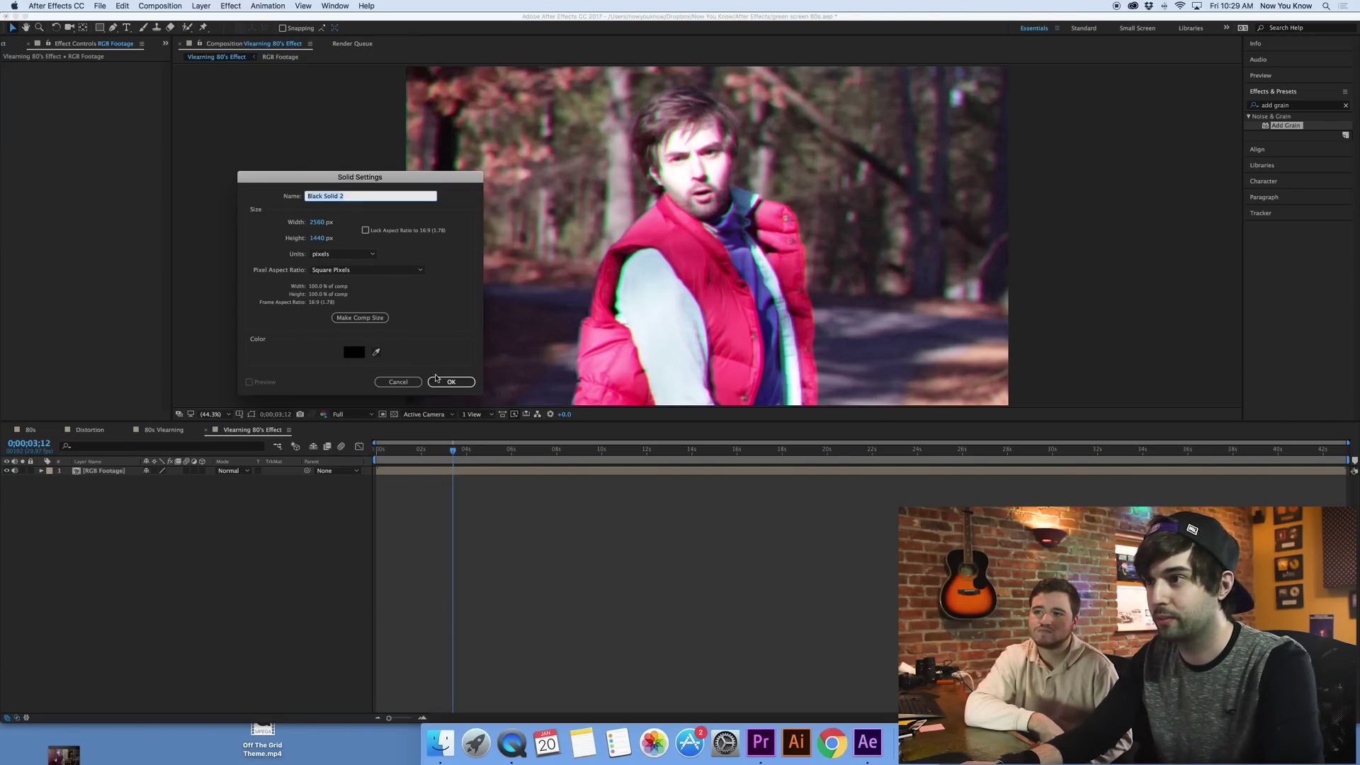
{"action": "left_click", "coordinate": [451, 382]}
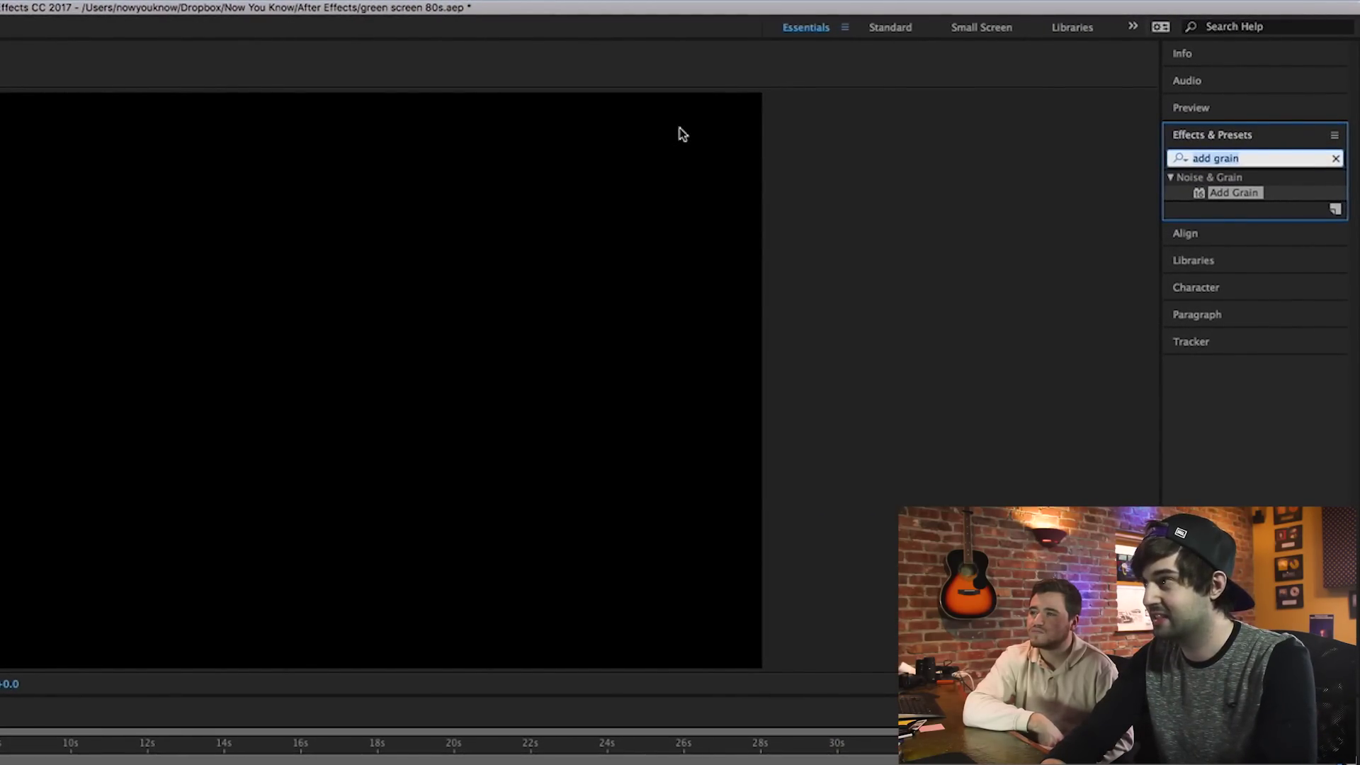
Apply the 'Bad TV 3 – weak' preset to Black Solid 2
{"action": "type", "text": "bad tv"}
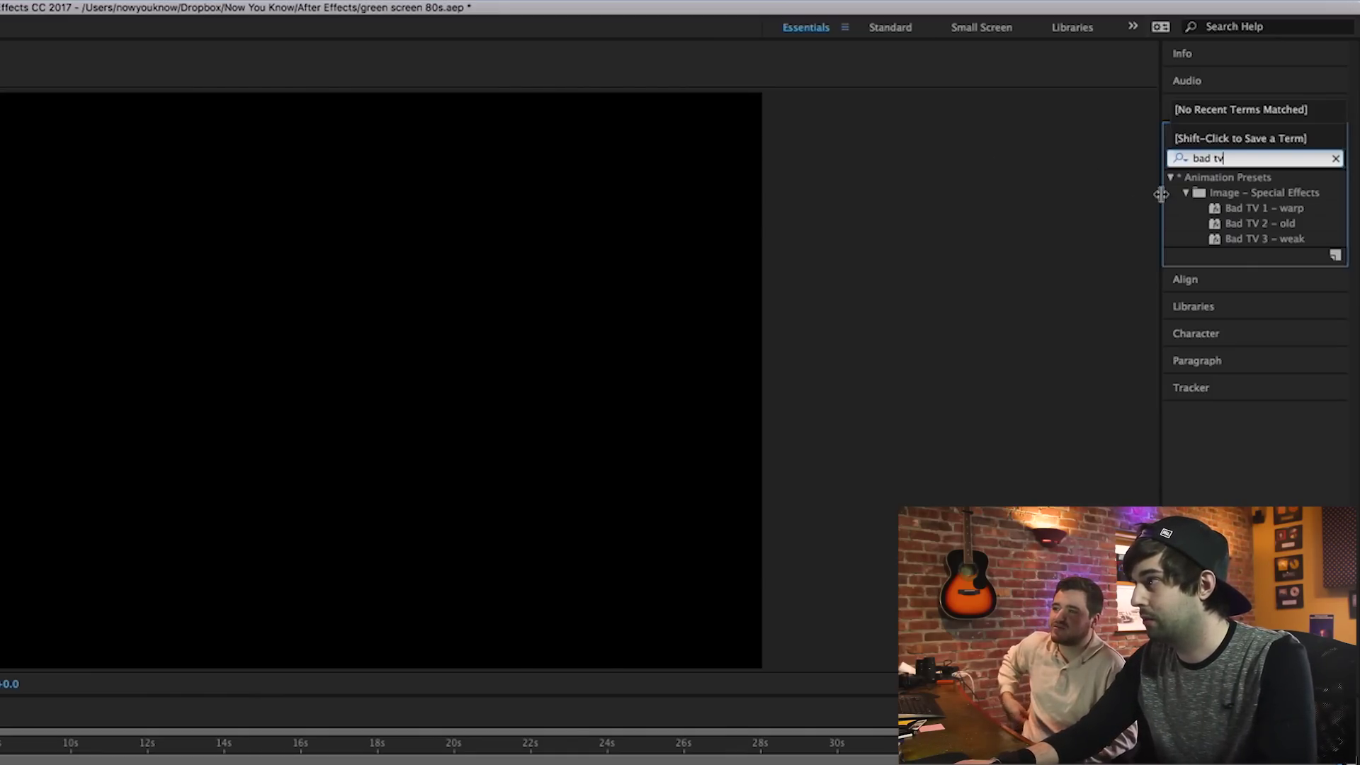
{"action": "left_click", "coordinate": [1250, 240]}
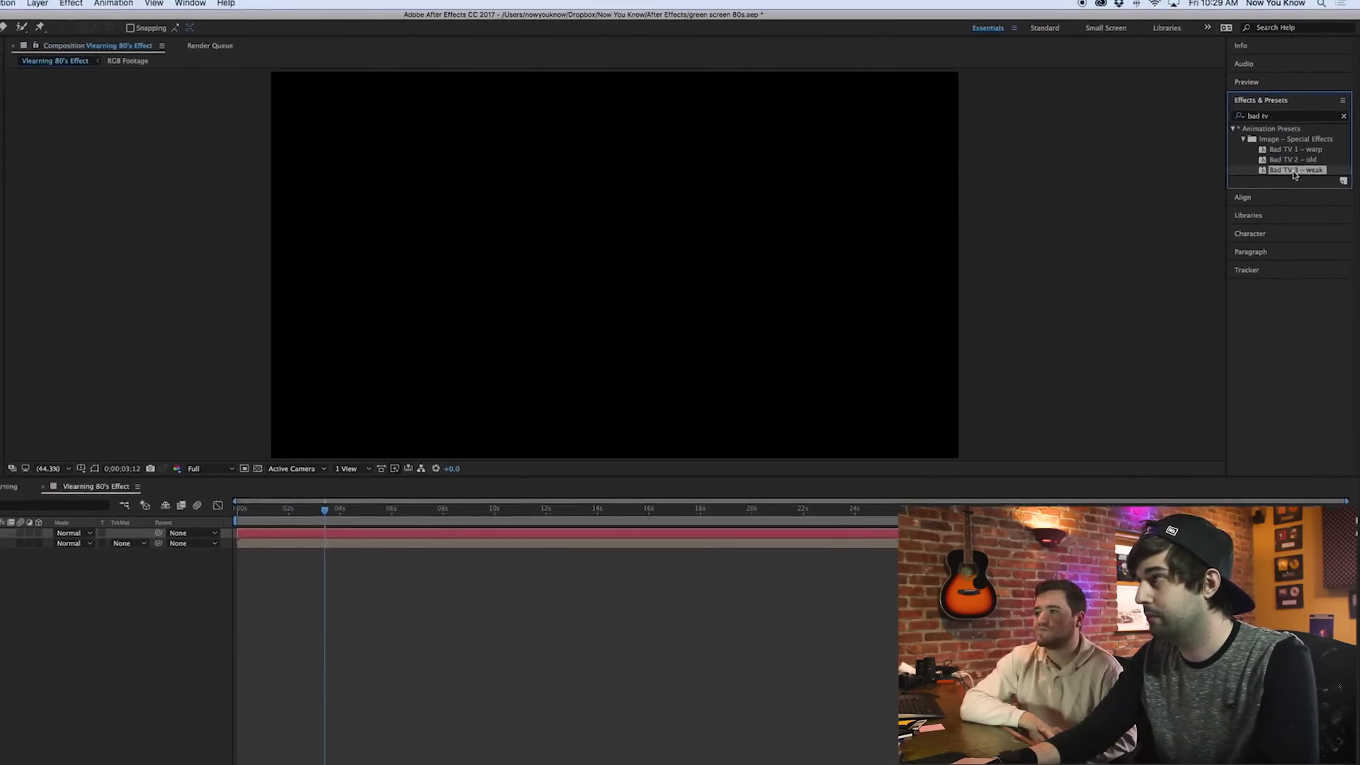
{"action": "left_click_drag", "start_coordinate": [1293, 173], "coordinate": [468, 362]}
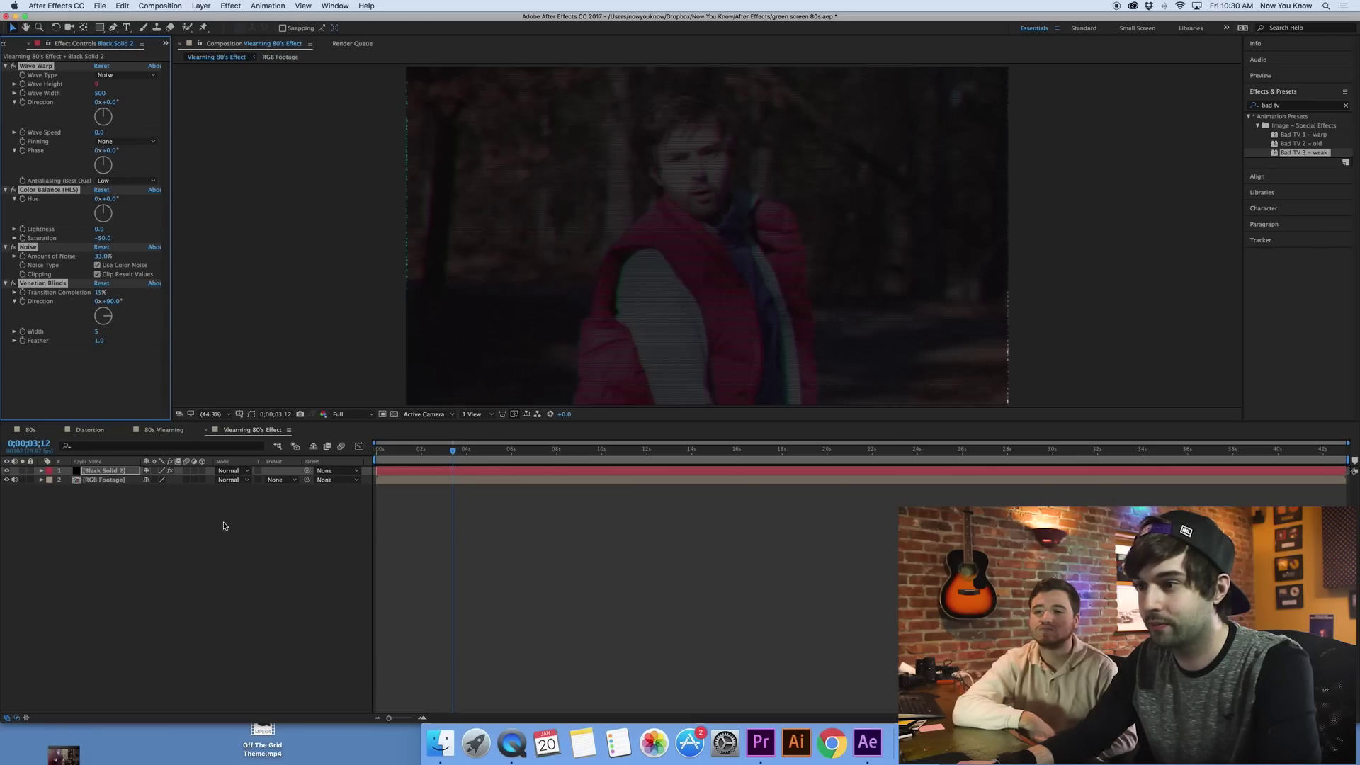
Create a new white solid layer, White Solid 1
{"action": "right_click", "coordinate": [192, 516]}
{"action": "mouse_move", "coordinate": [230, 525]}
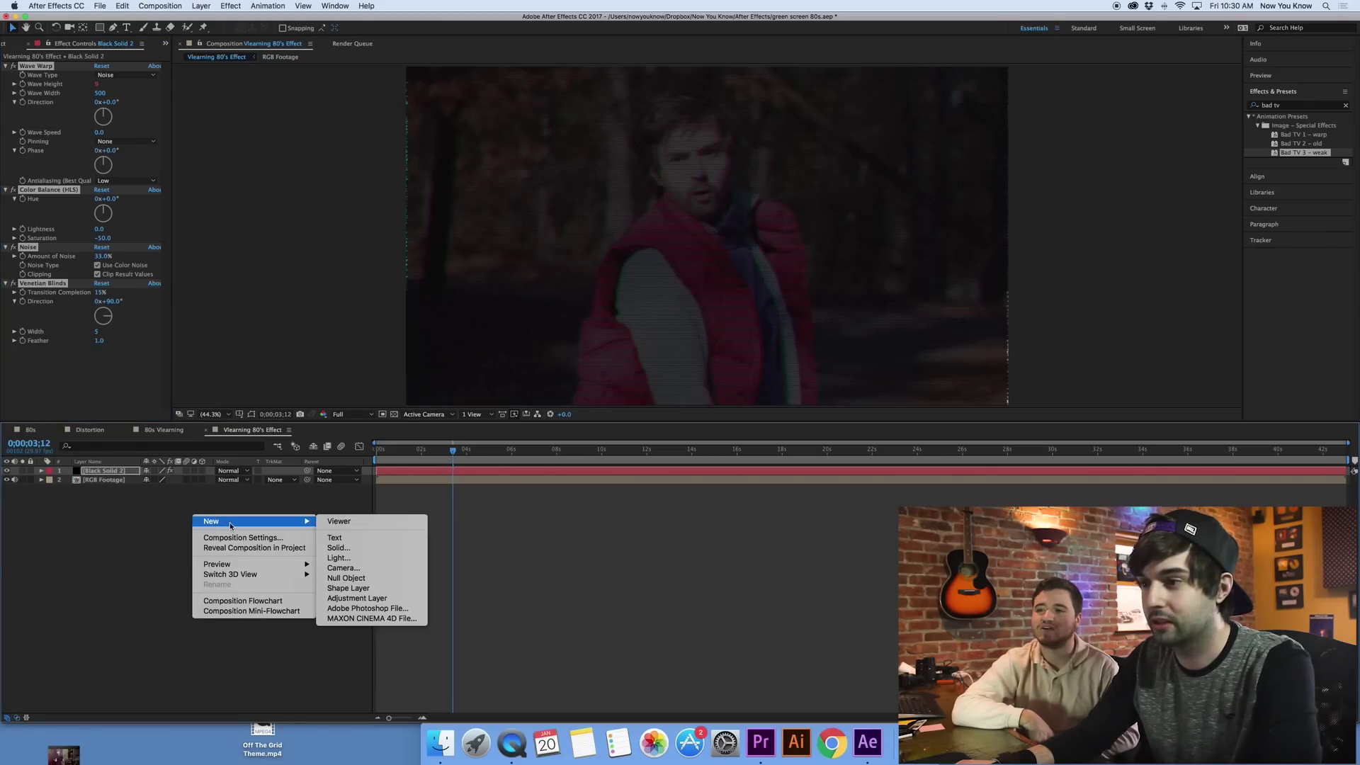
{"action": "left_click", "coordinate": [342, 548]}
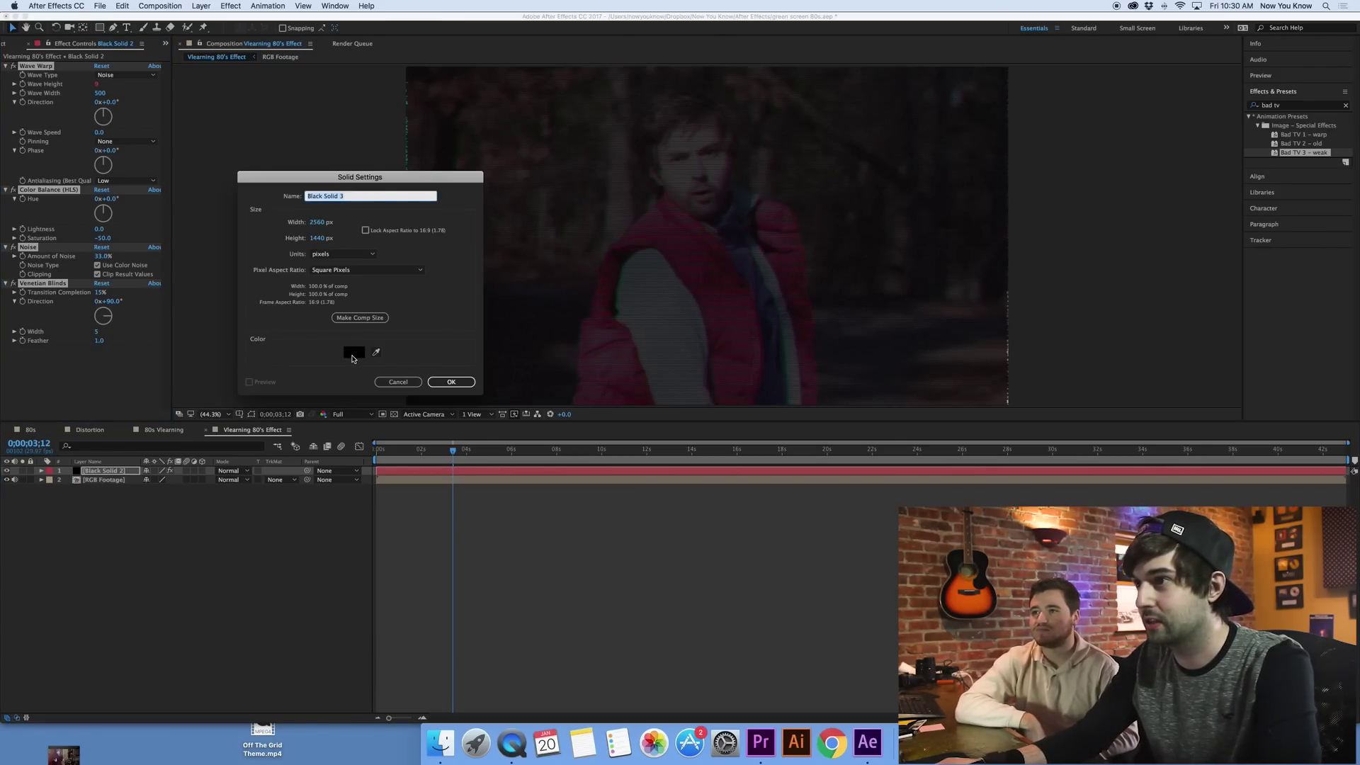
{"action": "left_click", "coordinate": [354, 352]}
{"action": "left_click_drag", "start_coordinate": [816, 159], "coordinate": [757, 104]}
{"action": "left_click", "coordinate": [1023, 135]}
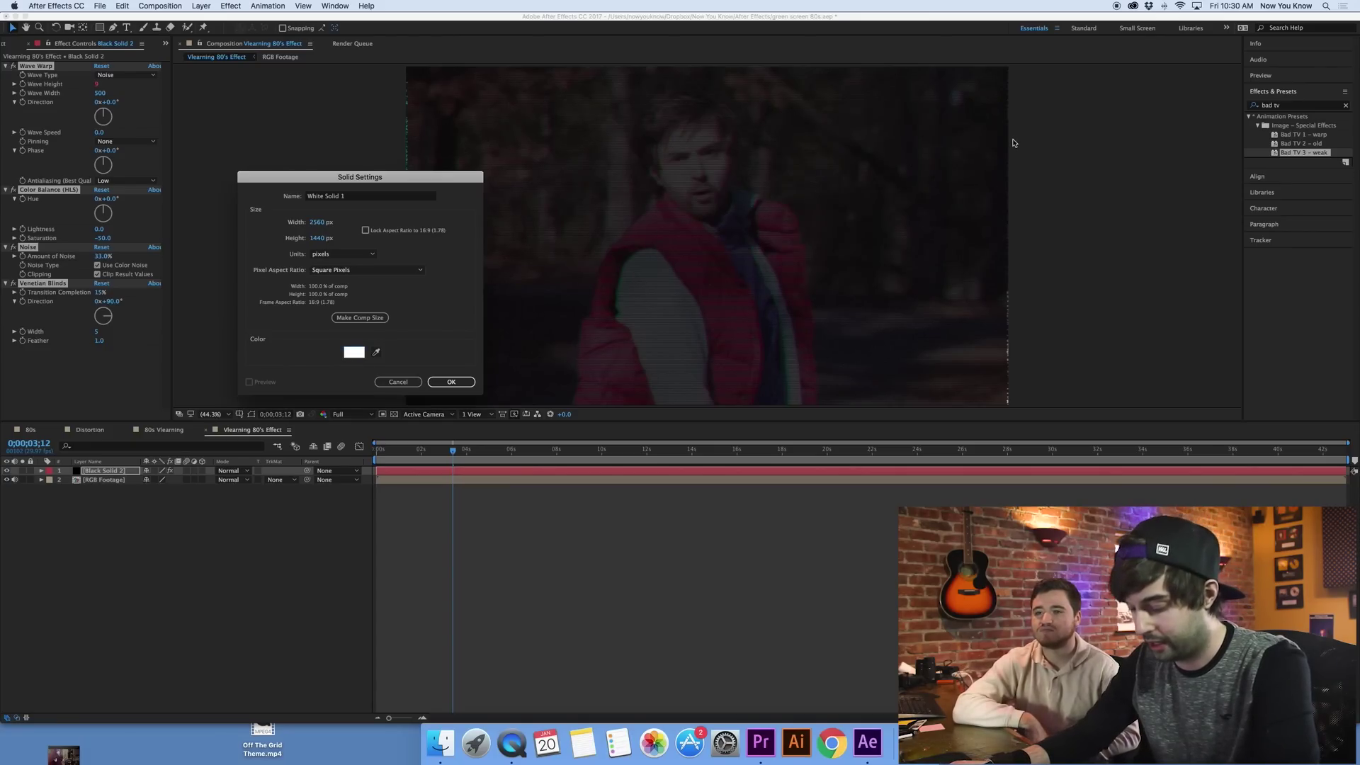
{"action": "left_click", "coordinate": [436, 382]}
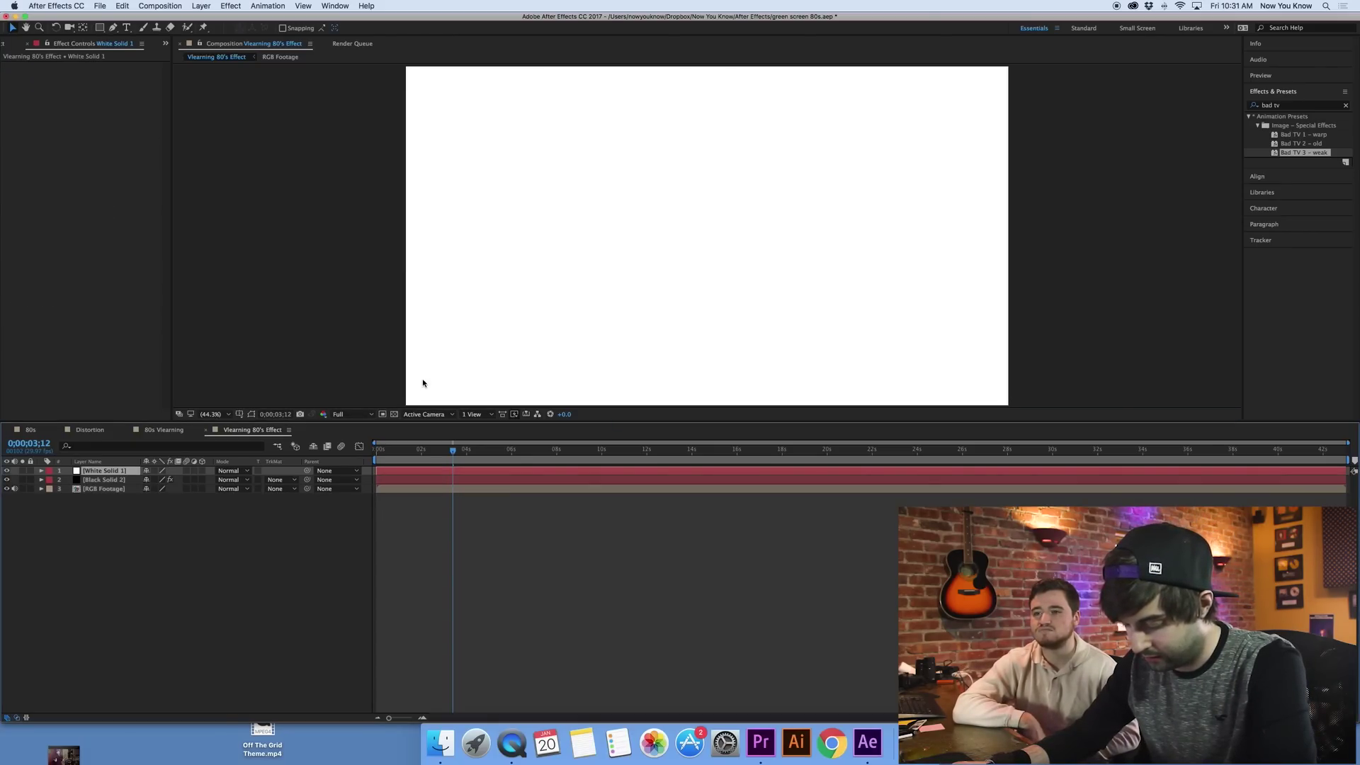
Select White Solid 1 and Black Solid 2 together and choose Pre-compose
{"action": "left_click", "coordinate": [117, 480]}
{"action": "left_click", "coordinate": [115, 473]}
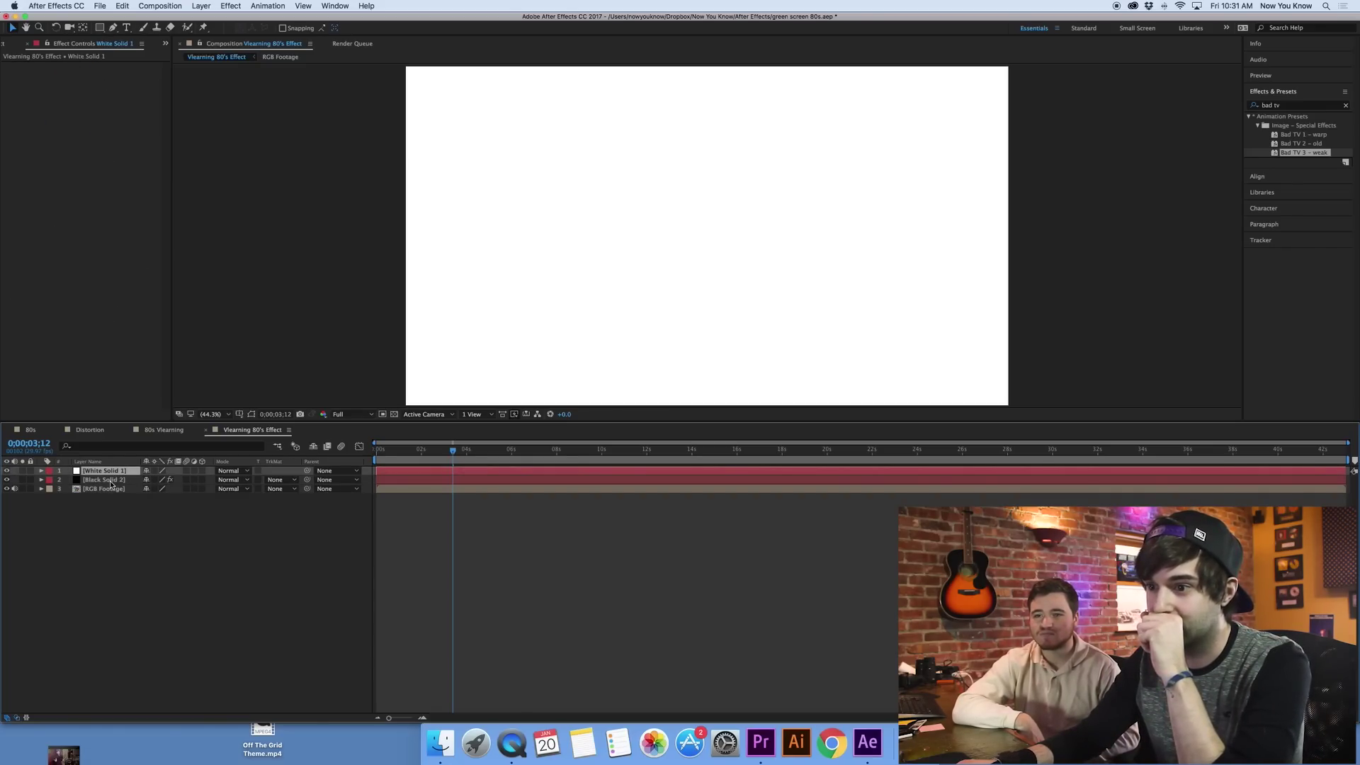
{"action": "left_click", "coordinate": [110, 481], "text": "shift"}
{"action": "right_click", "coordinate": [107, 476]}
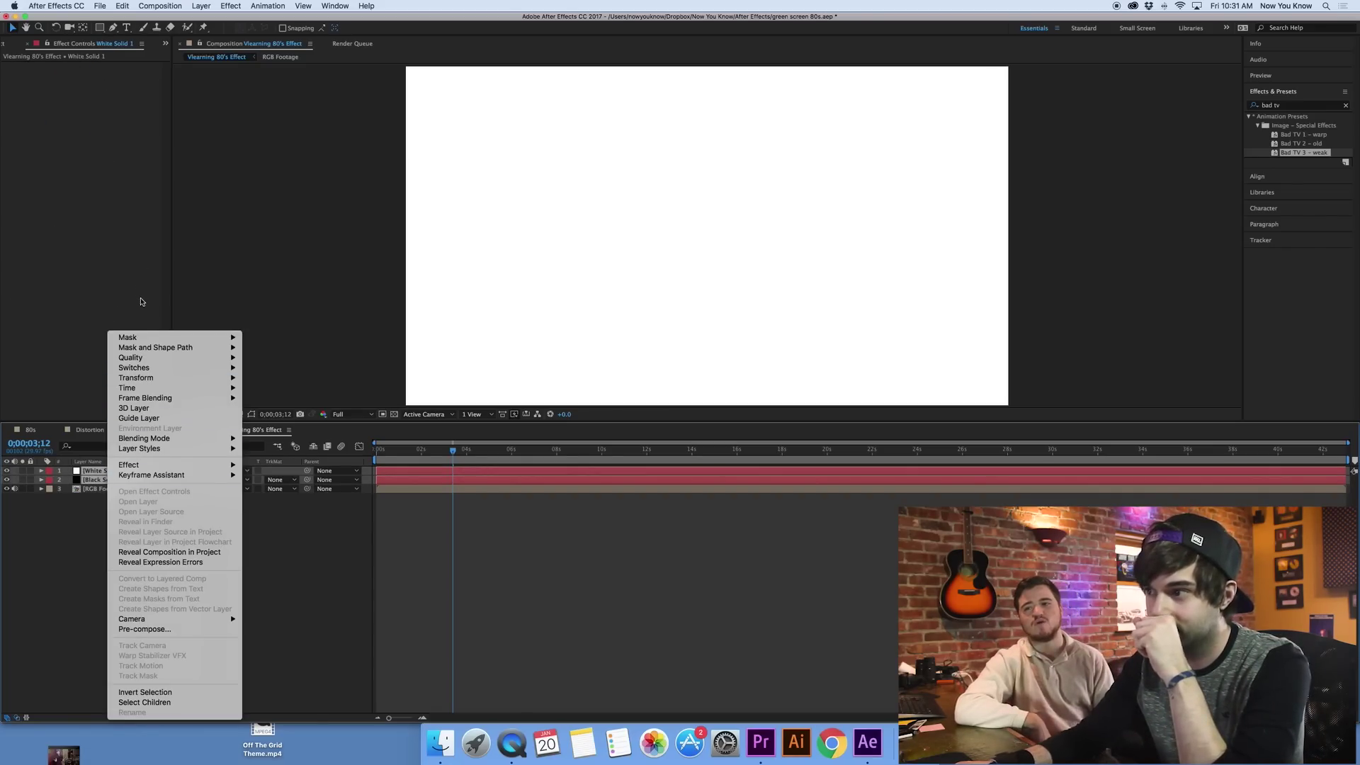
{"action": "left_click", "coordinate": [149, 629]}
Confirm Pre-comp 1, rename the layer 'Tape Distortion', and briefly toggle its visibility
{"action": "left_click", "coordinate": [765, 411]}
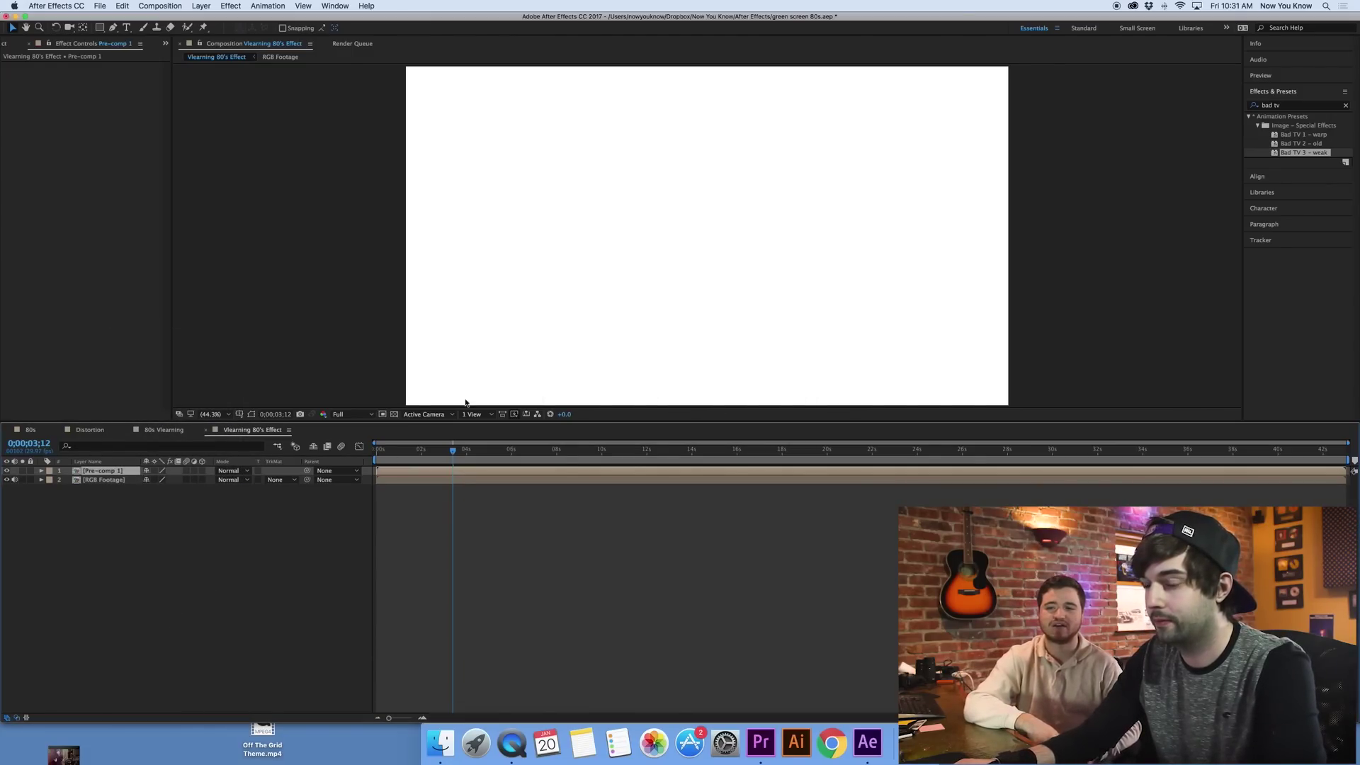
{"action": "right_click", "coordinate": [114, 472]}
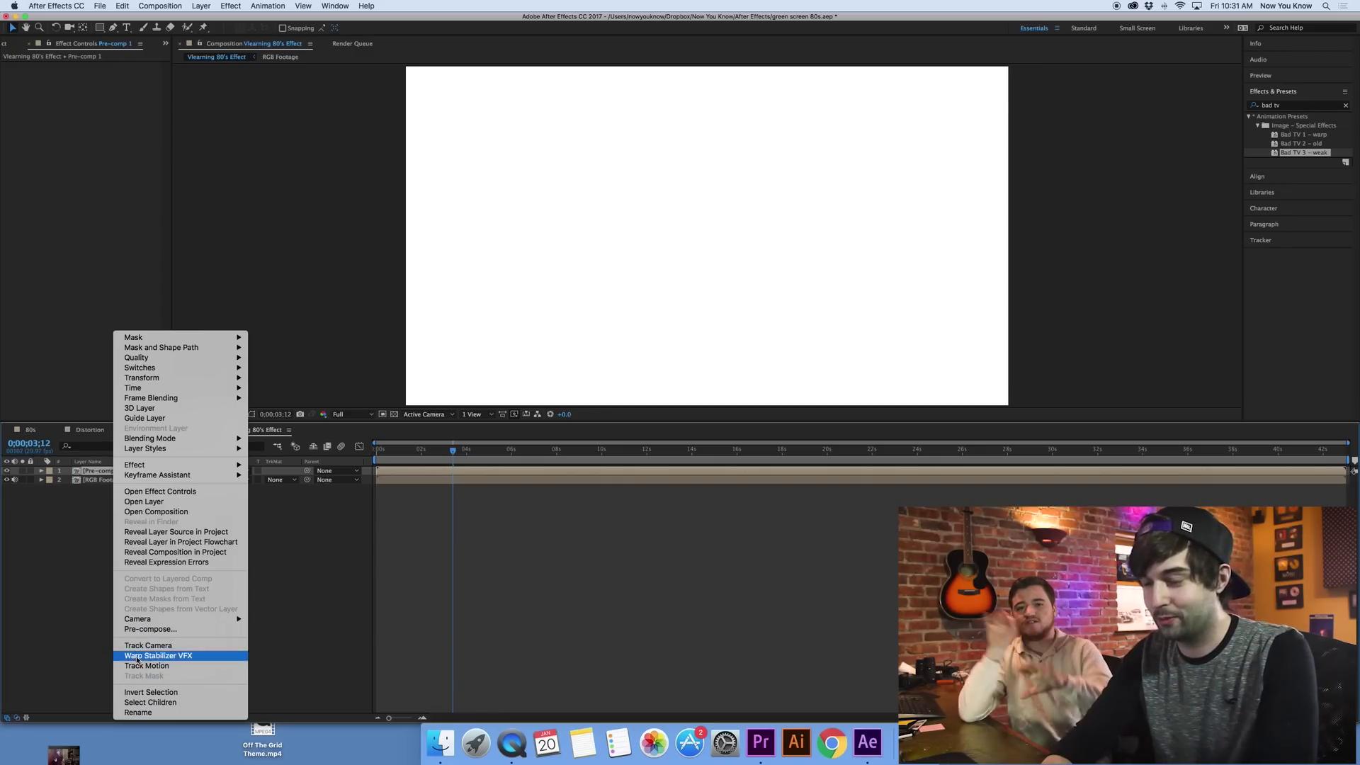
{"action": "left_click", "coordinate": [138, 712]}
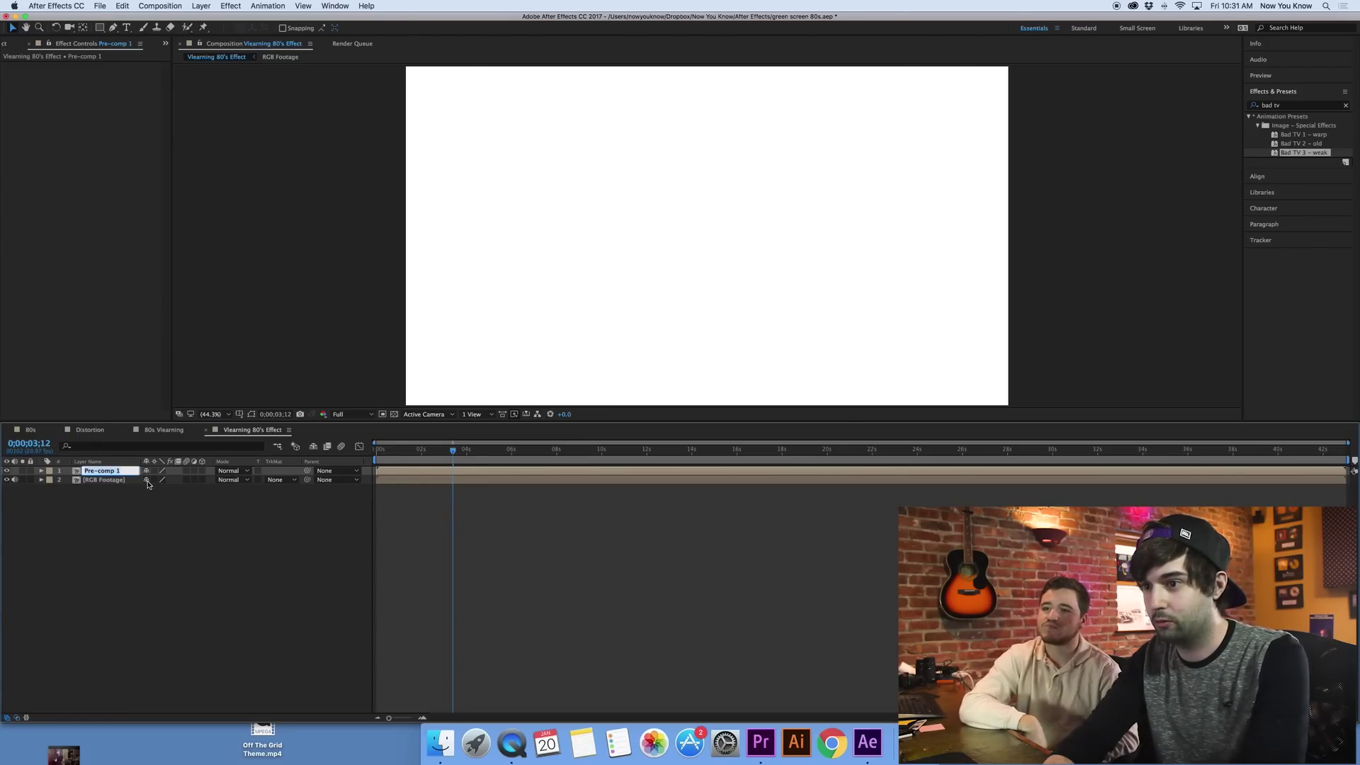
{"action": "type", "text": "Tape Distortion"}
{"action": "key", "text": "Return"}
{"action": "left_click", "coordinate": [7, 470]}
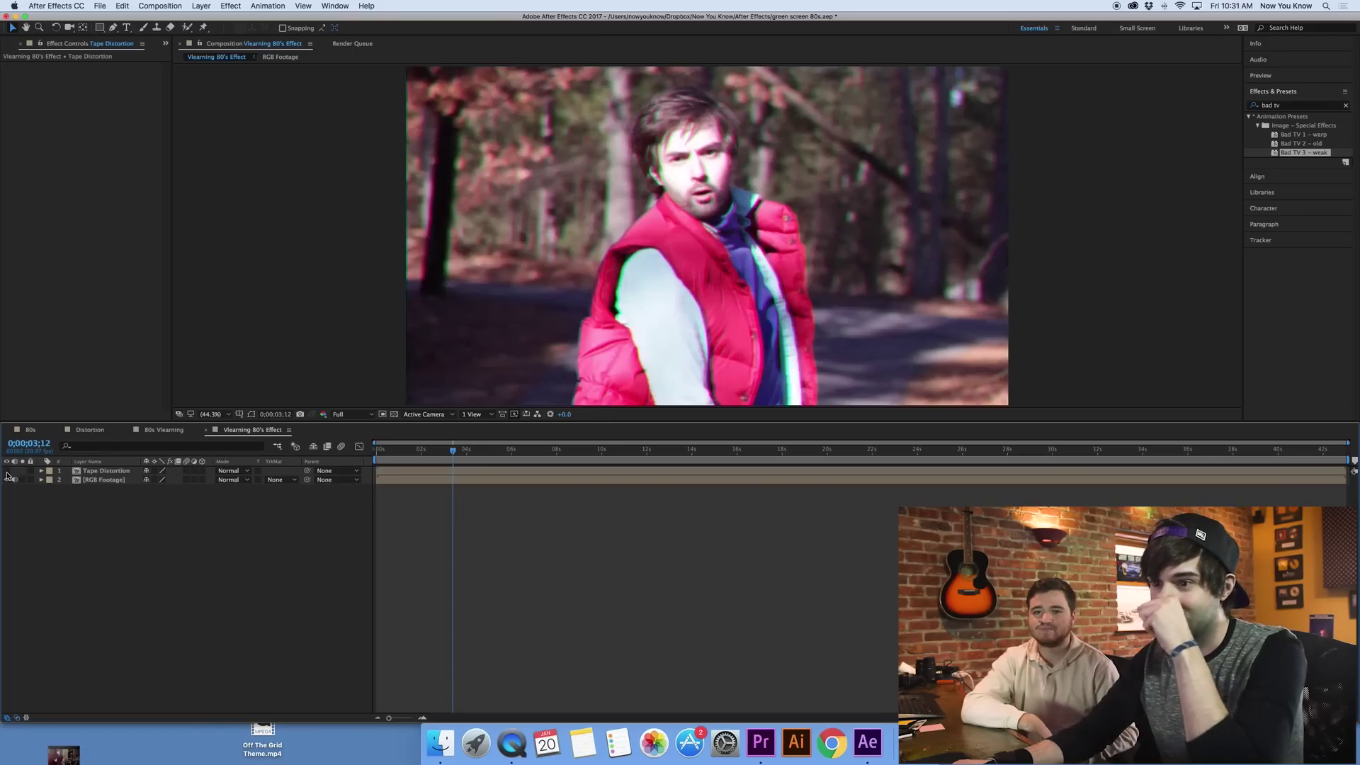
{"action": "left_click", "coordinate": [6, 471]}
Open Pre-comp 1 and draw a rectangular mask across the top of White Solid 1
{"action": "double_click", "coordinate": [91, 472]}
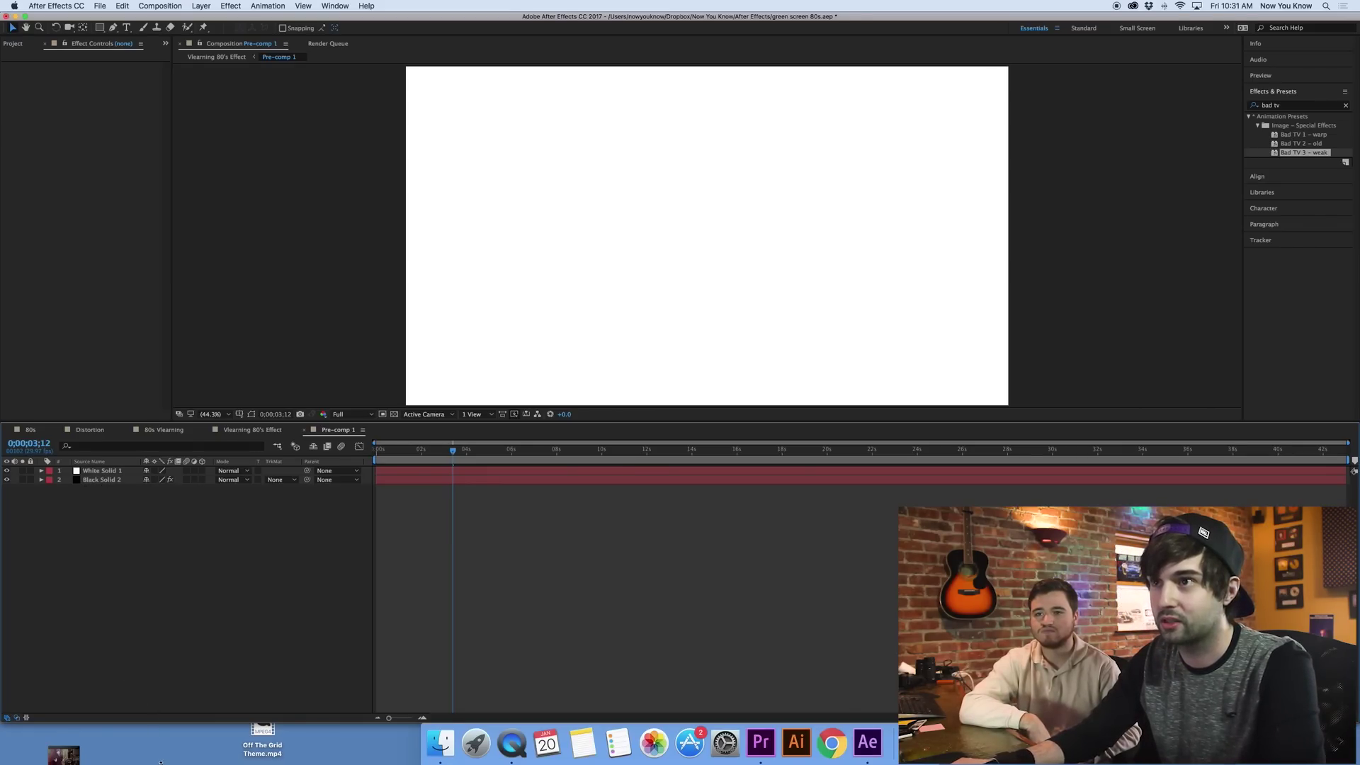
{"action": "left_click", "coordinate": [107, 471]}
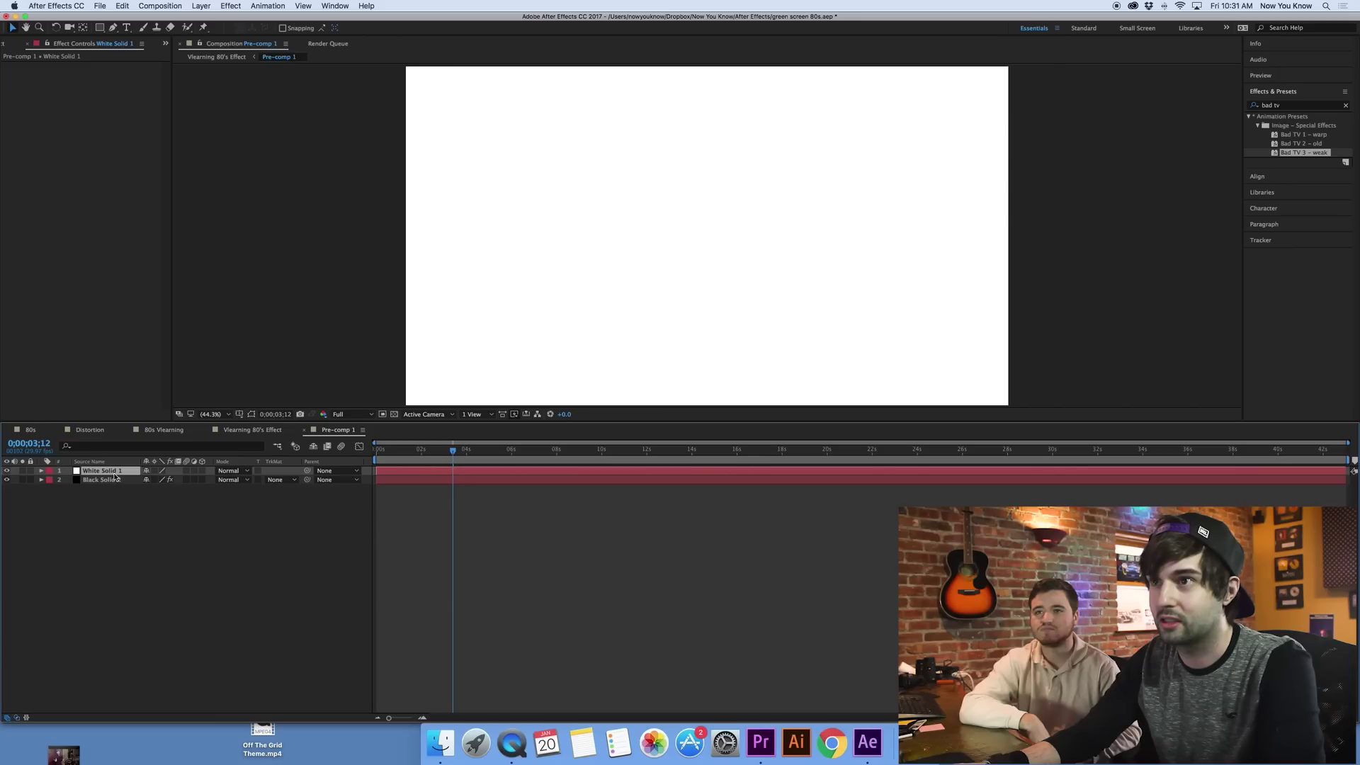
{"action": "left_click", "coordinate": [100, 29]}
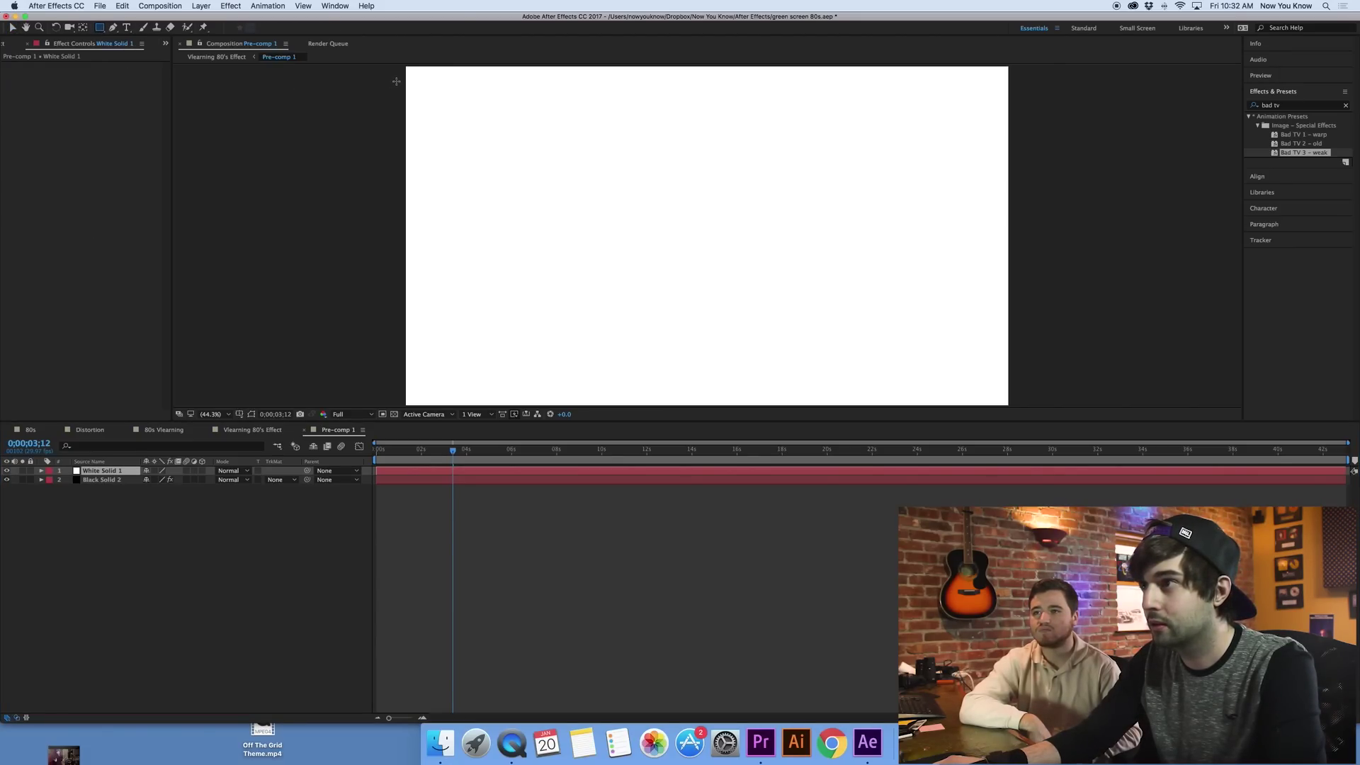
{"action": "left_click_drag", "start_coordinate": [396, 81], "coordinate": [1040, 99]}
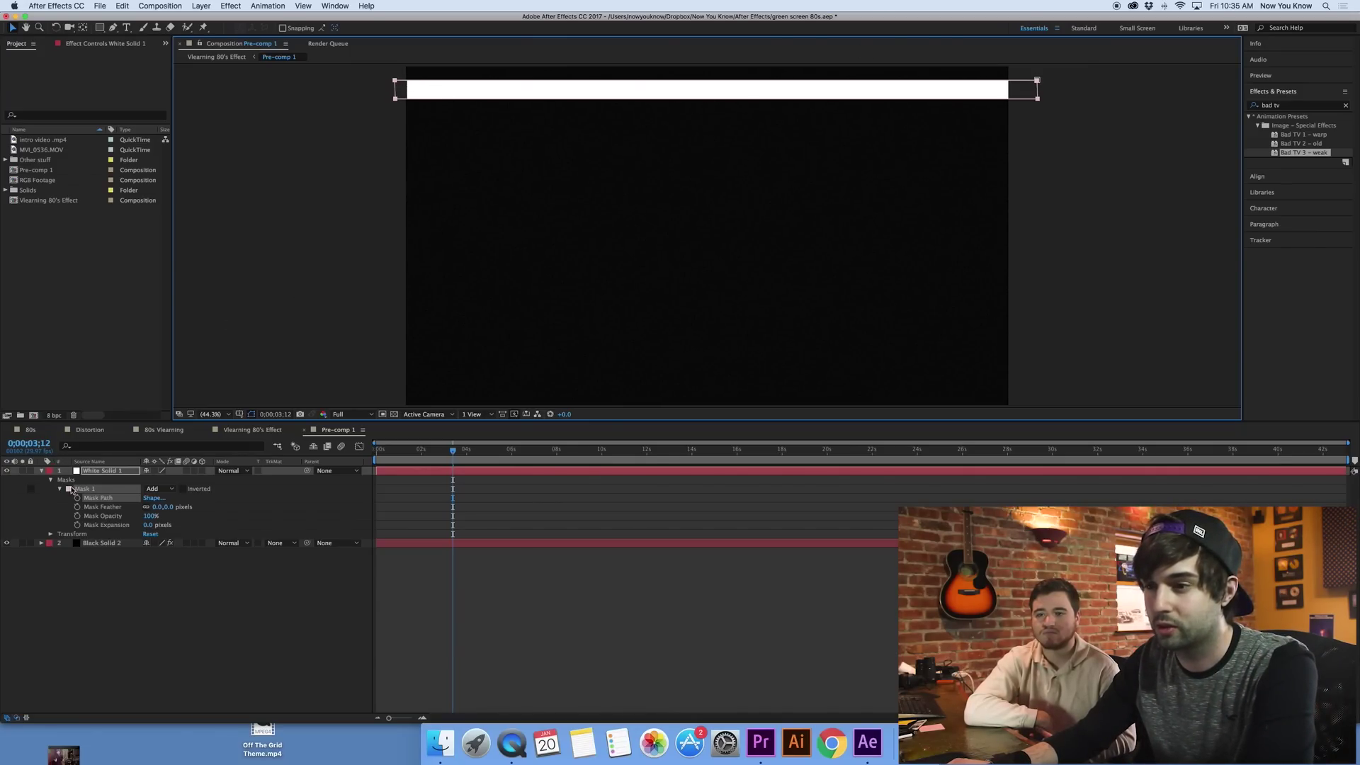
Drag the mask's top vertices up to the frame's top edge
{"action": "left_click", "coordinate": [99, 472]}
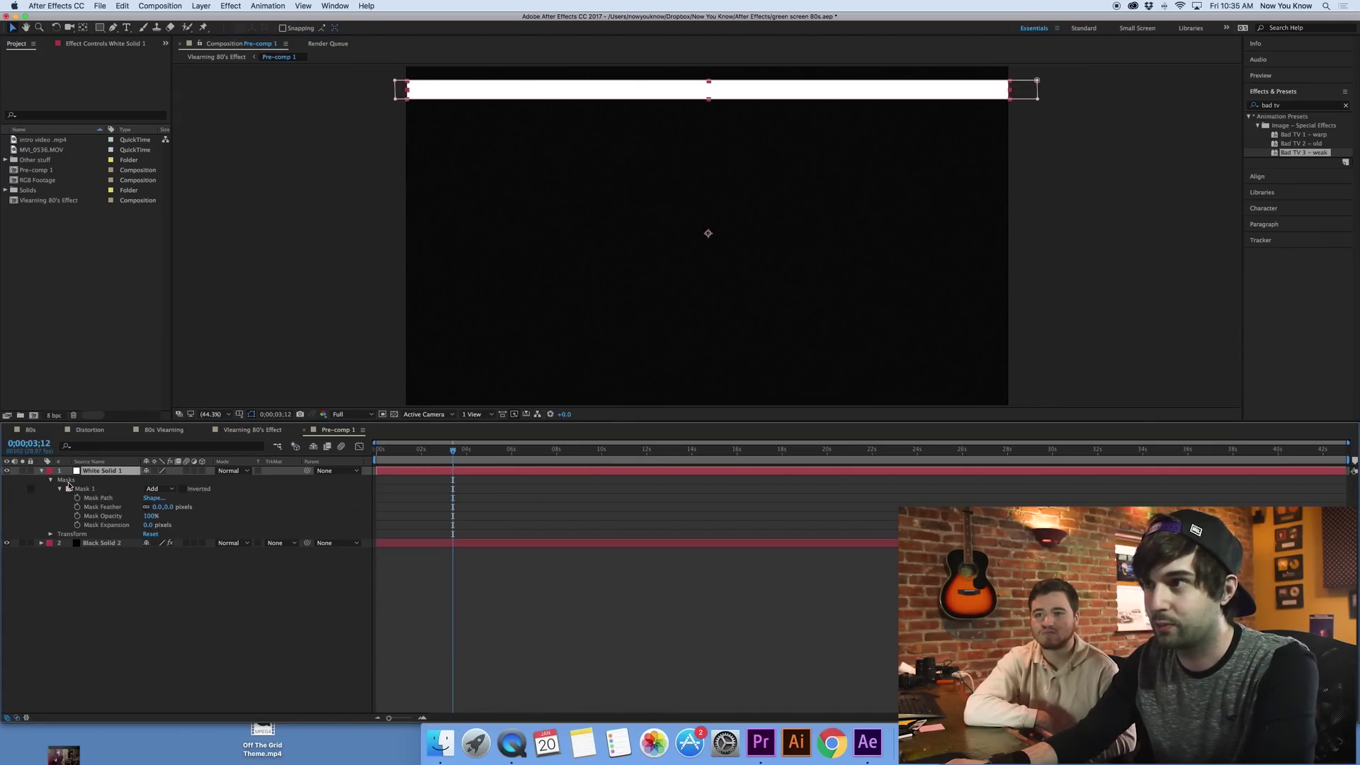
{"action": "left_click", "coordinate": [92, 501]}
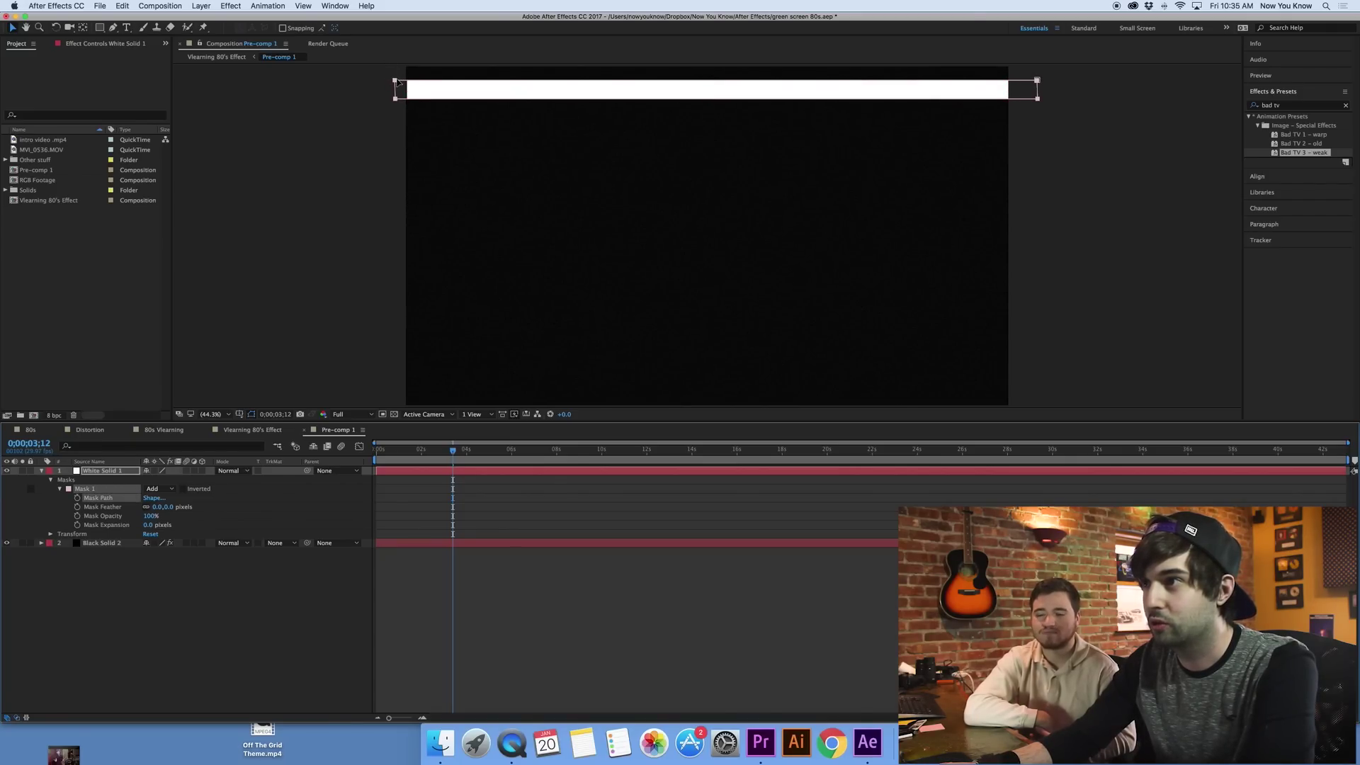
{"action": "left_click_drag", "start_coordinate": [397, 82], "coordinate": [396, 48]}
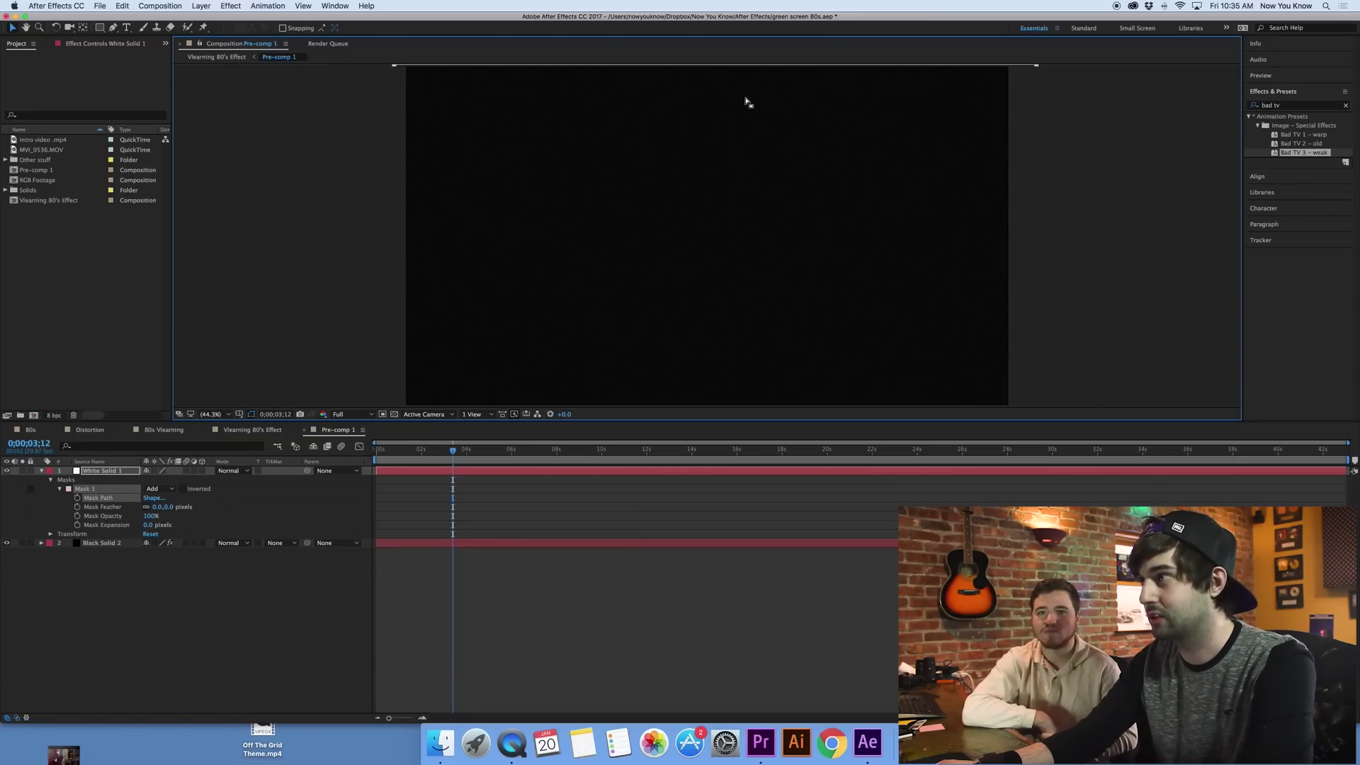
Keyframe Mask Path at 0;00;01;12, move the bar below the frame later at 33.3% zoom
{"action": "left_click", "coordinate": [407, 449]}
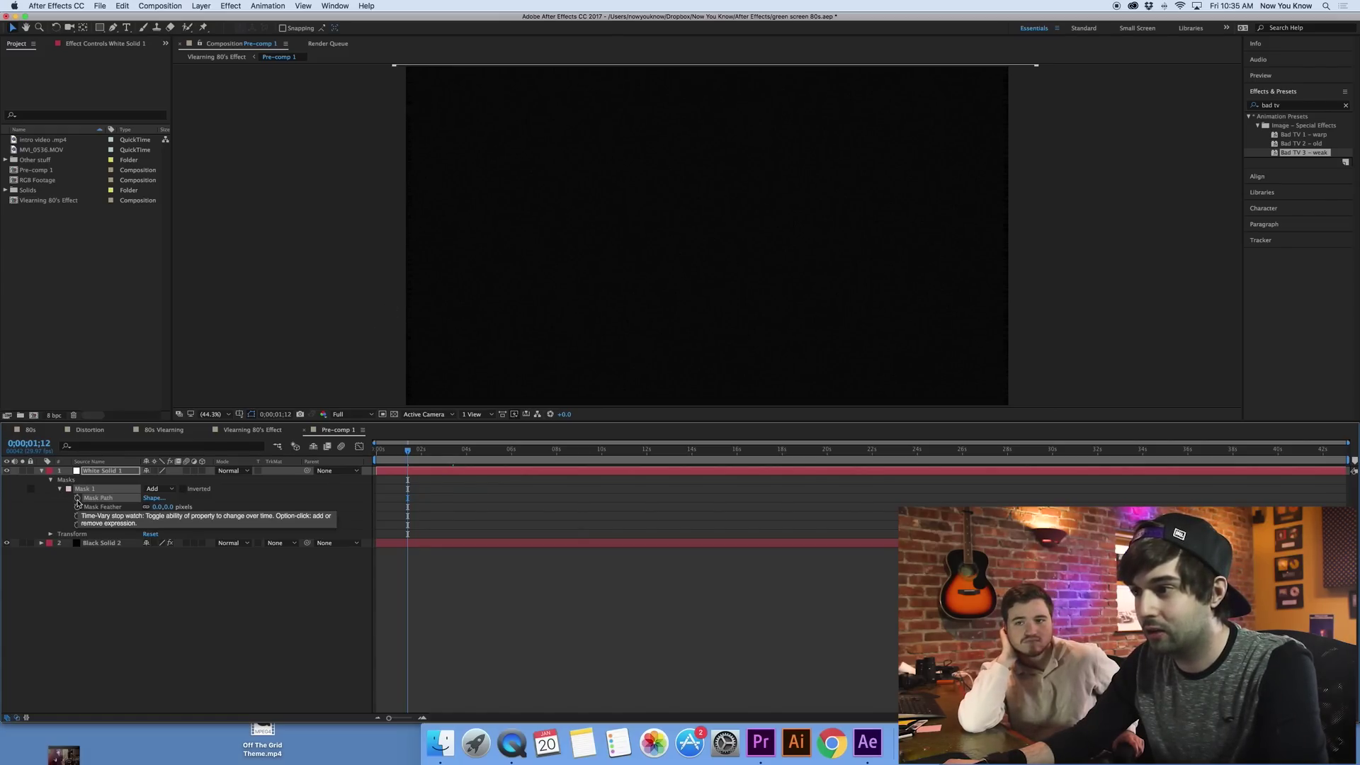
{"action": "left_click", "coordinate": [78, 499]}
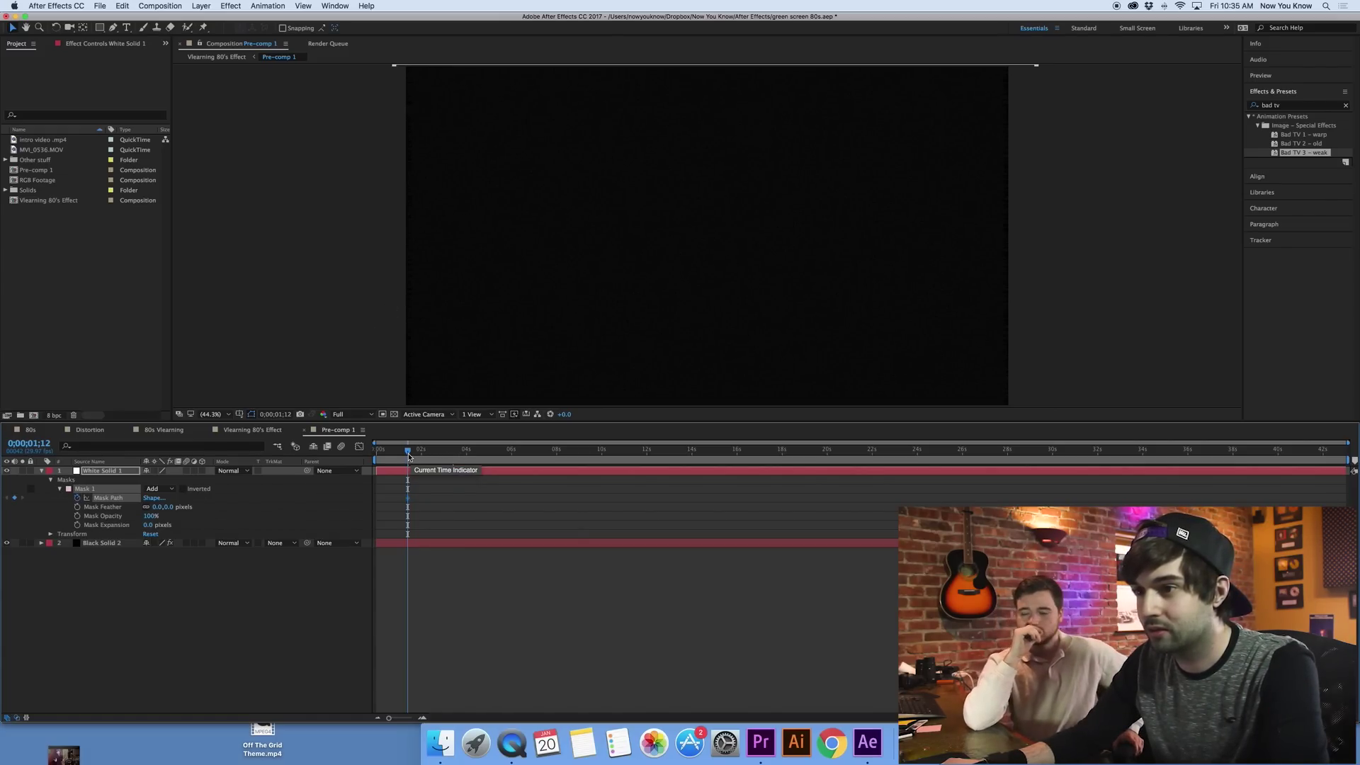
{"action": "left_click_drag", "start_coordinate": [408, 457], "coordinate": [457, 460]}
{"action": "left_click", "coordinate": [213, 415]}
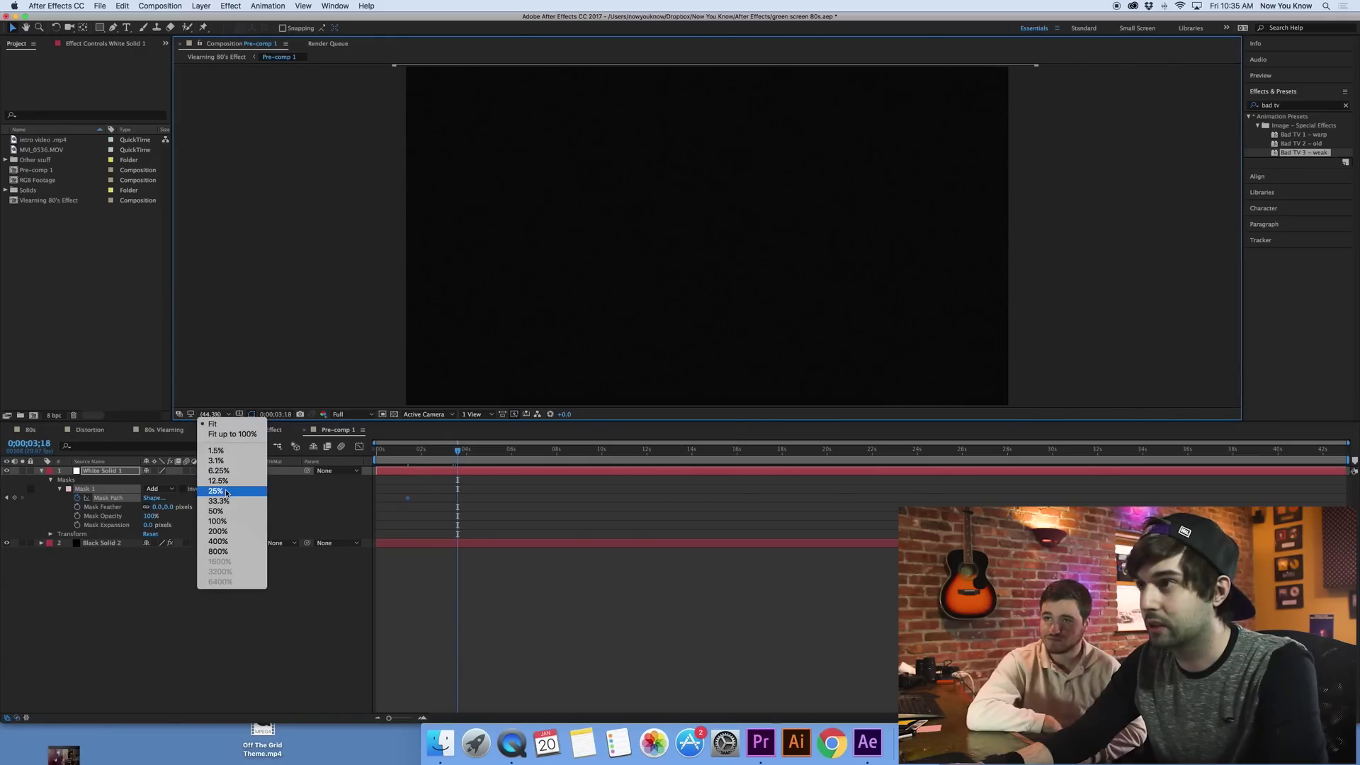
{"action": "left_click", "coordinate": [216, 501]}
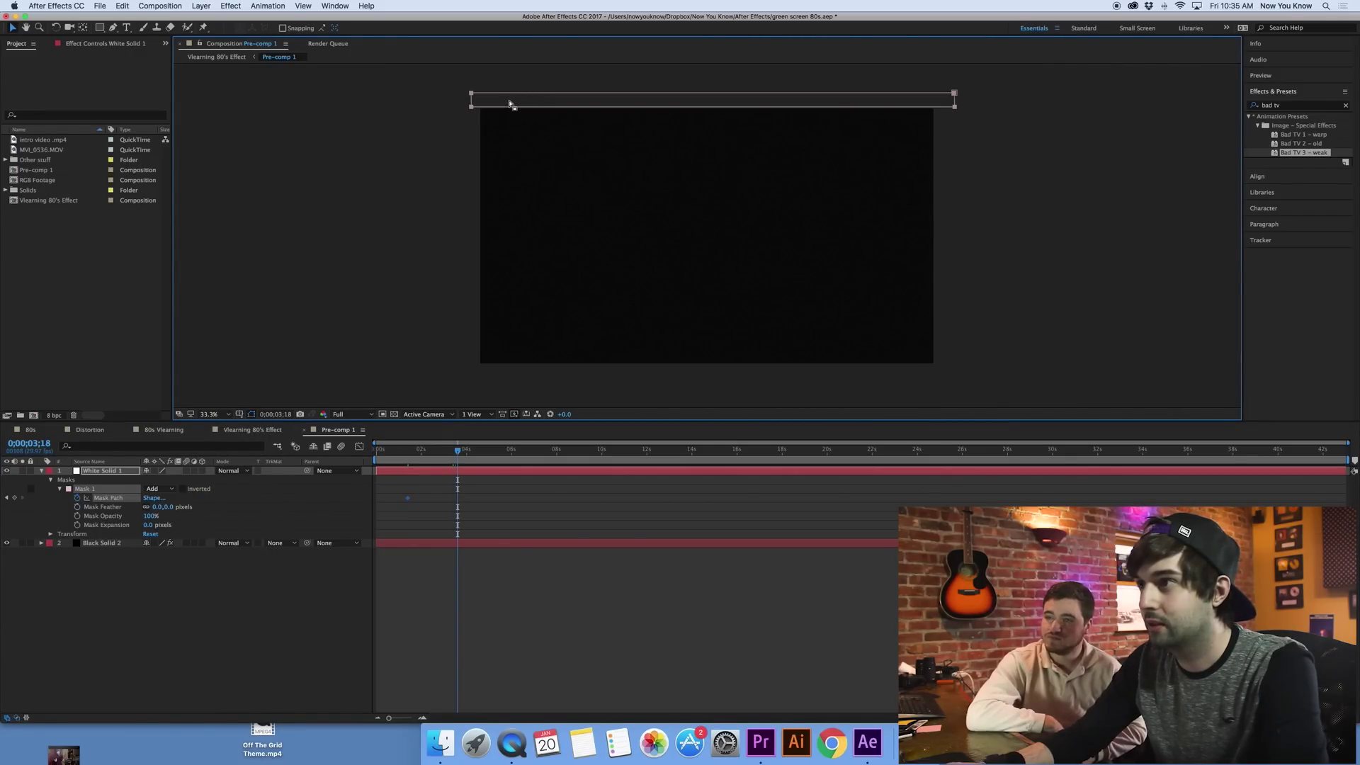
{"action": "left_click_drag", "start_coordinate": [475, 96], "coordinate": [483, 368]}
{"action": "left_click_drag", "start_coordinate": [412, 461], "coordinate": [470, 466]}
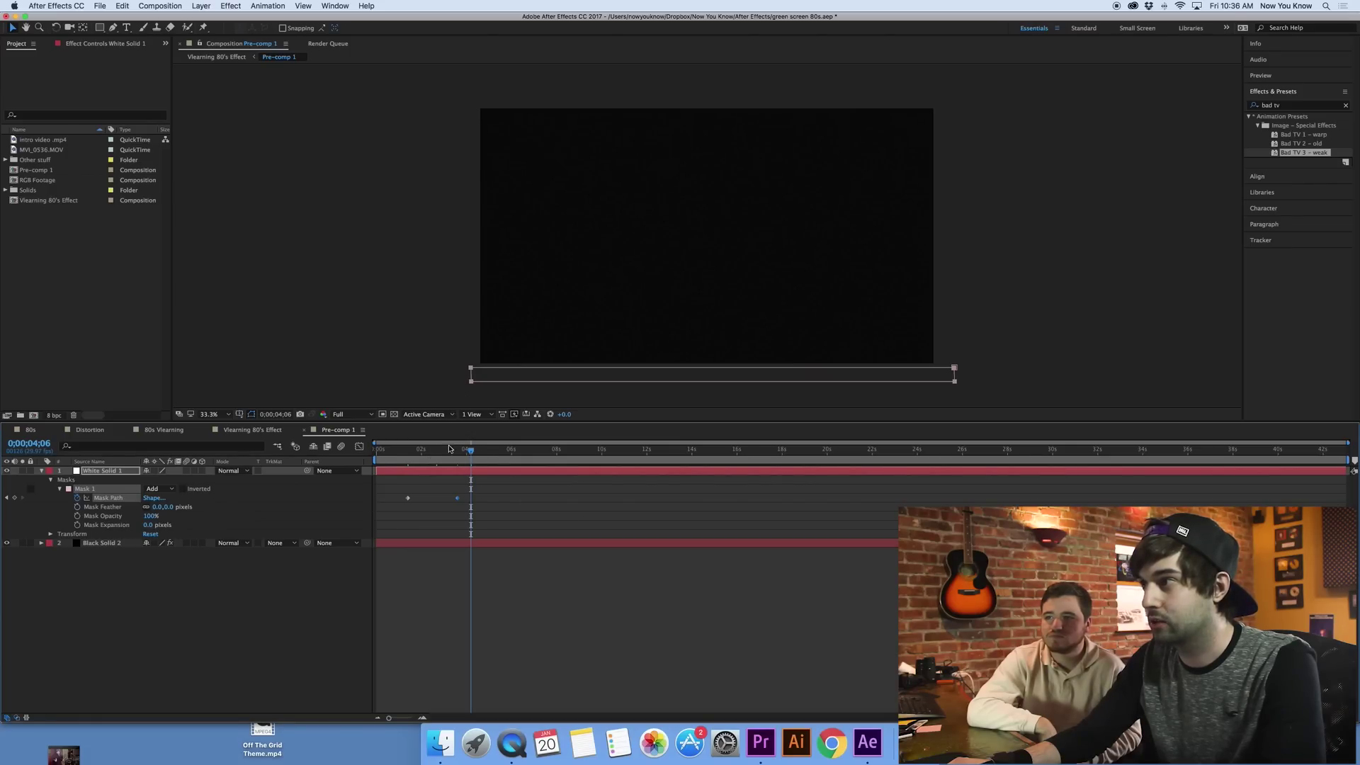
{"action": "mouse_move", "coordinate": [472, 452]}
{"action": "left_mouse_down"}
{"action": "mouse_move", "coordinate": [420, 451]}
{"action": "mouse_move", "coordinate": [466, 451]}
{"action": "left_mouse_up"}
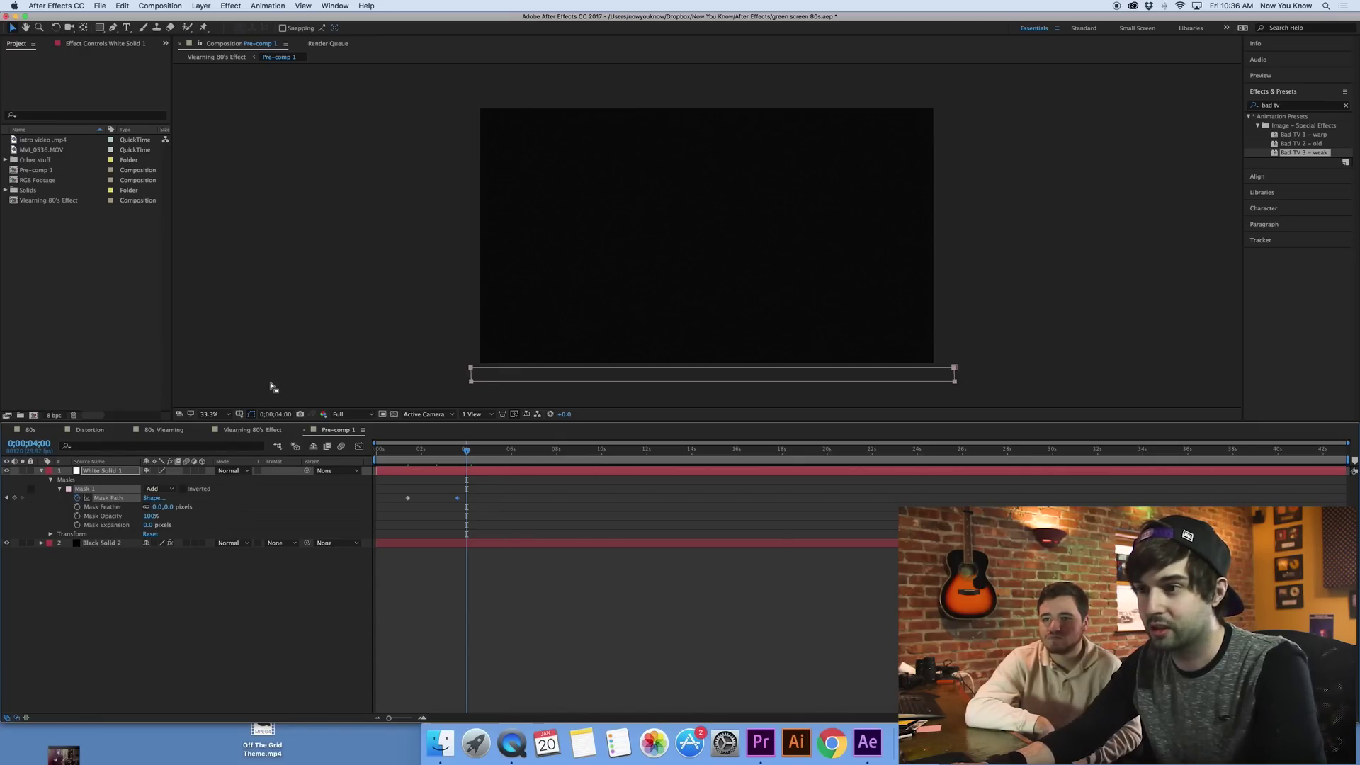
Set Mask 1 to Subtract mode so a dark bar cuts through the white solid
{"action": "left_click", "coordinate": [160, 493]}
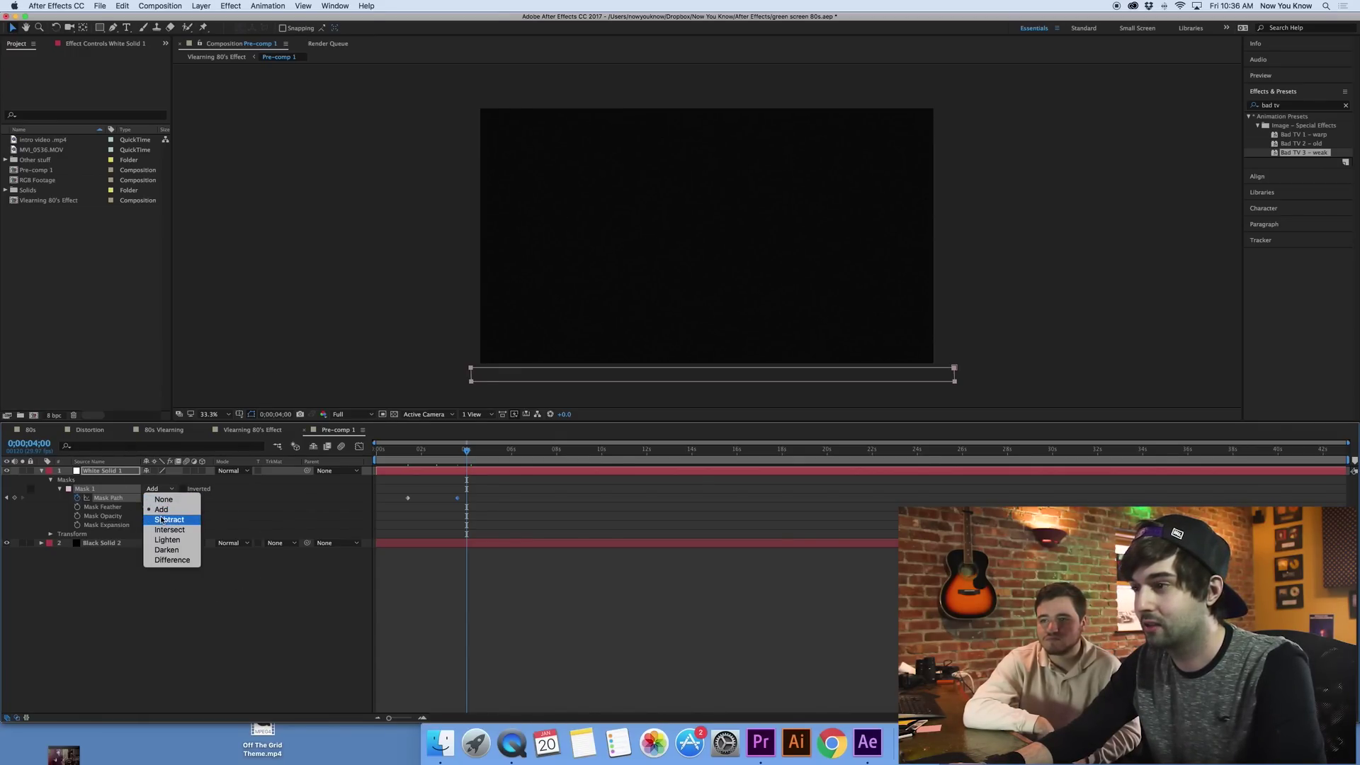
{"action": "left_click", "coordinate": [161, 521]}
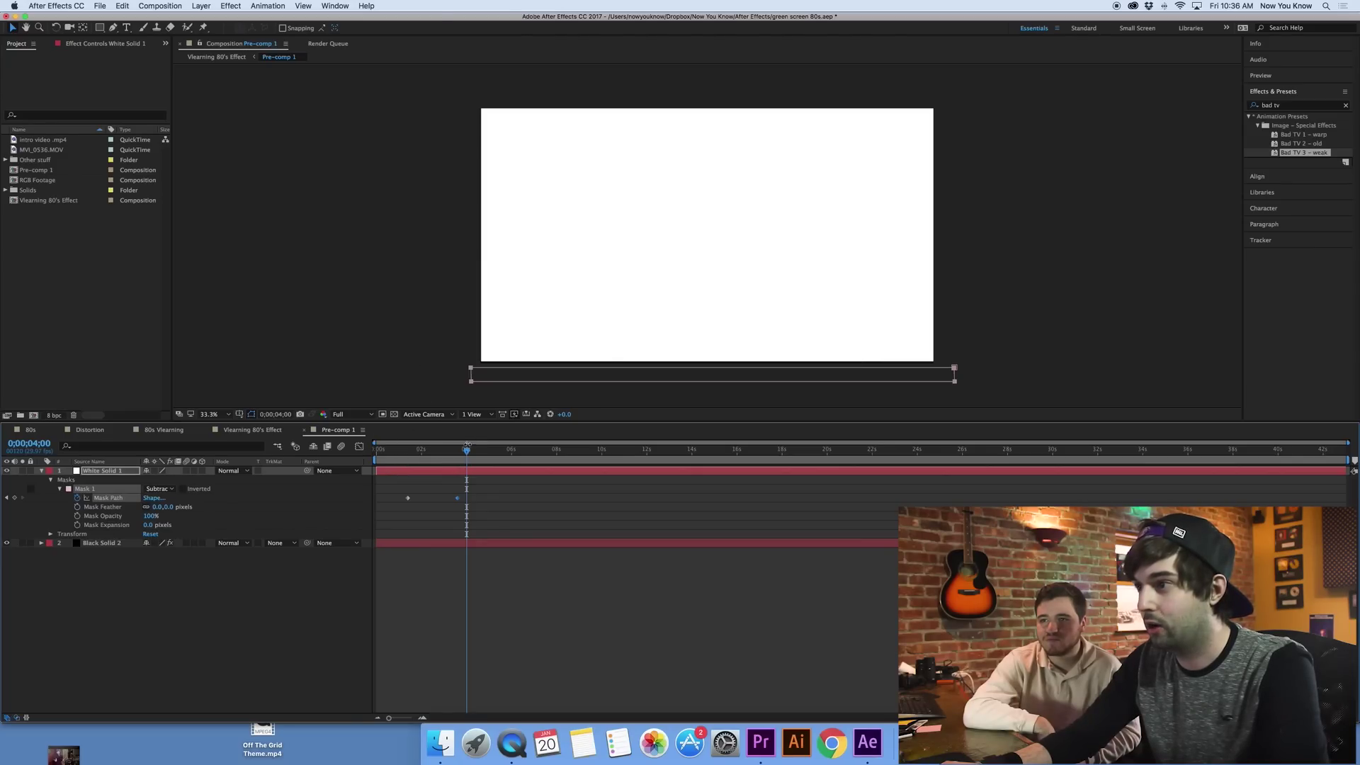
{"action": "left_click_drag", "start_coordinate": [466, 449], "coordinate": [428, 451]}
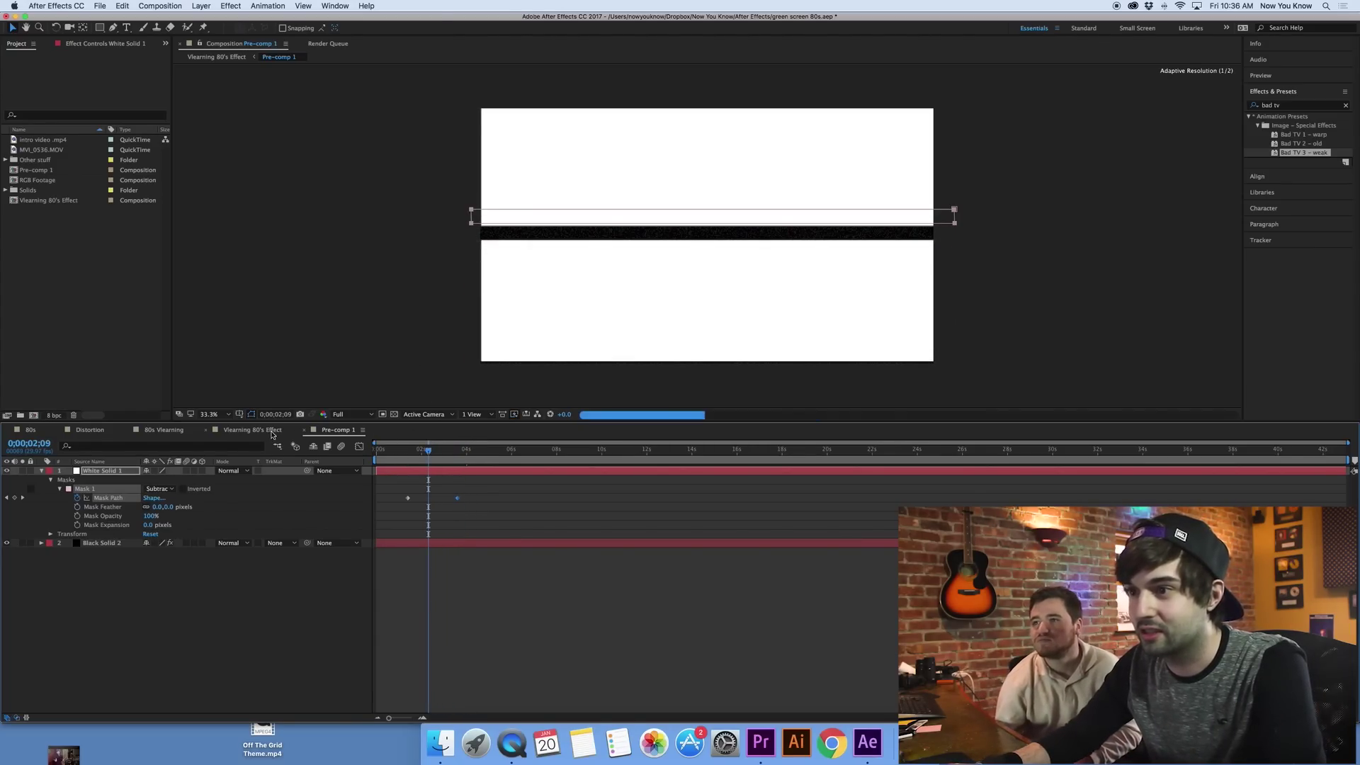
Fit the viewer, preview the bar's animation from the start, and collapse White Solid 1
{"action": "left_click", "coordinate": [209, 414]}
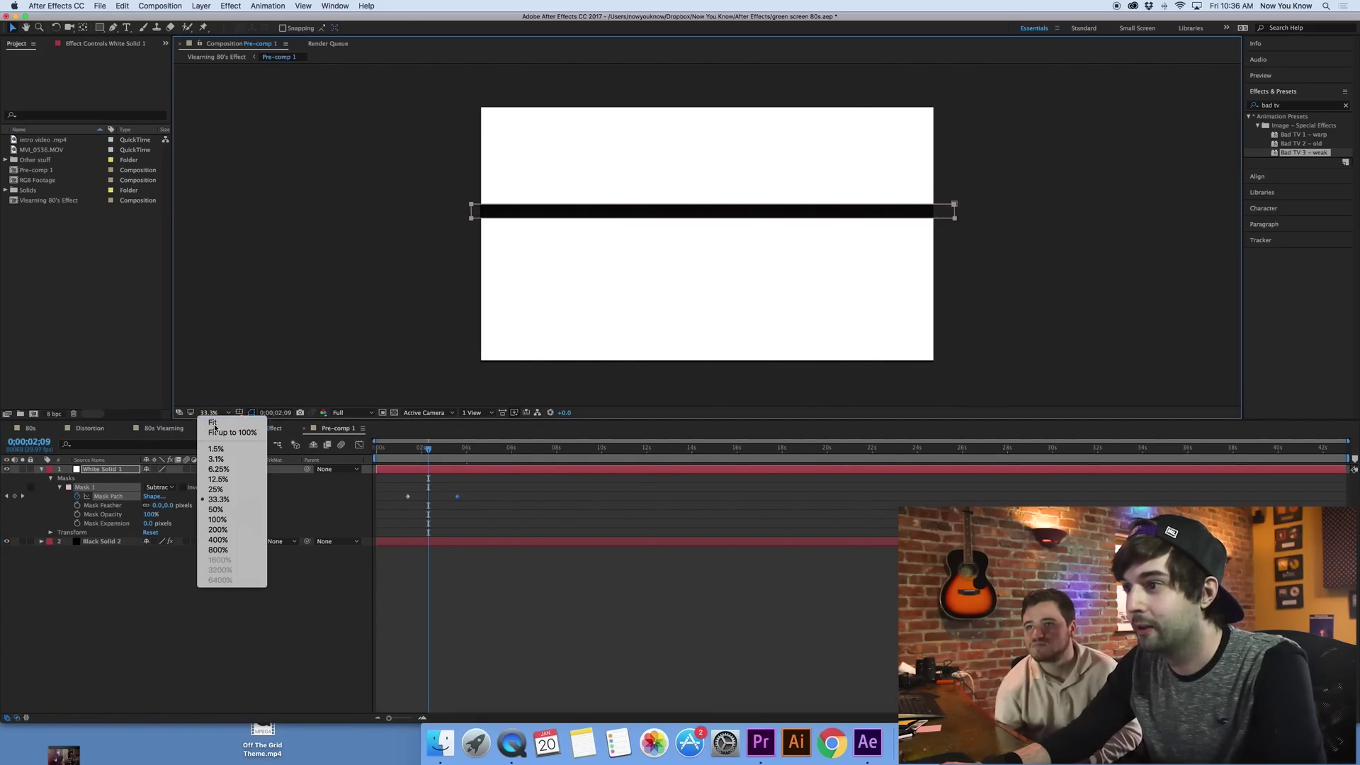
{"action": "left_click", "coordinate": [213, 423]}
{"action": "left_click_drag", "start_coordinate": [425, 454], "coordinate": [453, 458]}
{"action": "key", "text": "space"}
{"action": "key", "text": "space"}
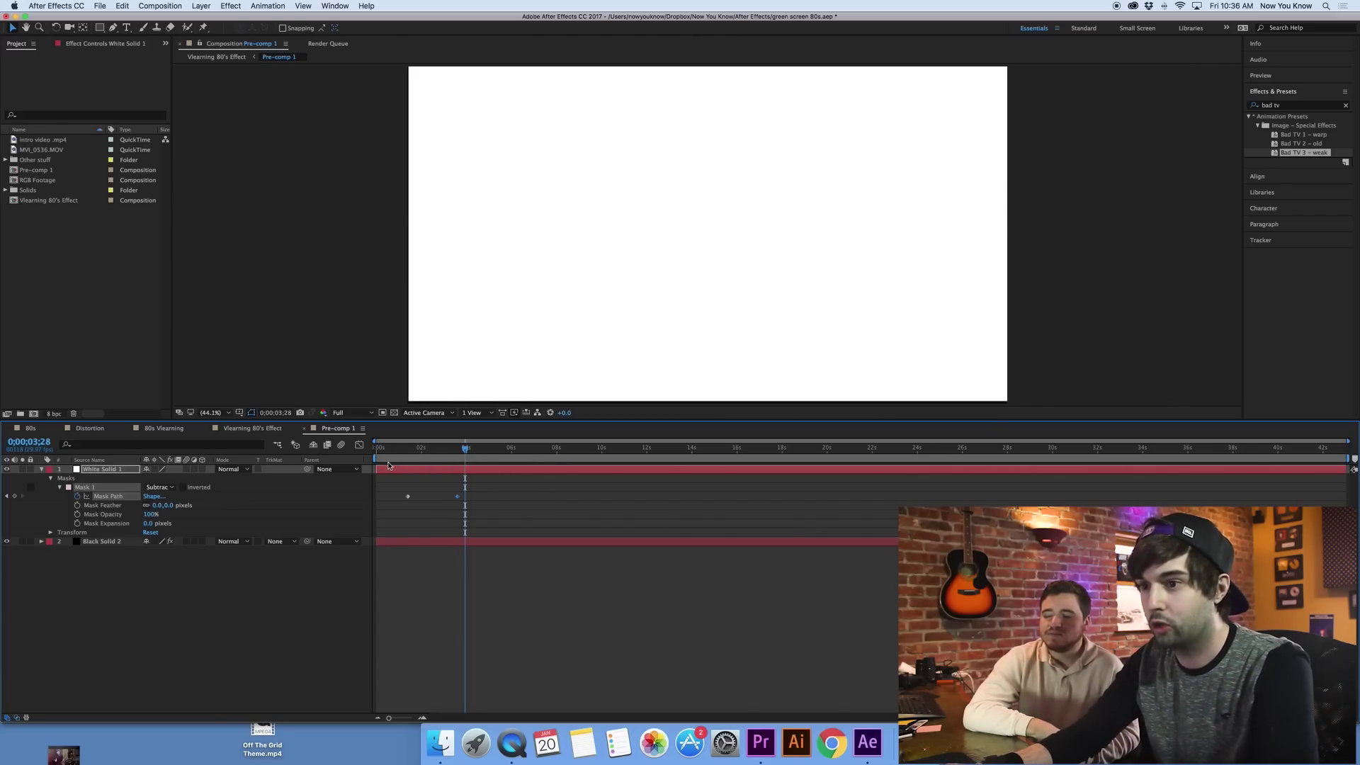
{"action": "left_click", "coordinate": [42, 469]}
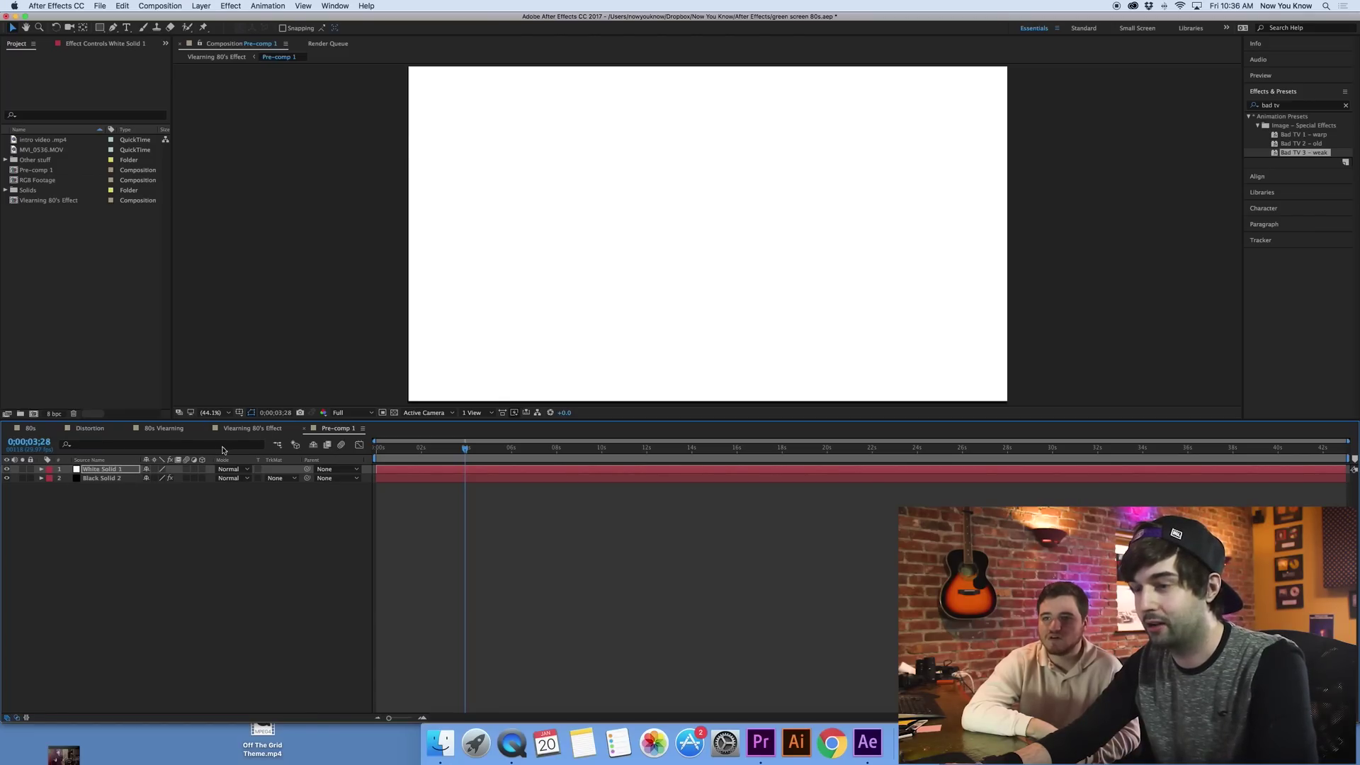
In the Vlearning 80's Effect comp, apply Displacement Map to RGB Footage
{"action": "left_click", "coordinate": [252, 429]}
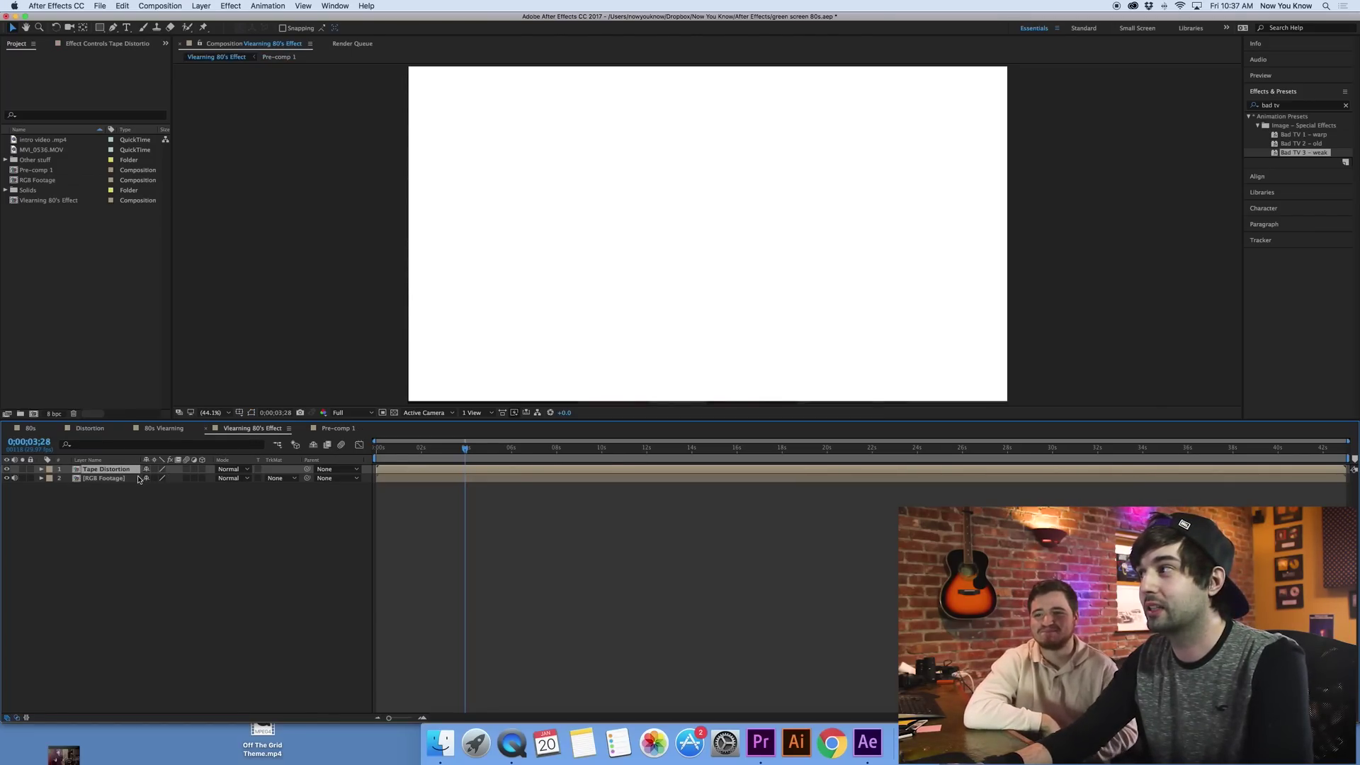
{"action": "left_click", "coordinate": [1284, 105]}
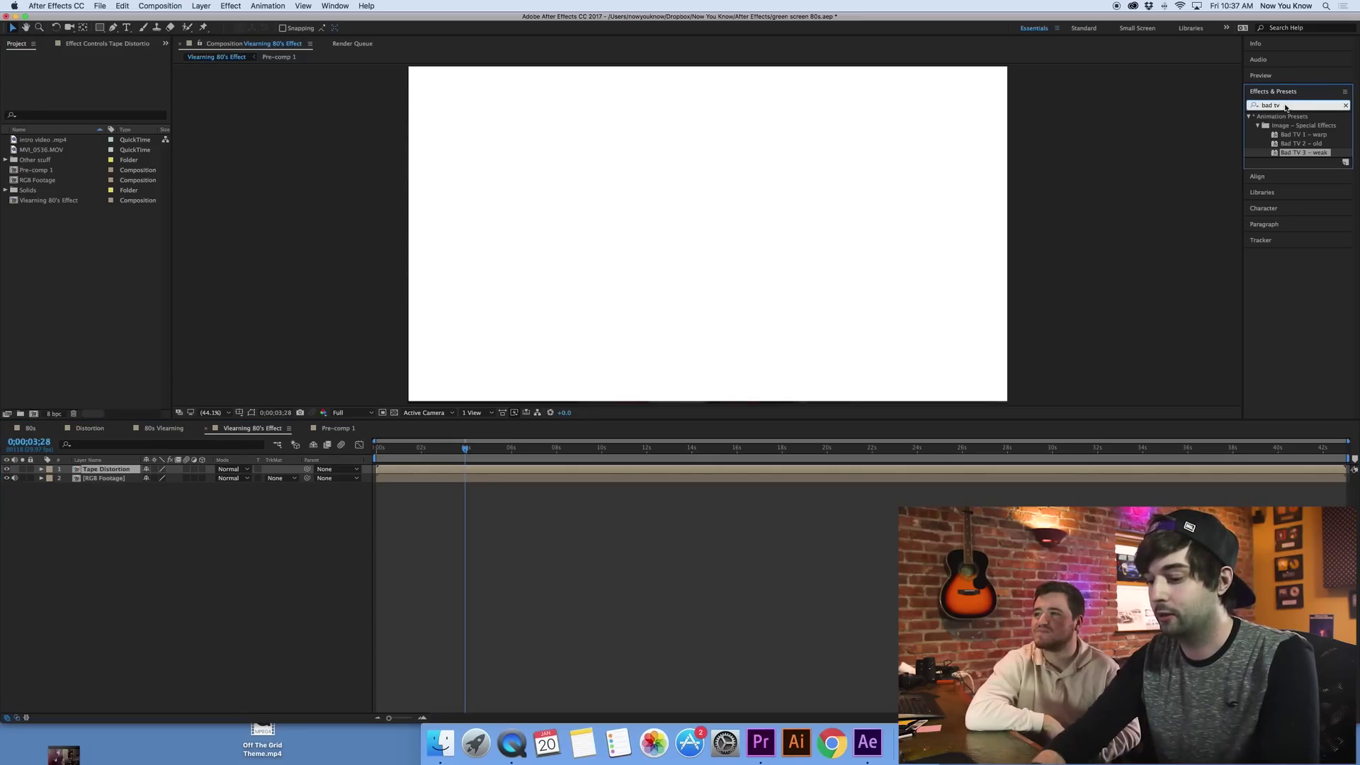
{"action": "type", "text": "dis"}
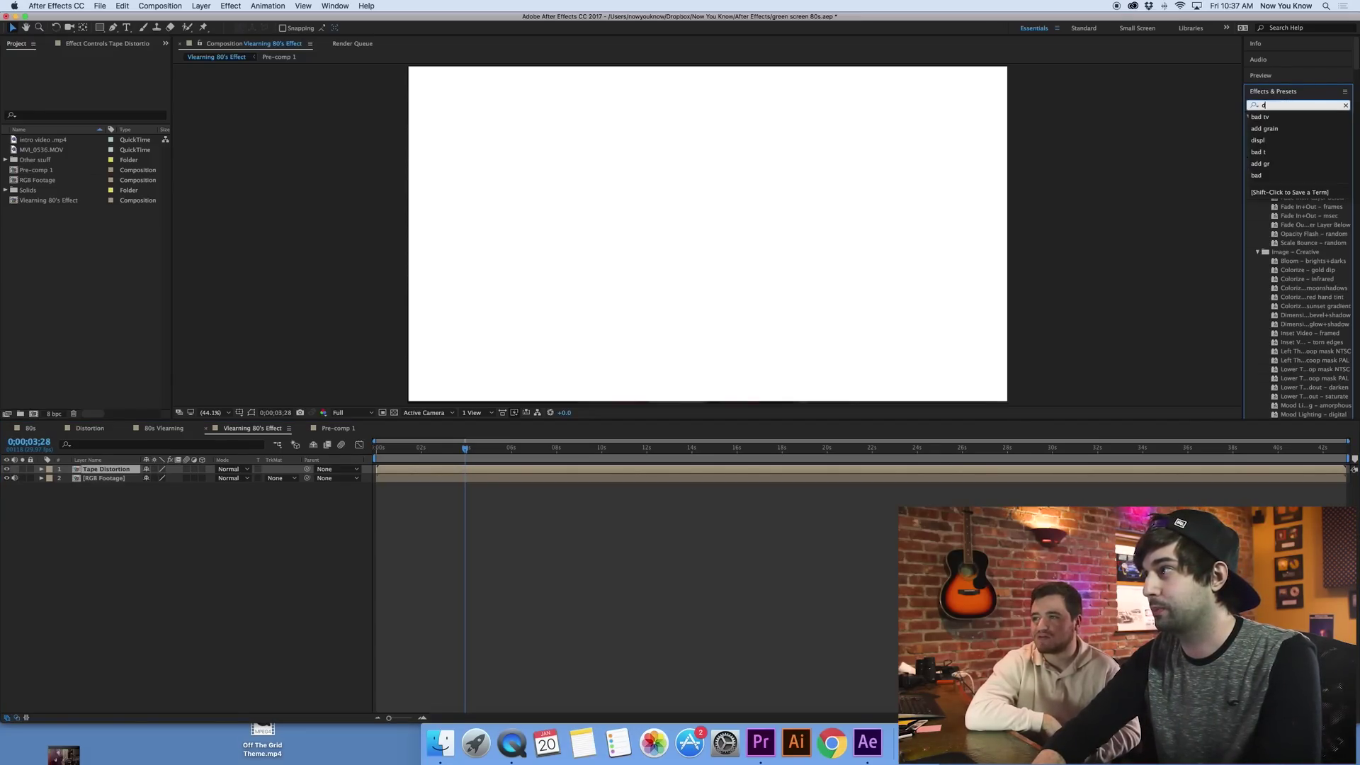
{"action": "type", "text": "pl"}
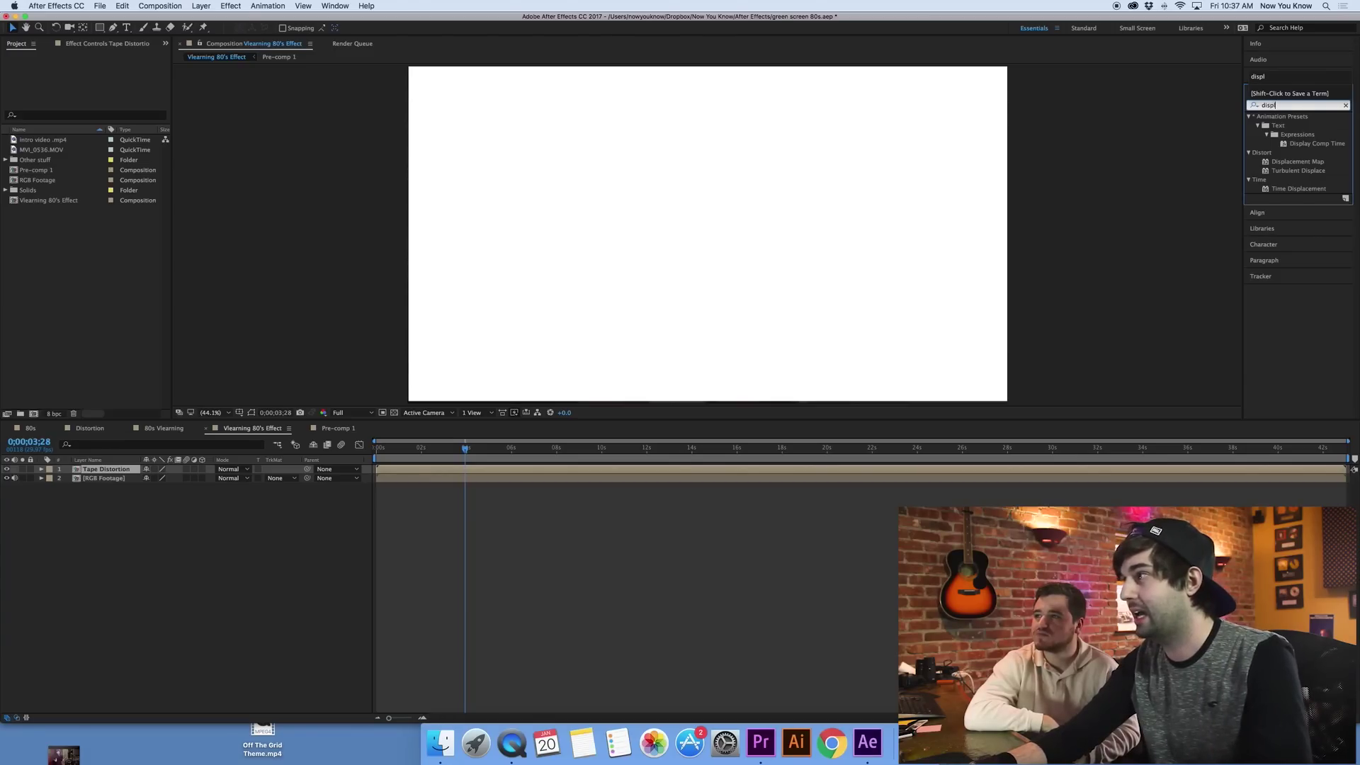
{"action": "left_click", "coordinate": [1304, 163]}
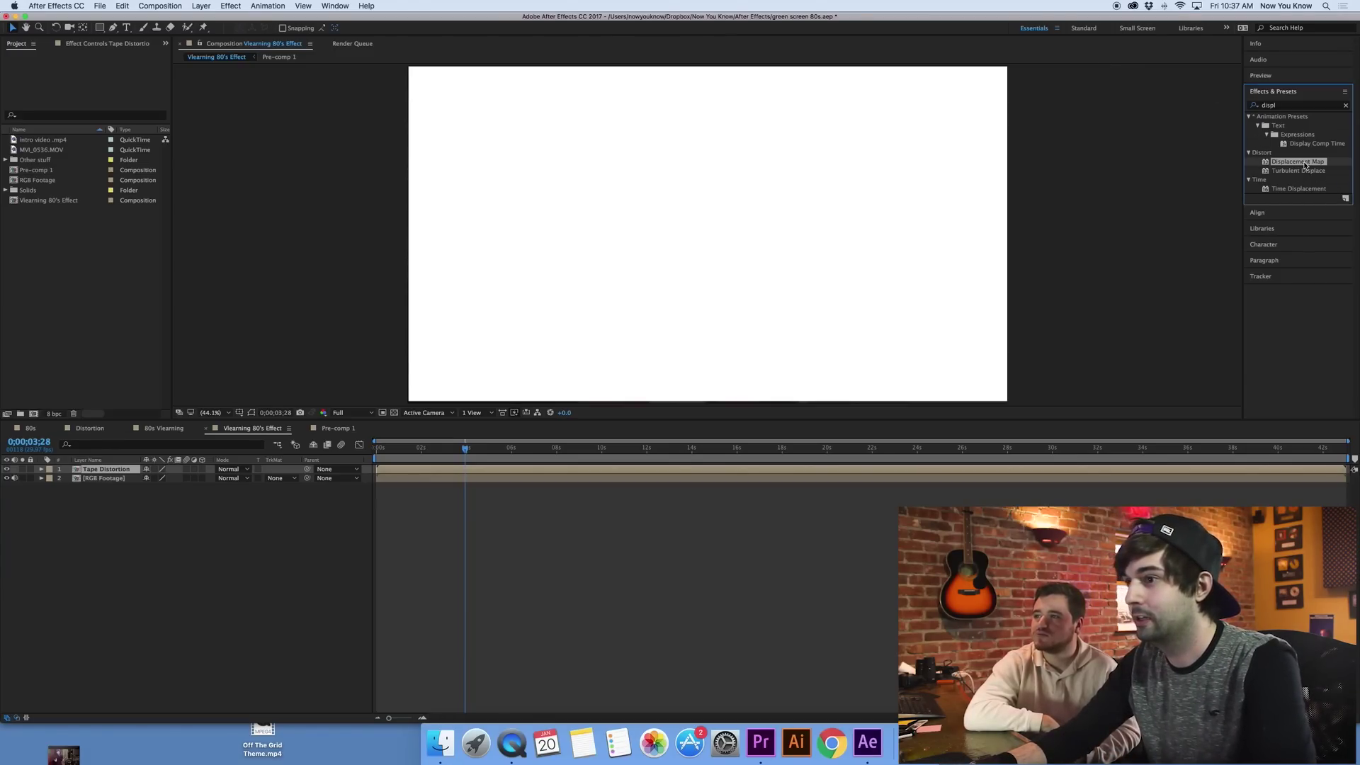
{"action": "left_click_drag", "start_coordinate": [1266, 174], "coordinate": [399, 484]}
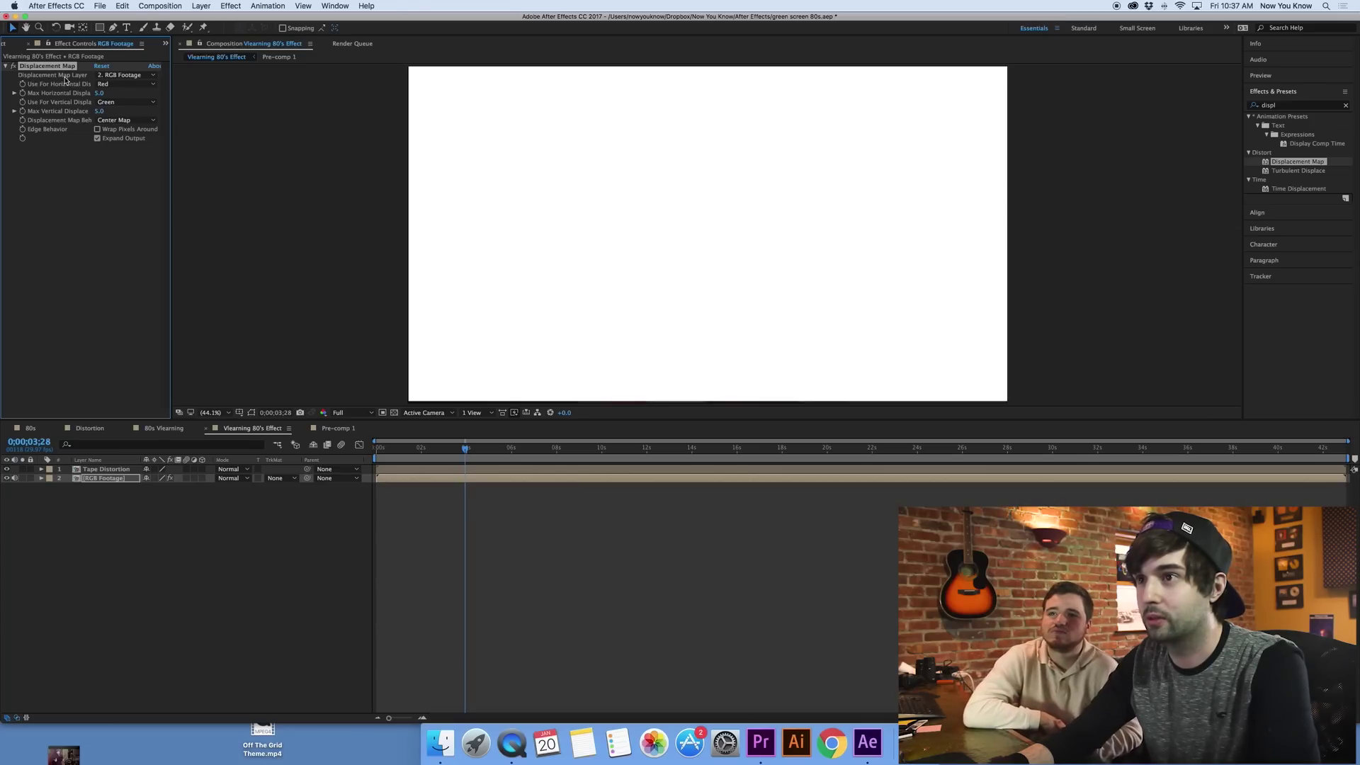
Set the Map Layer to Tape Distortion and blend Tape Distortion in Multiply mode
{"action": "left_click", "coordinate": [110, 75]}
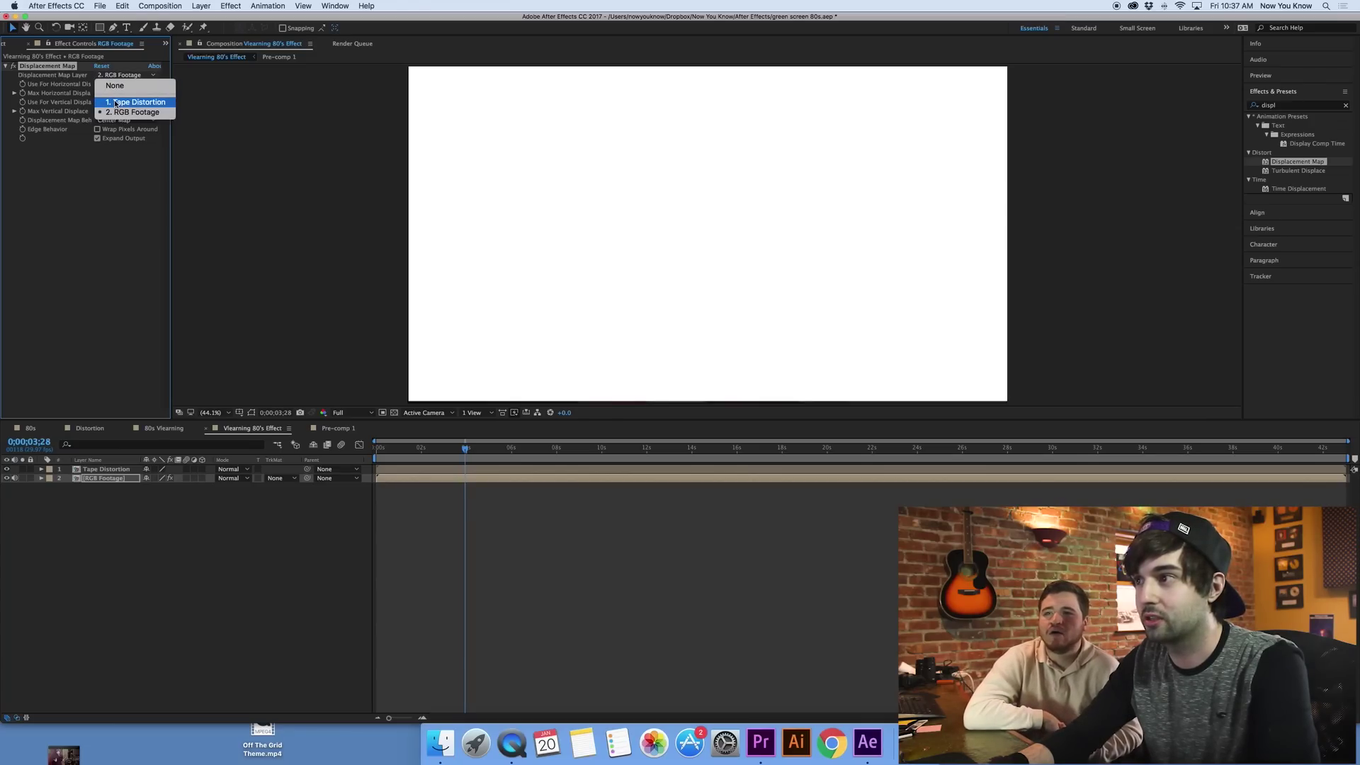
{"action": "left_click", "coordinate": [127, 101]}
{"action": "left_click", "coordinate": [229, 496]}
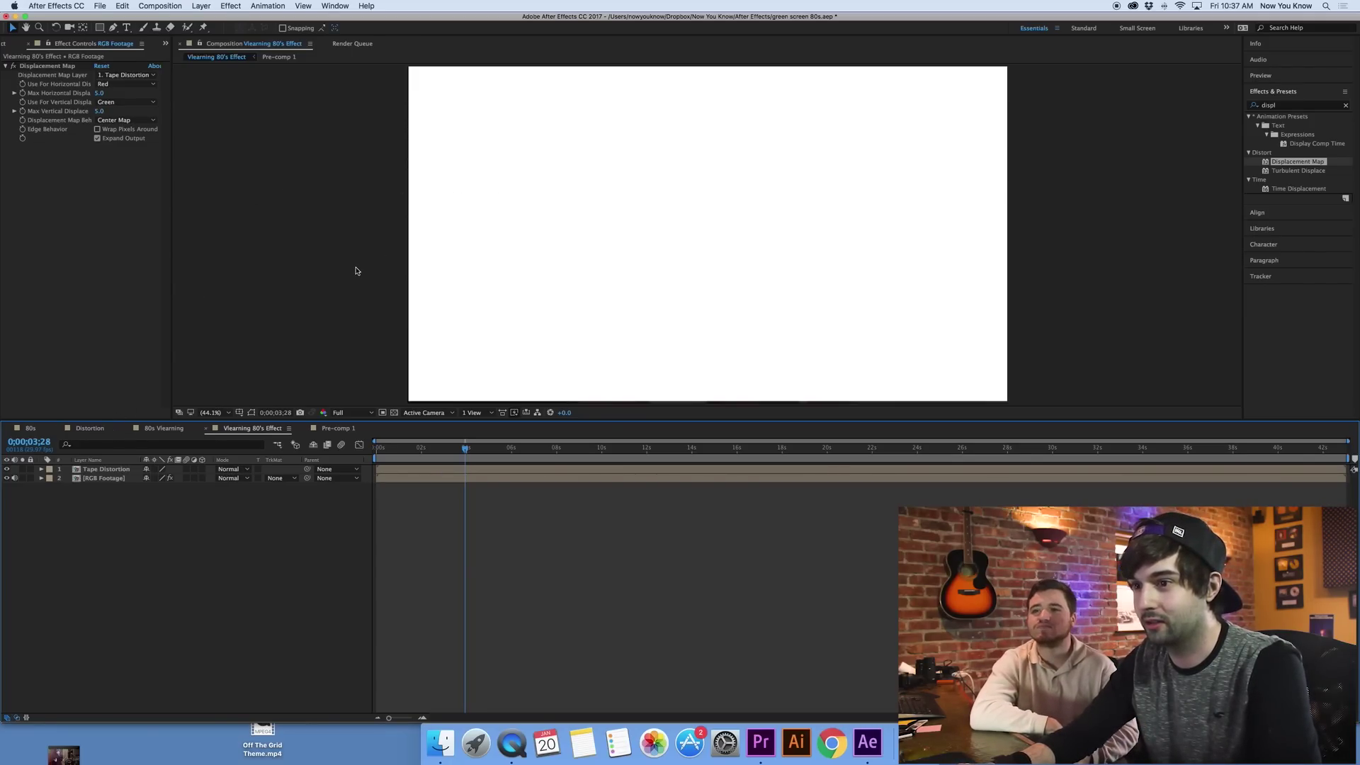
{"action": "left_click", "coordinate": [239, 470]}
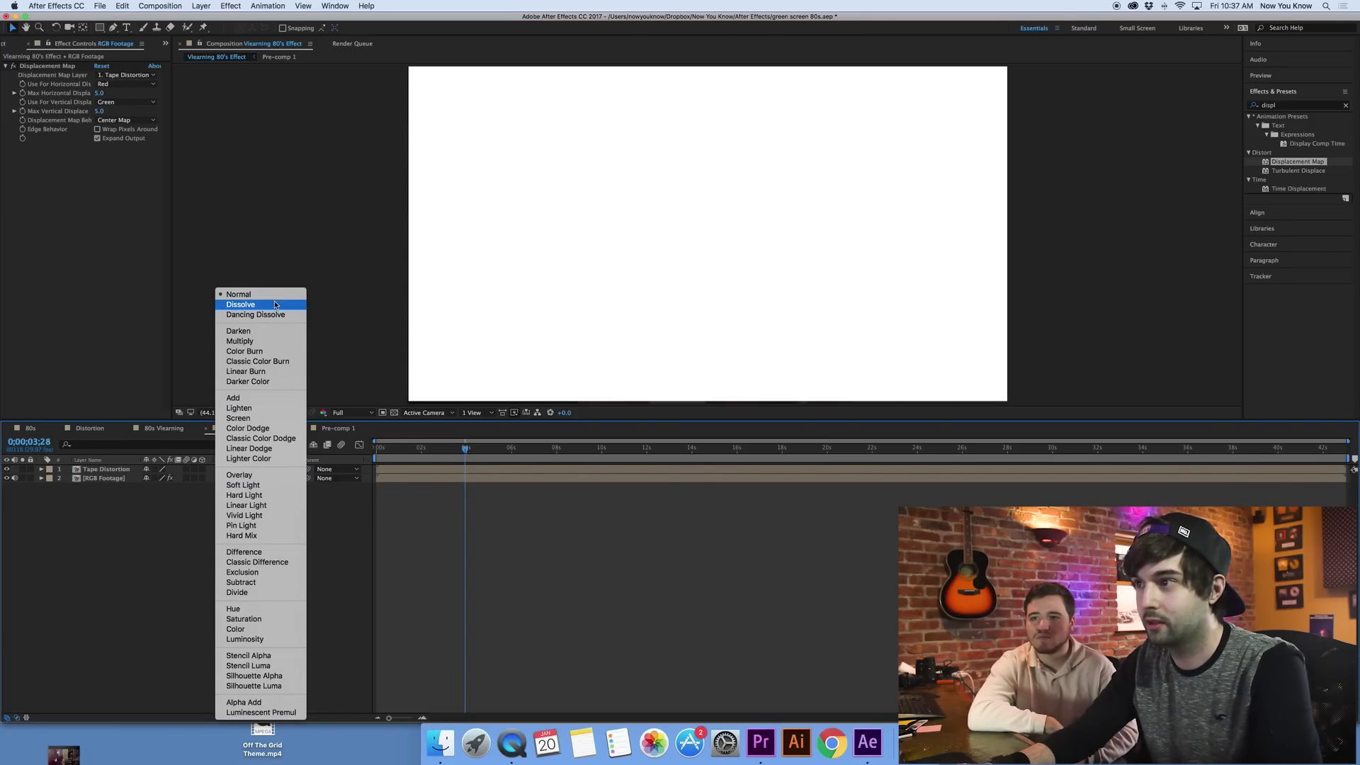
{"action": "left_click", "coordinate": [257, 342]}
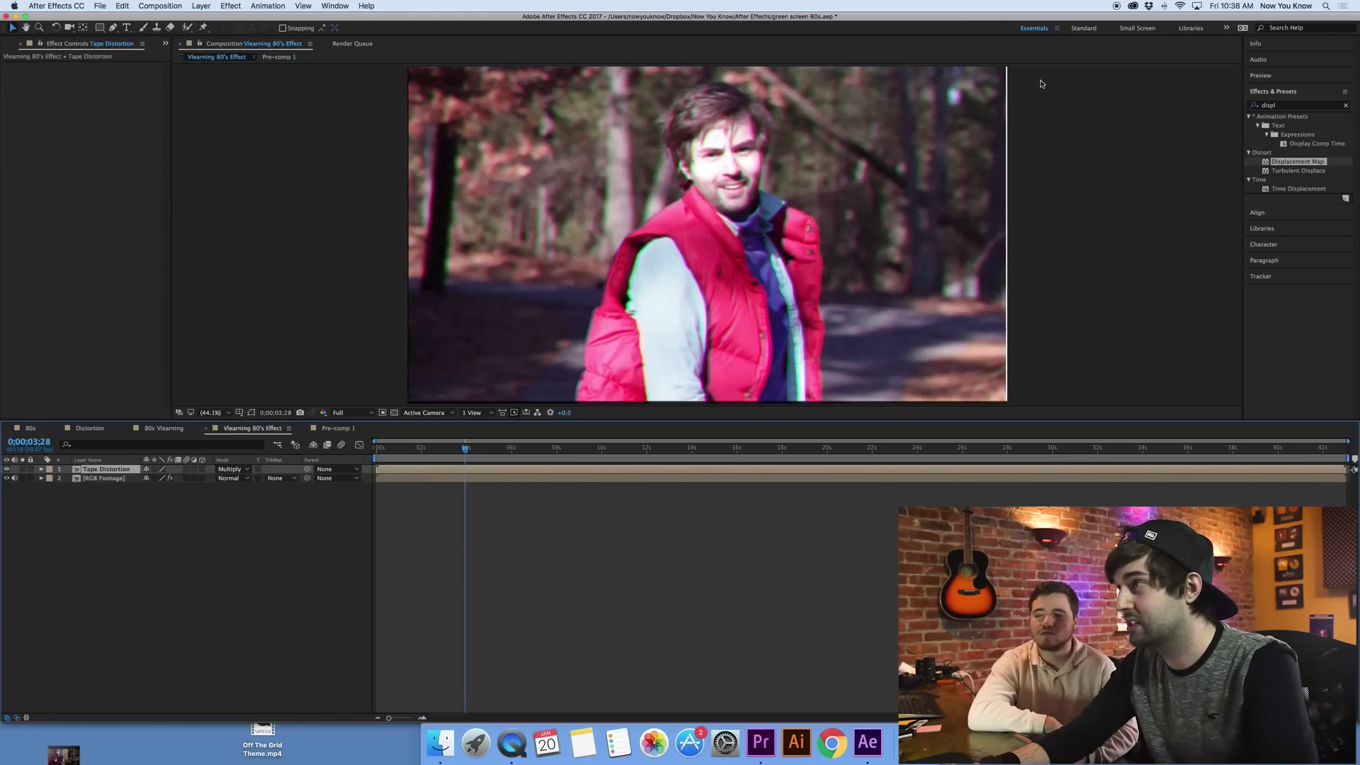
Scale RGB Footage to 101%, zoom the viewer out, and scrub to check the warped footage
{"action": "left_click", "coordinate": [1011, 140]}
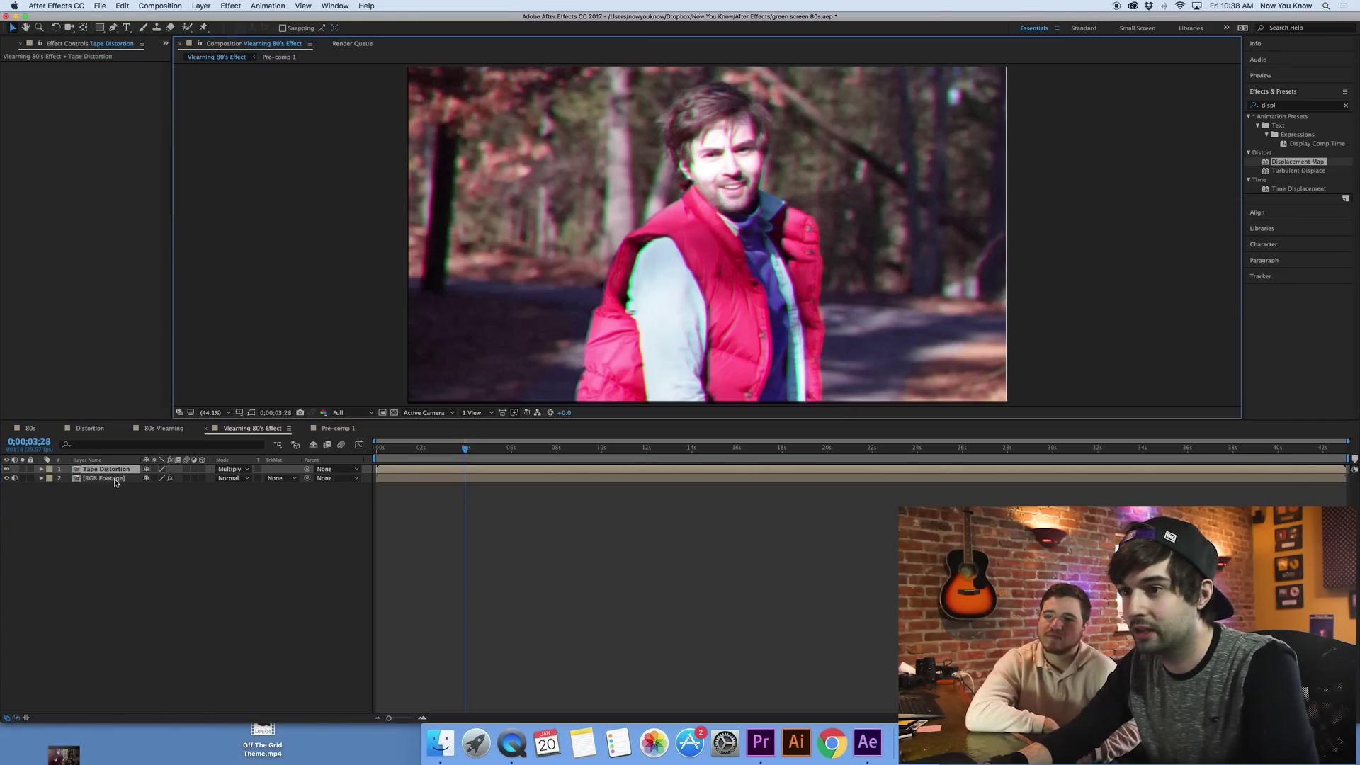
{"action": "left_click", "coordinate": [116, 479]}
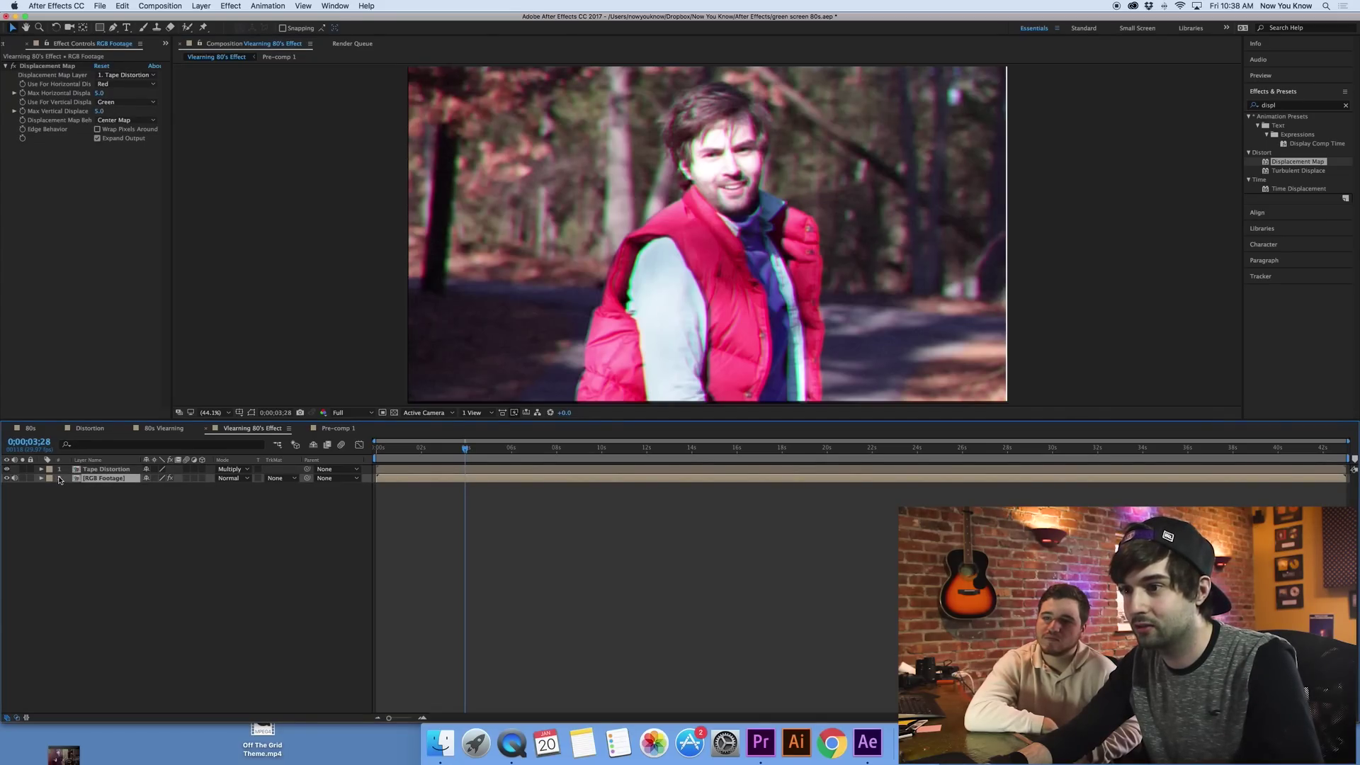
{"action": "key", "text": "s"}
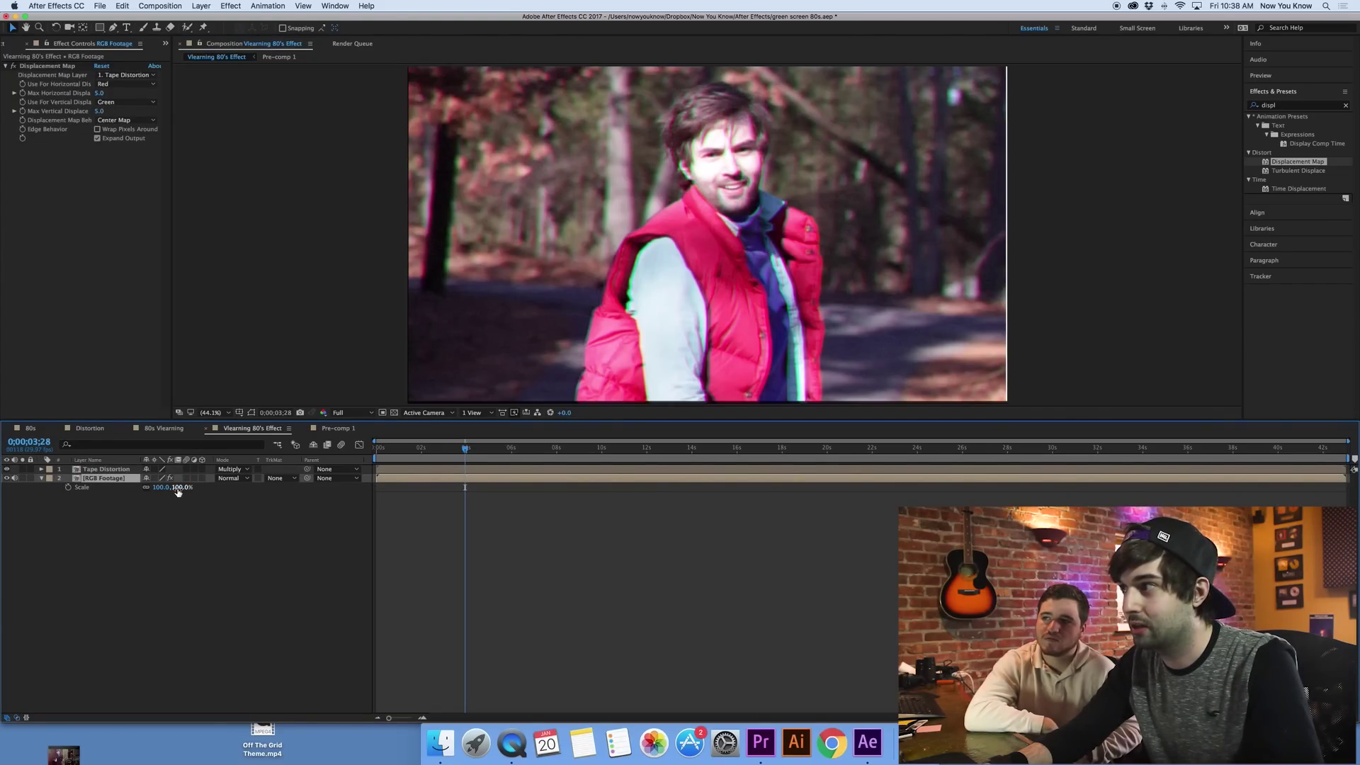
{"action": "left_click_drag", "start_coordinate": [180, 488], "coordinate": [179, 489]}
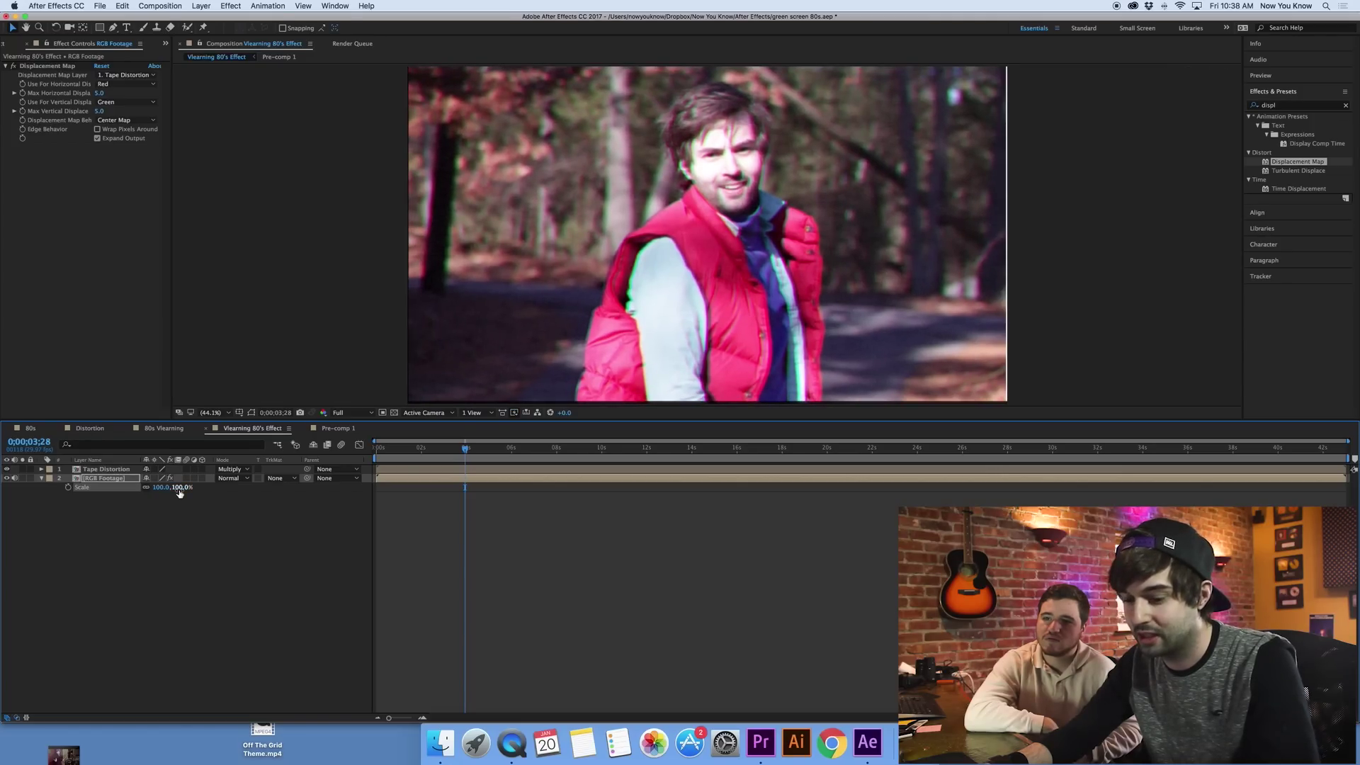
{"action": "left_click", "coordinate": [163, 488]}
{"action": "type", "text": "101"}
{"action": "key", "text": "Return"}
{"action": "key", "text": "comma"}
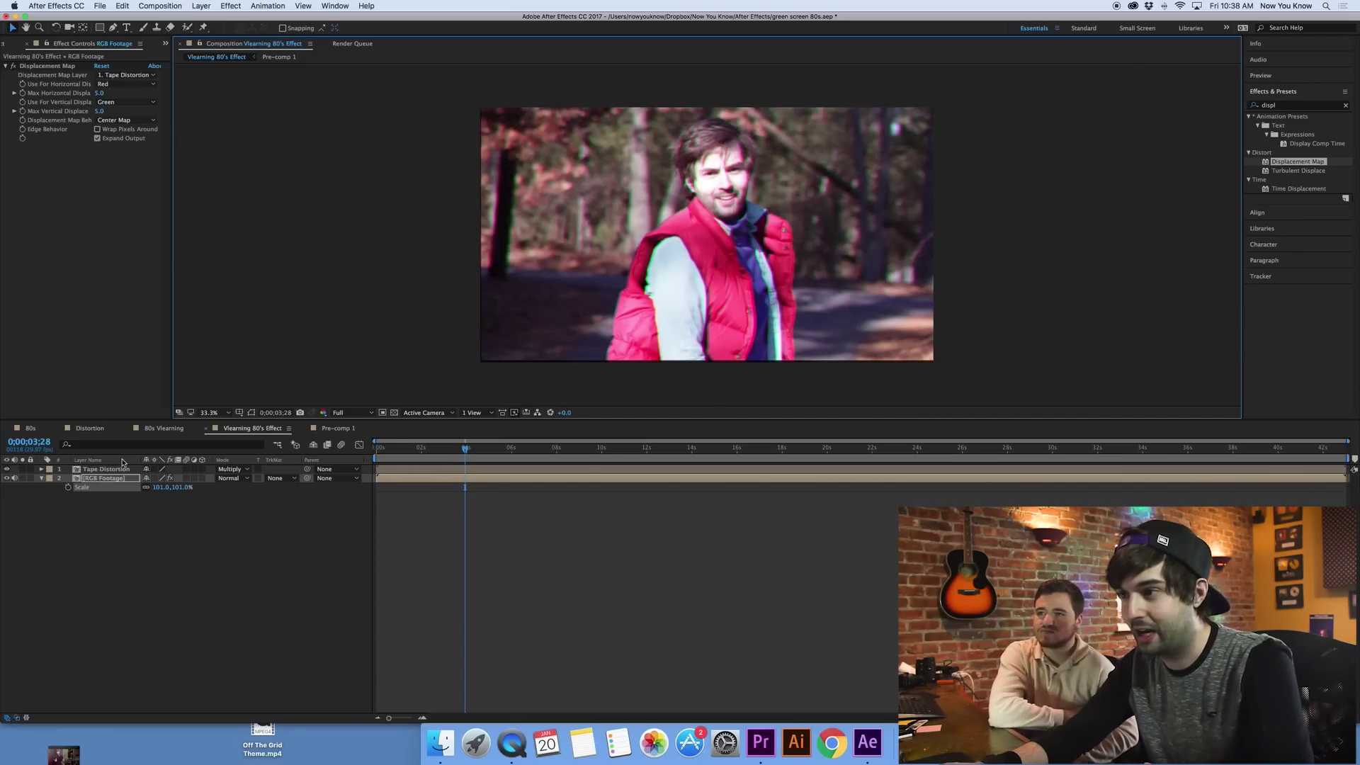
{"action": "left_click_drag", "start_coordinate": [467, 448], "coordinate": [421, 455]}
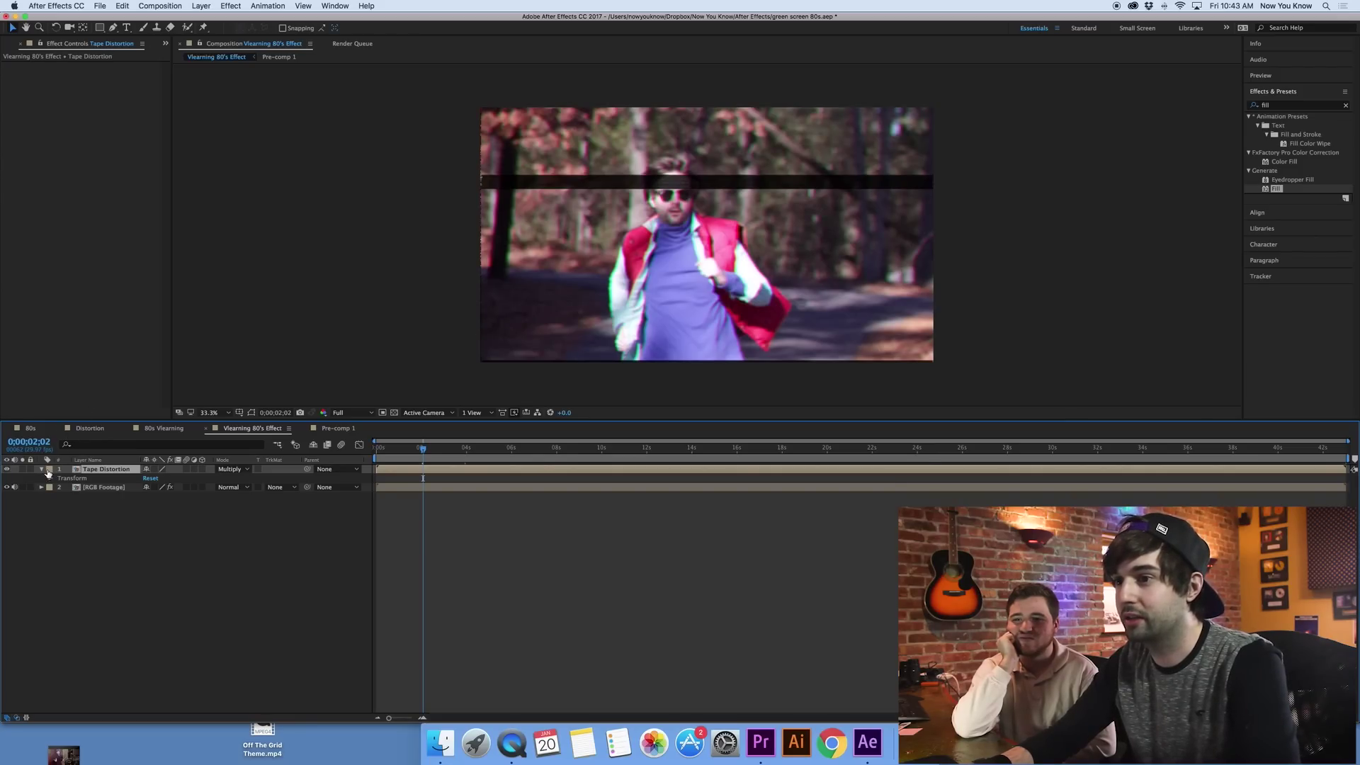
Lower Tape Distortion's Opacity to 20% and scrub forward to review the fainter bar
{"action": "left_click", "coordinate": [47, 479]}
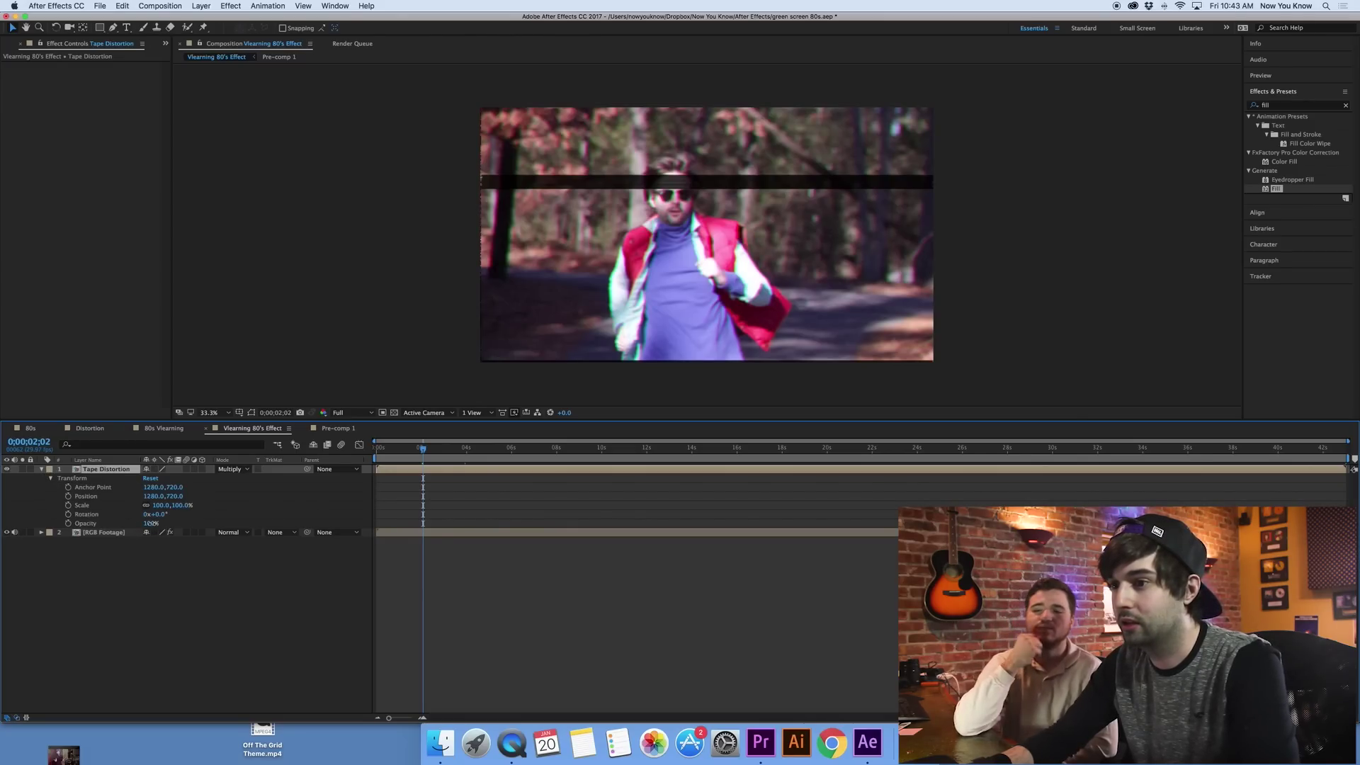
{"action": "left_click_drag", "start_coordinate": [150, 524], "coordinate": [116, 524]}
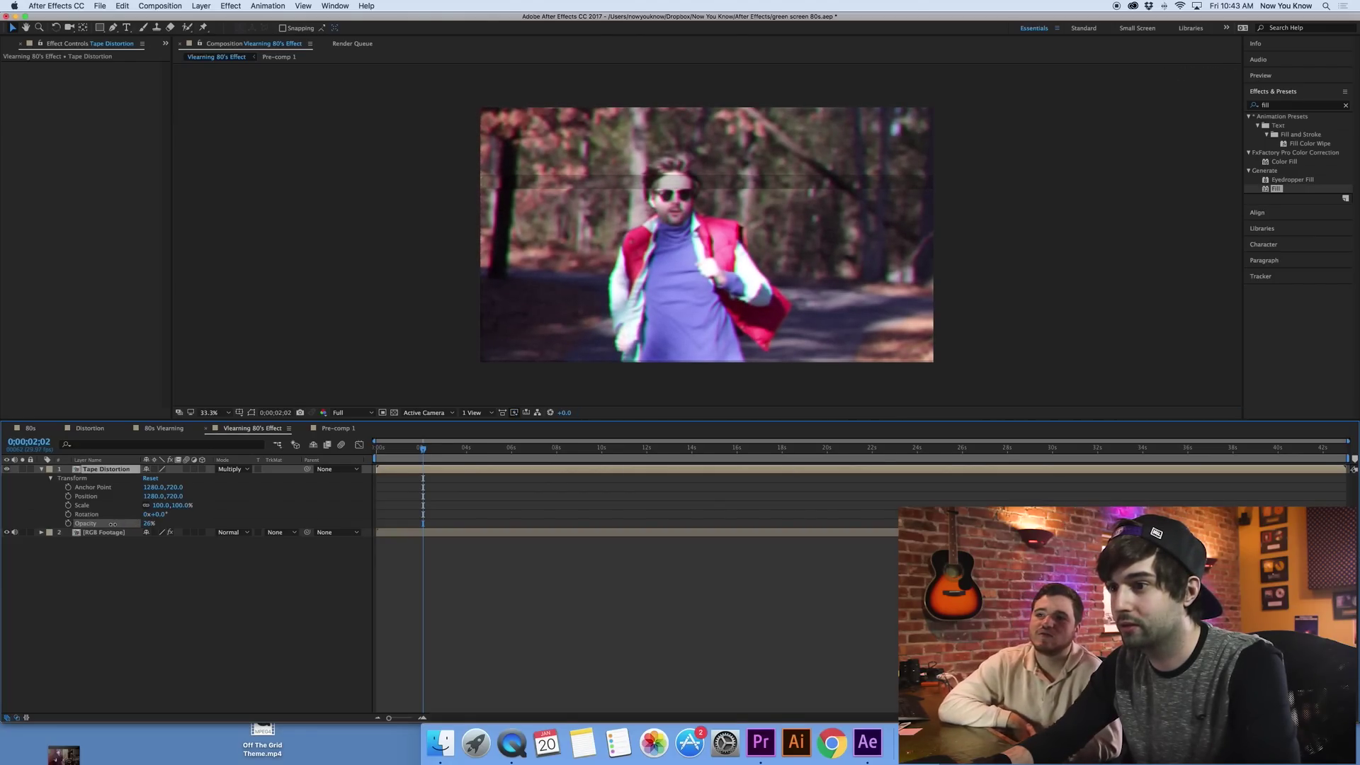
{"action": "left_click_drag", "start_coordinate": [110, 524], "coordinate": [108, 524]}
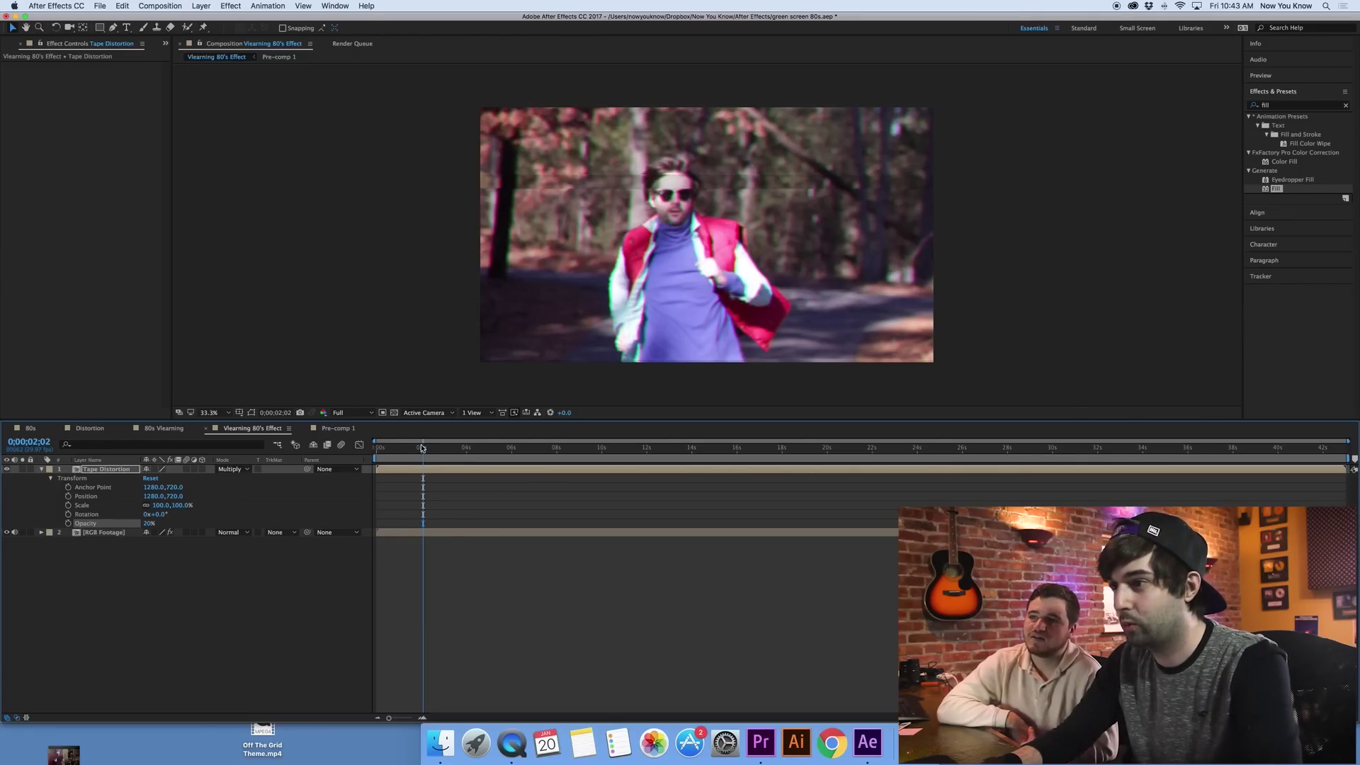
{"action": "left_click_drag", "start_coordinate": [424, 451], "coordinate": [459, 452]}
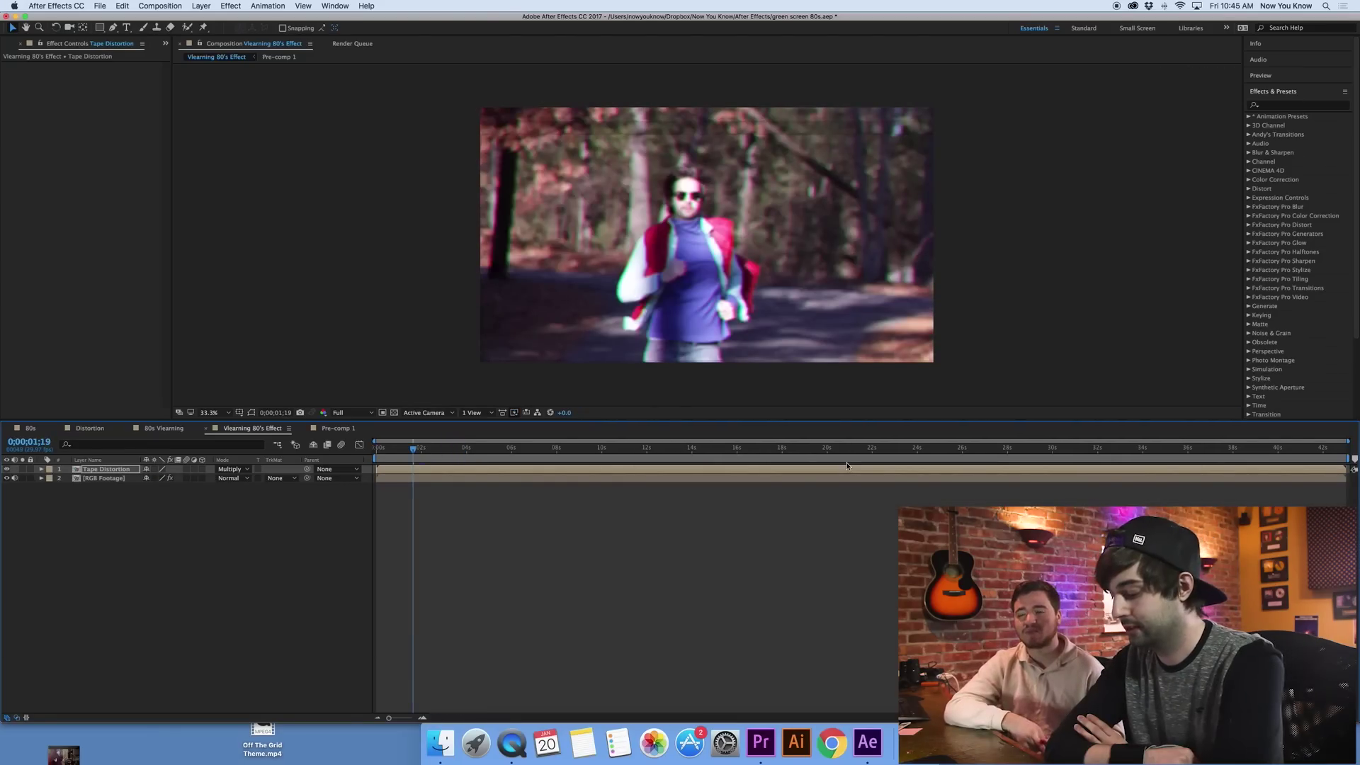